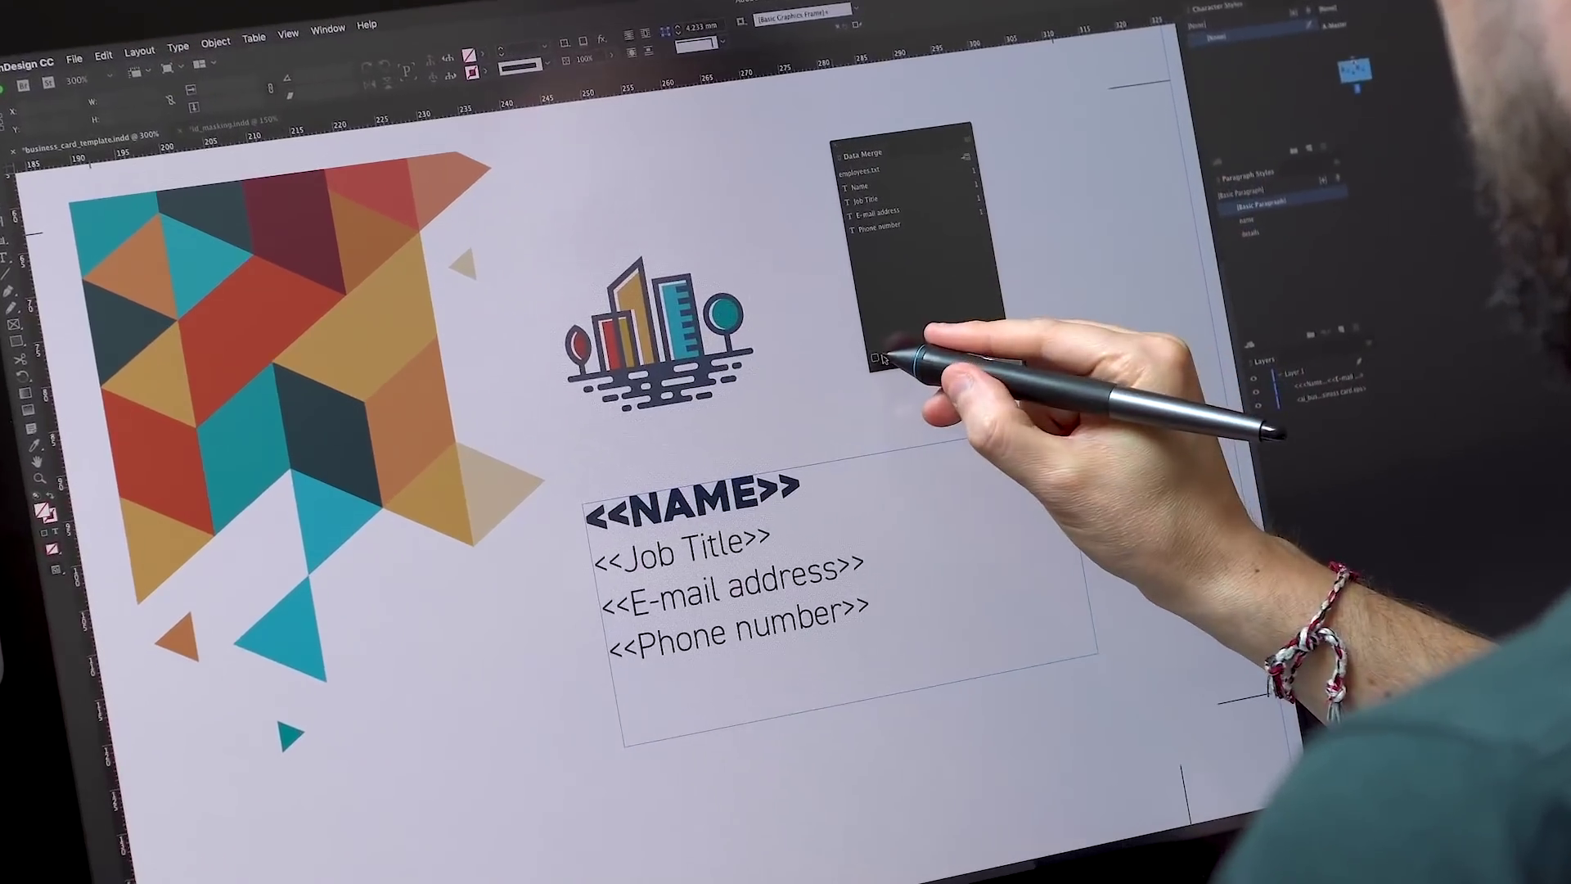
- Turn on the Data Merge preview and advance through the records to the fifth employee
click(847, 382)
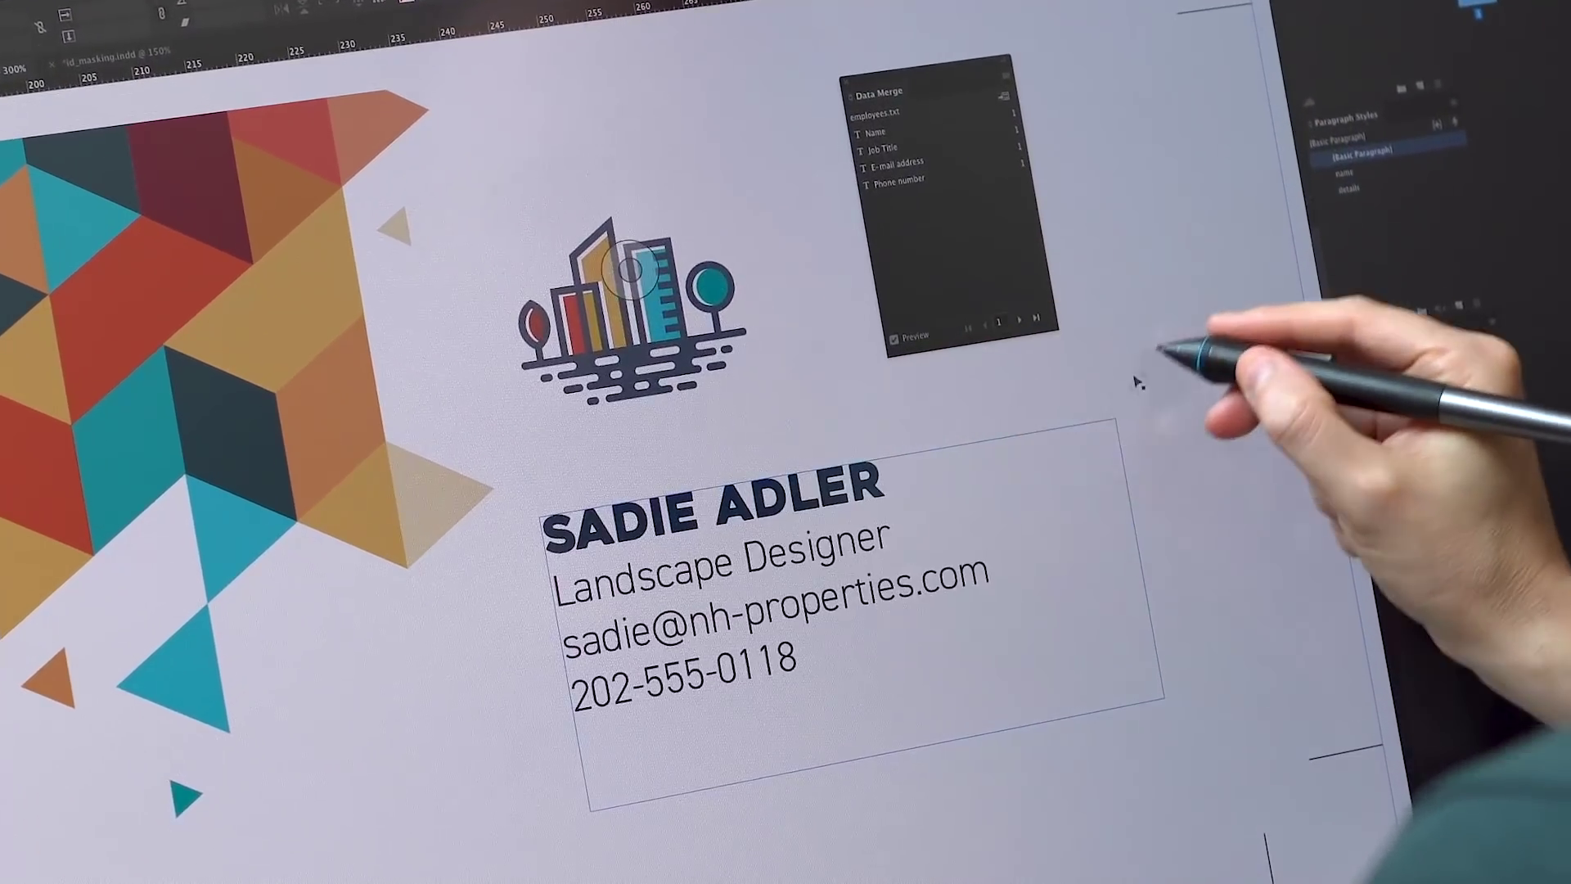
click(1018, 319)
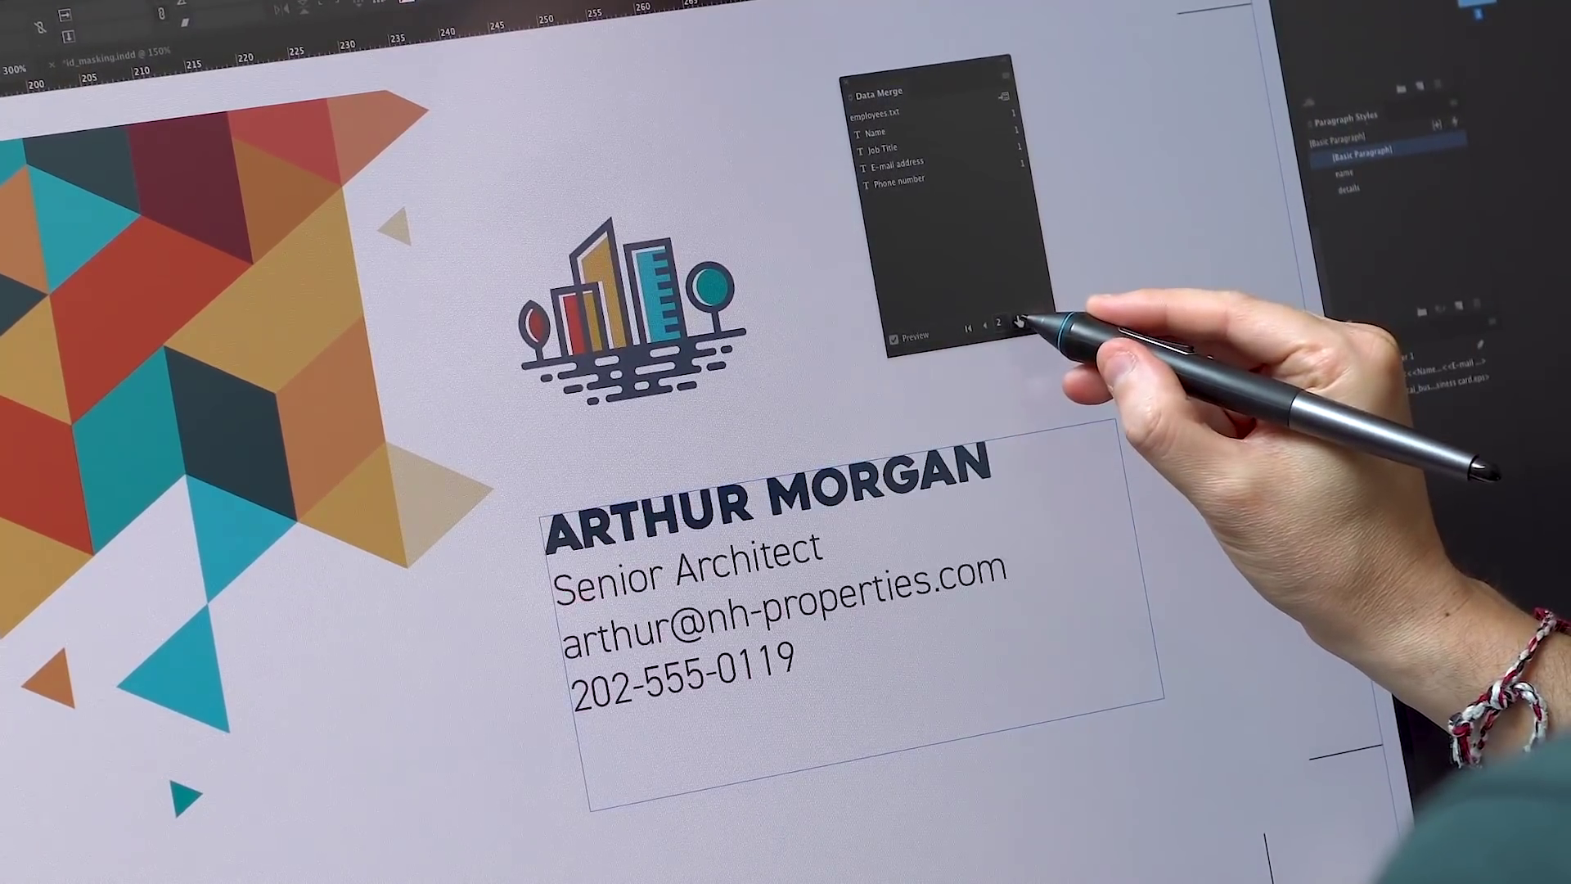
click(1021, 320)
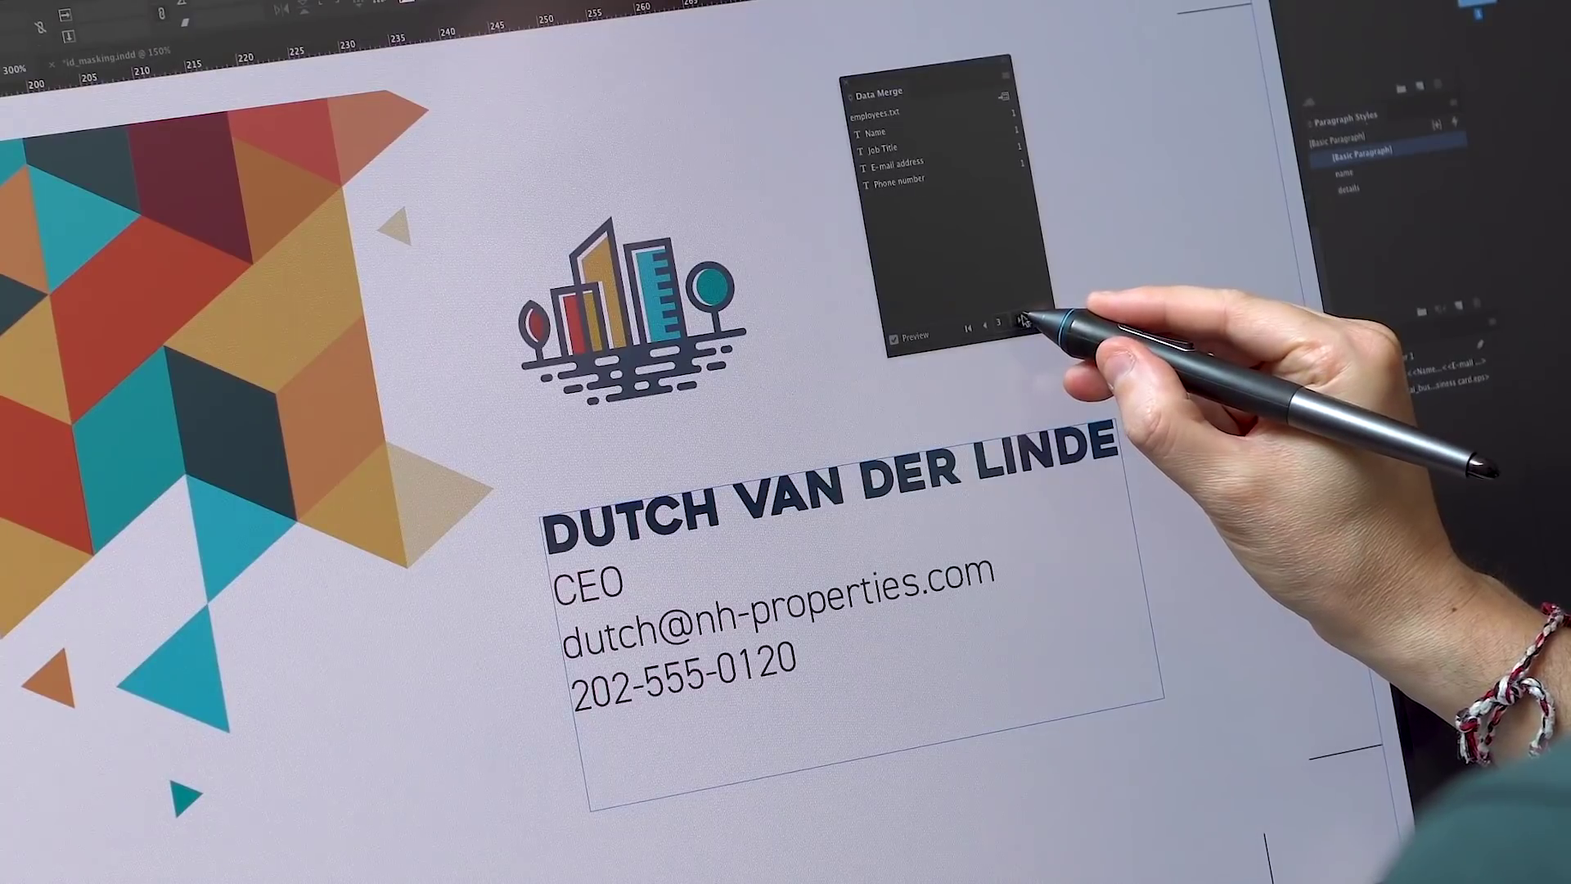
click(1022, 320)
click(1022, 320)
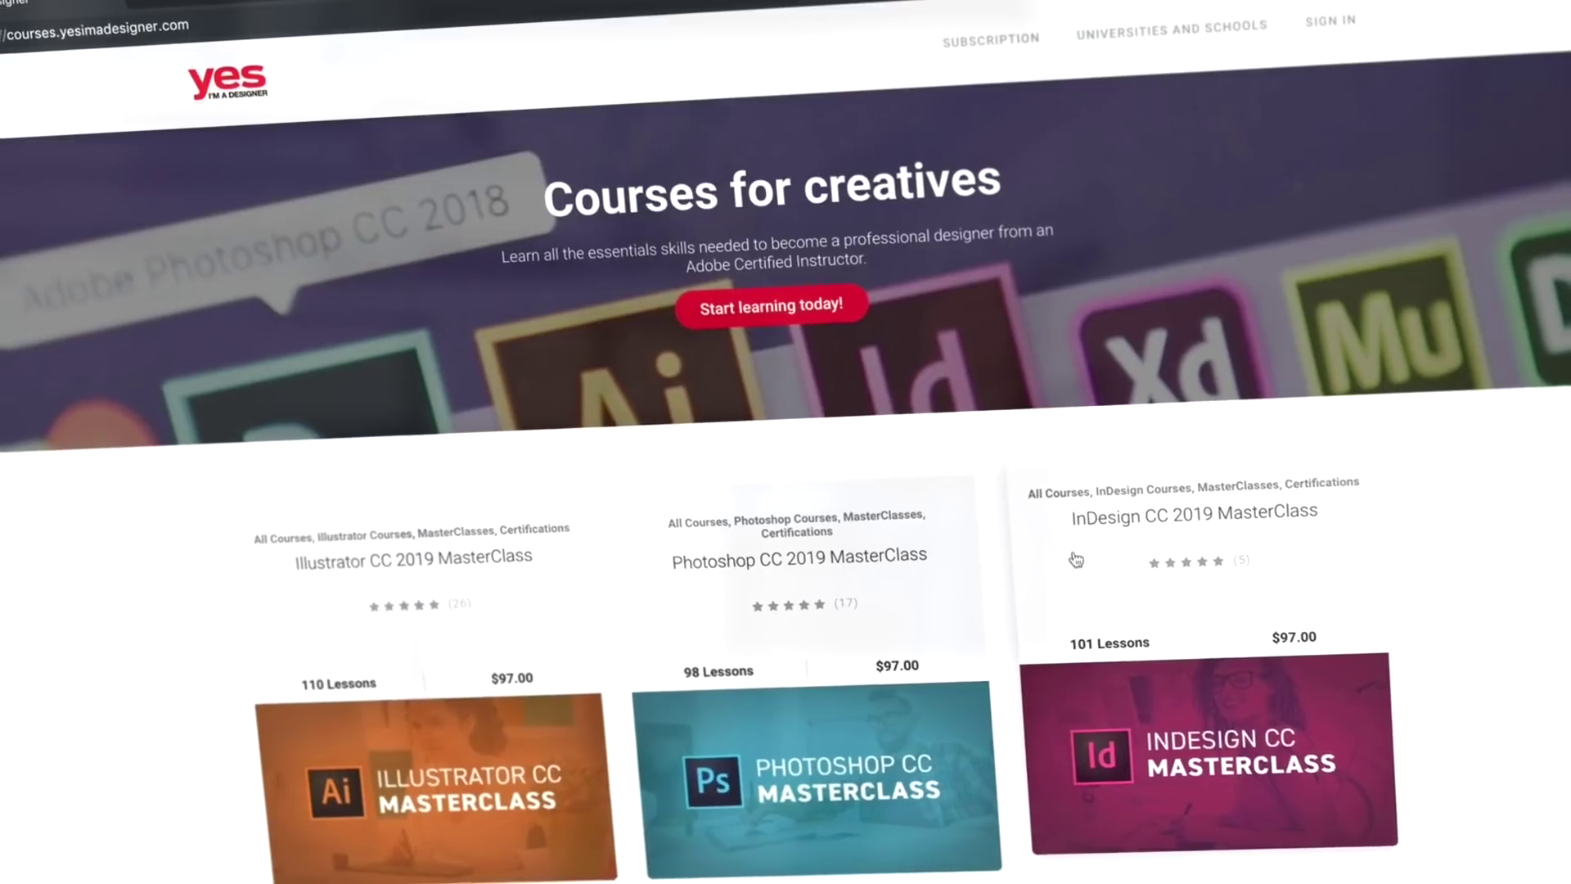
- Open the InDesign CC 2019 MasterClass course from the courses page
click(1076, 560)
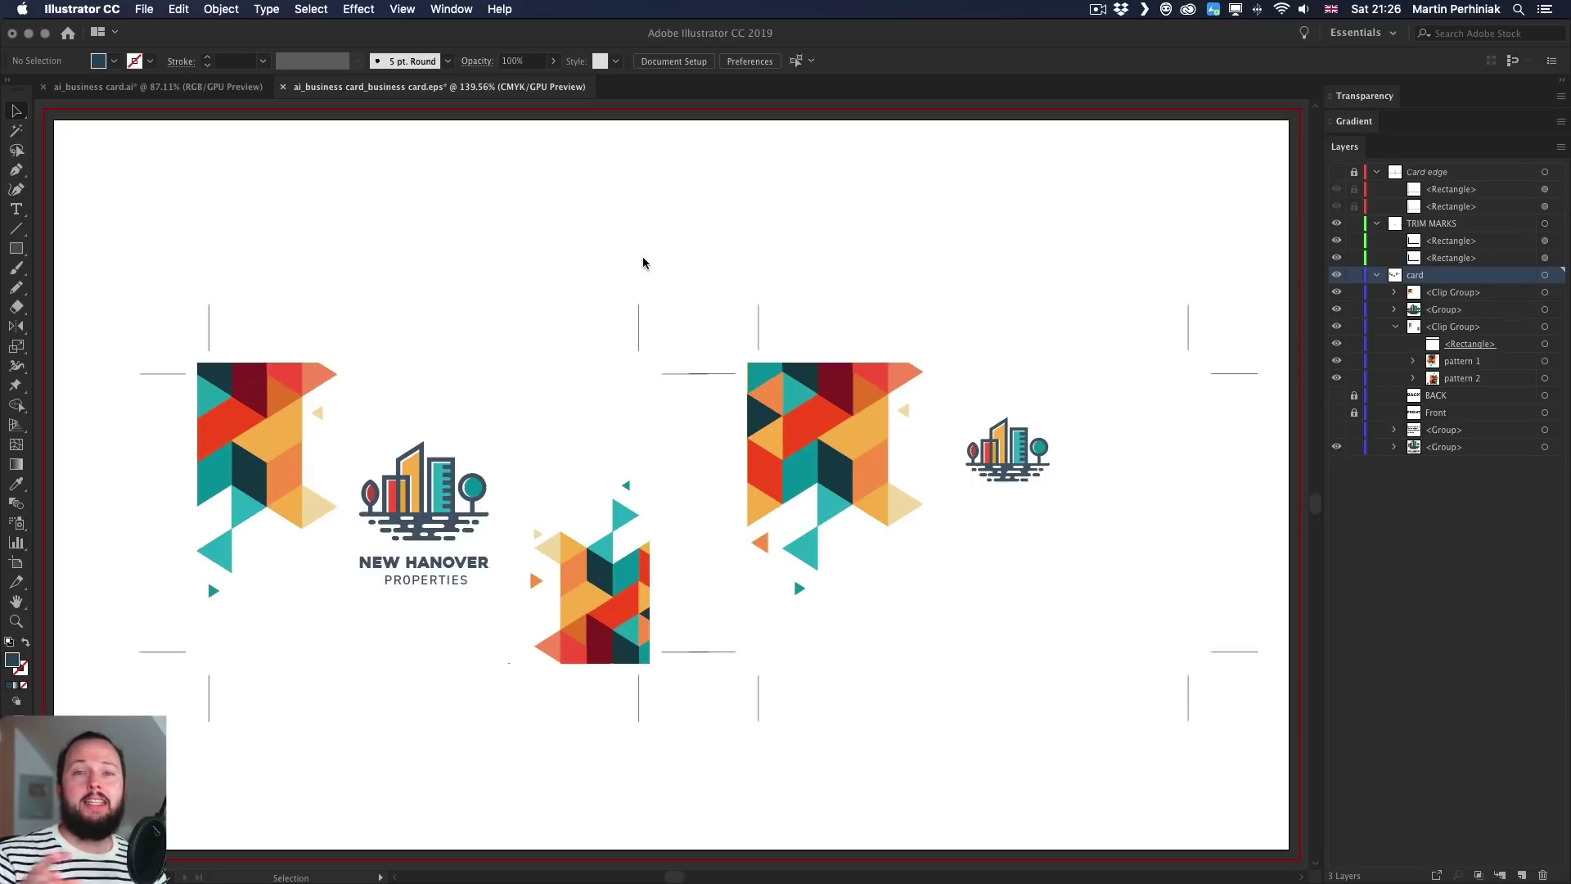
- Switch from Illustrator to the Smartmockups business card mockup in Chrome
key(super+Tab)
key(super+Tab)
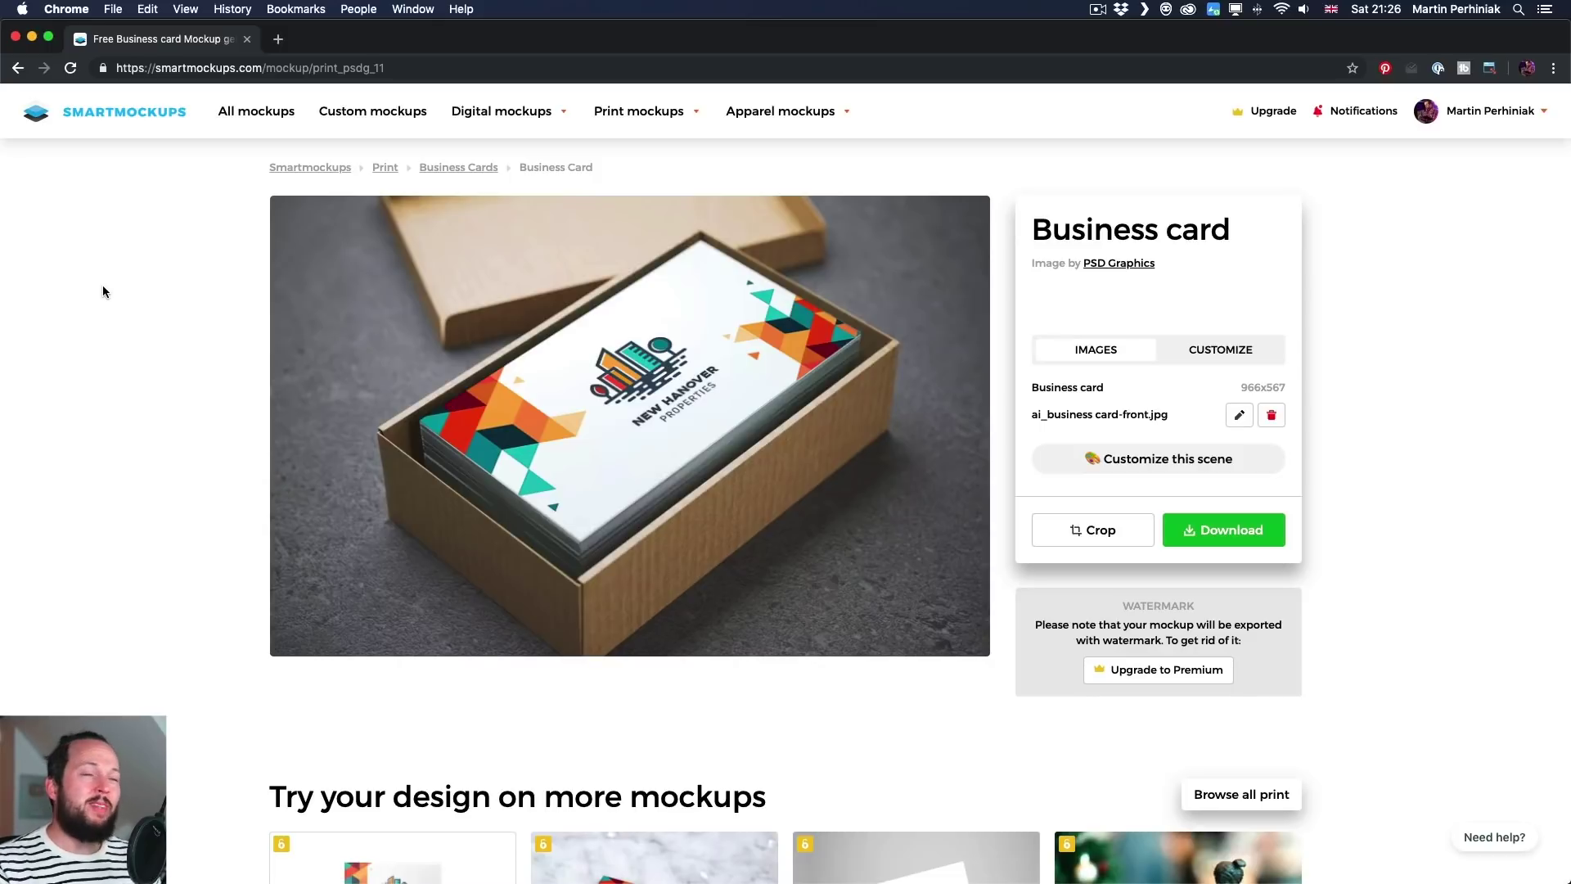
- Switch from Chrome back to the Illustrator business card EPS artwork
key(super+Tab)
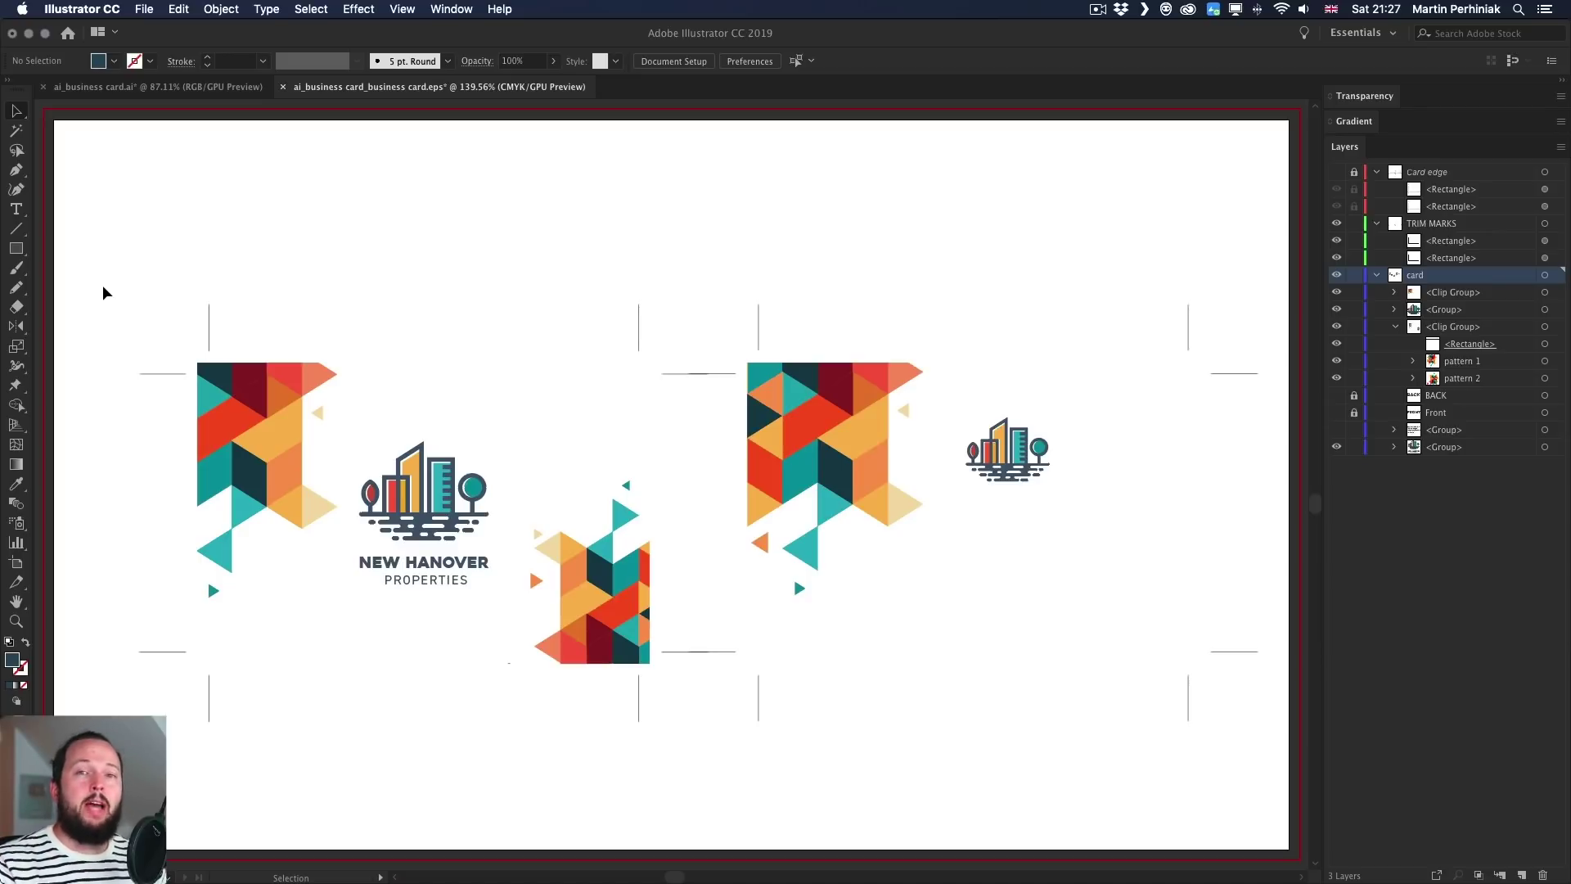
- Bring business_card_template.indd in InDesign to the front
key(super+Tab)
key(super+Tab)
key(super+Tab)
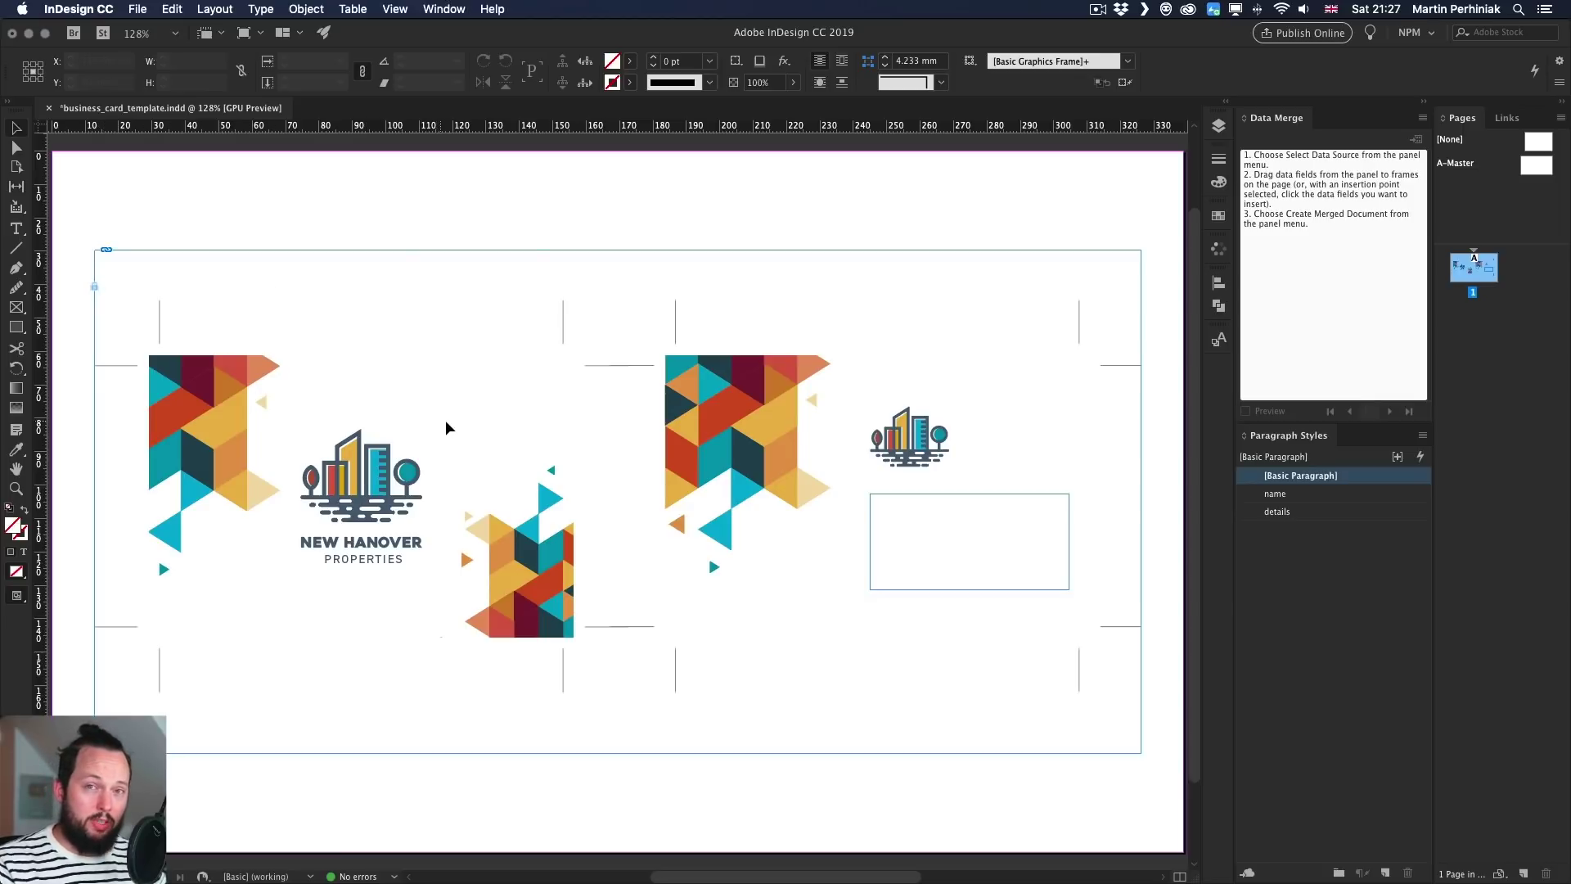
- Toggle Preview mode on and off, then select the empty text frame on the right card
key(w)
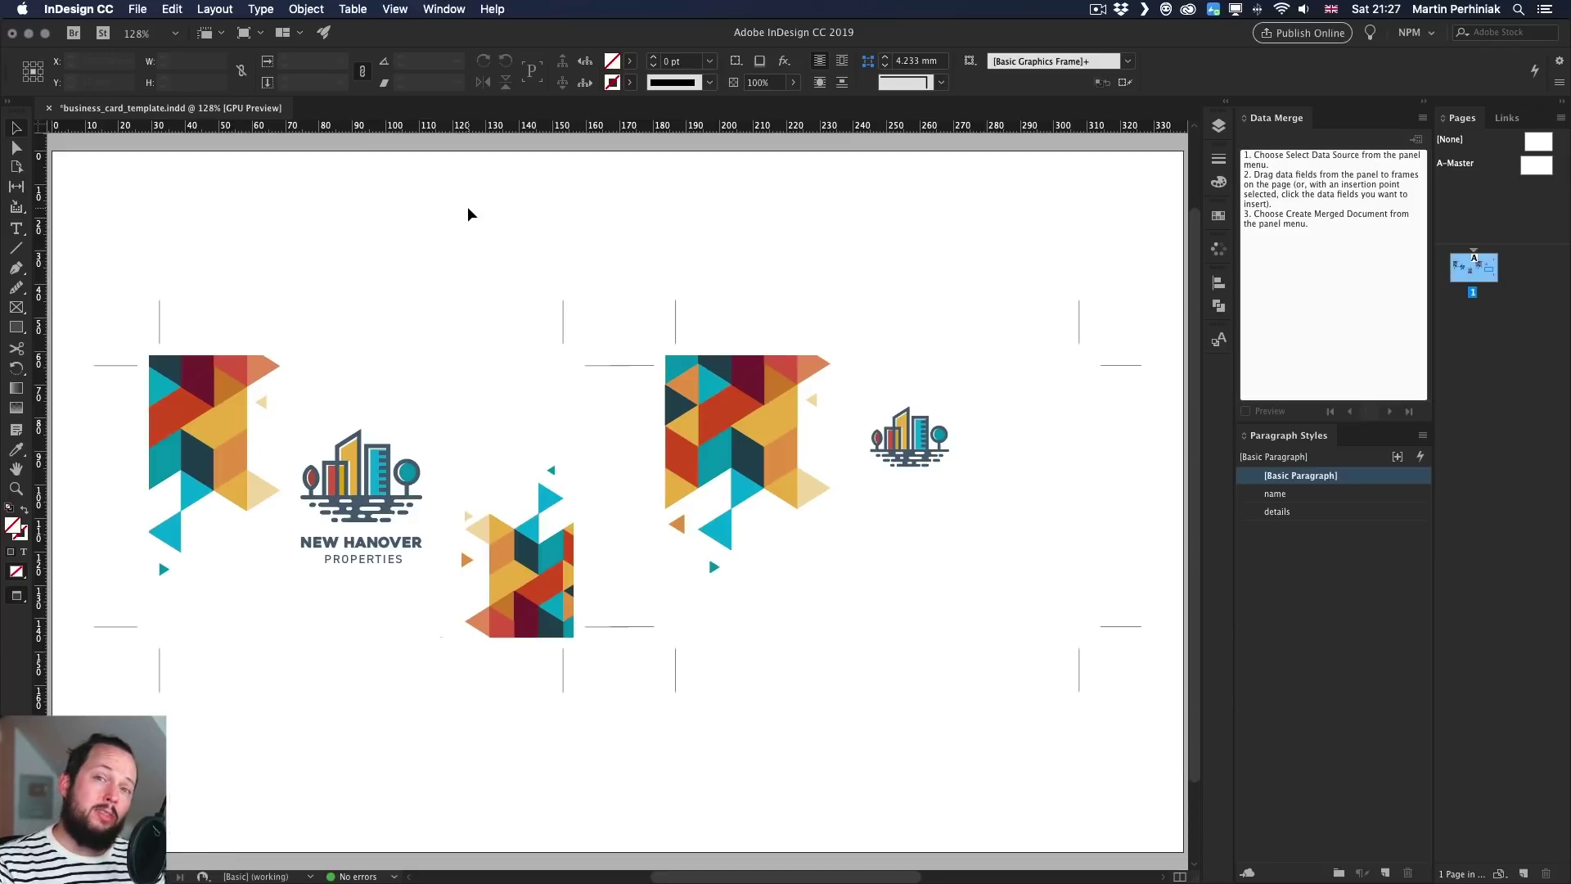
key(w)
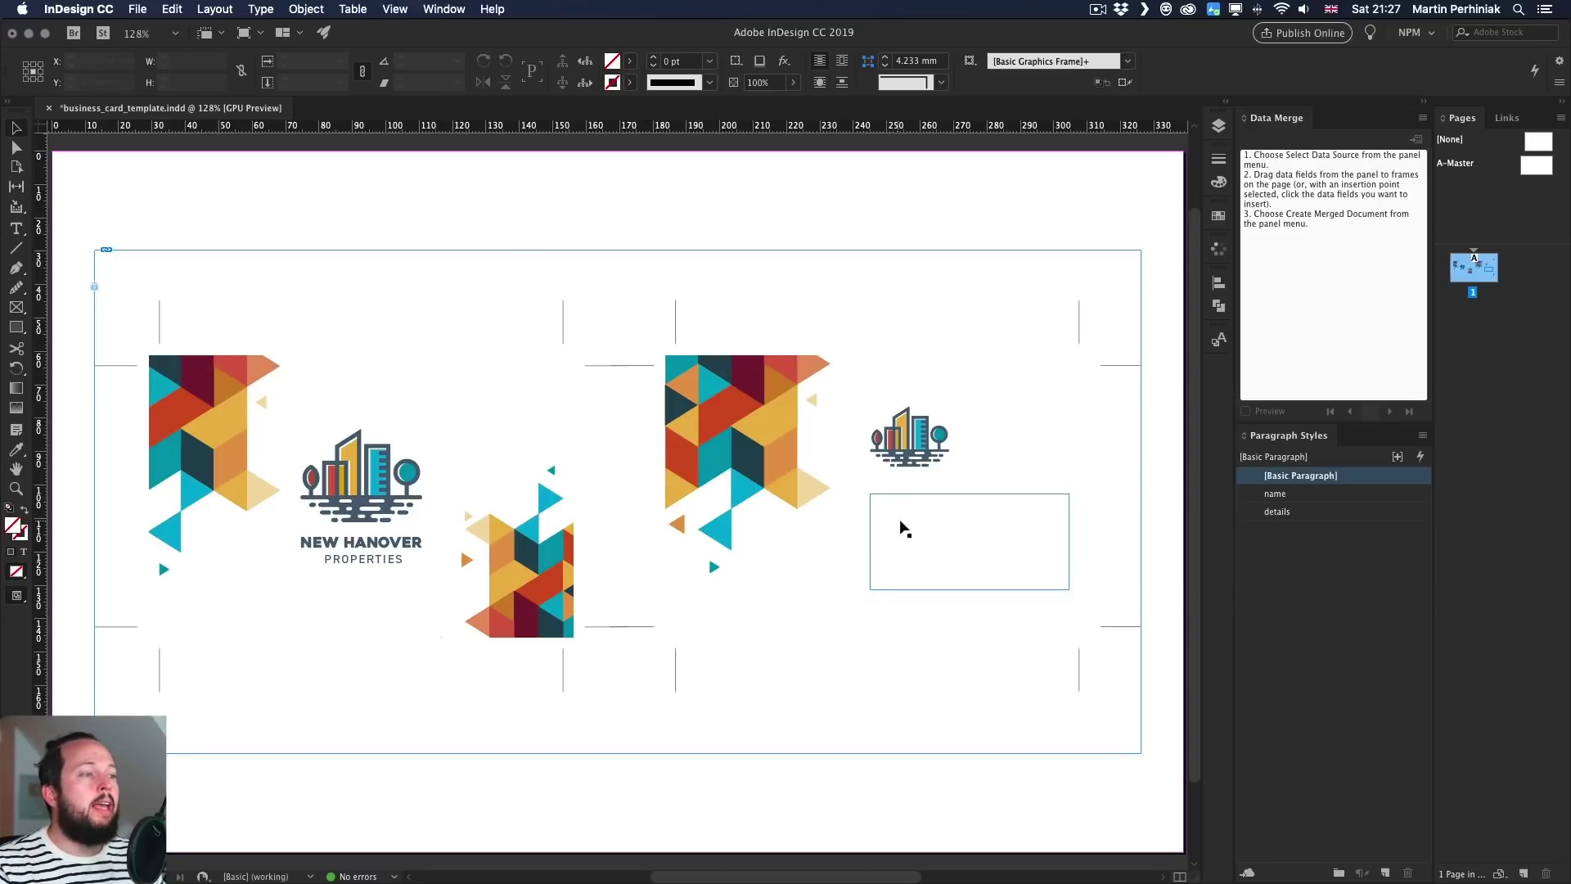
click(946, 524)
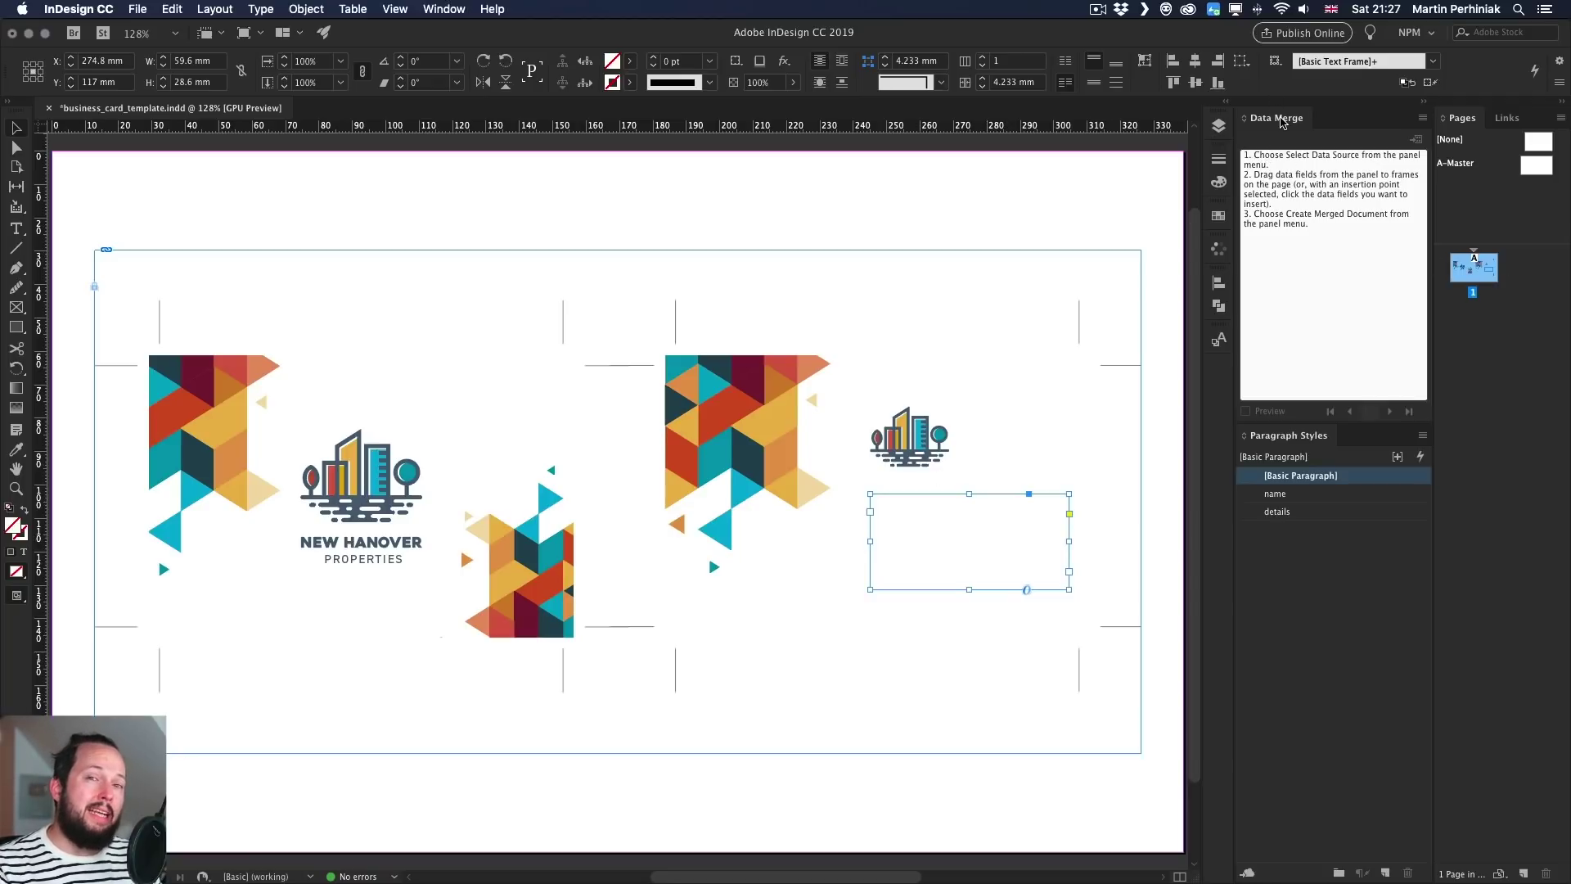
click(430, 6)
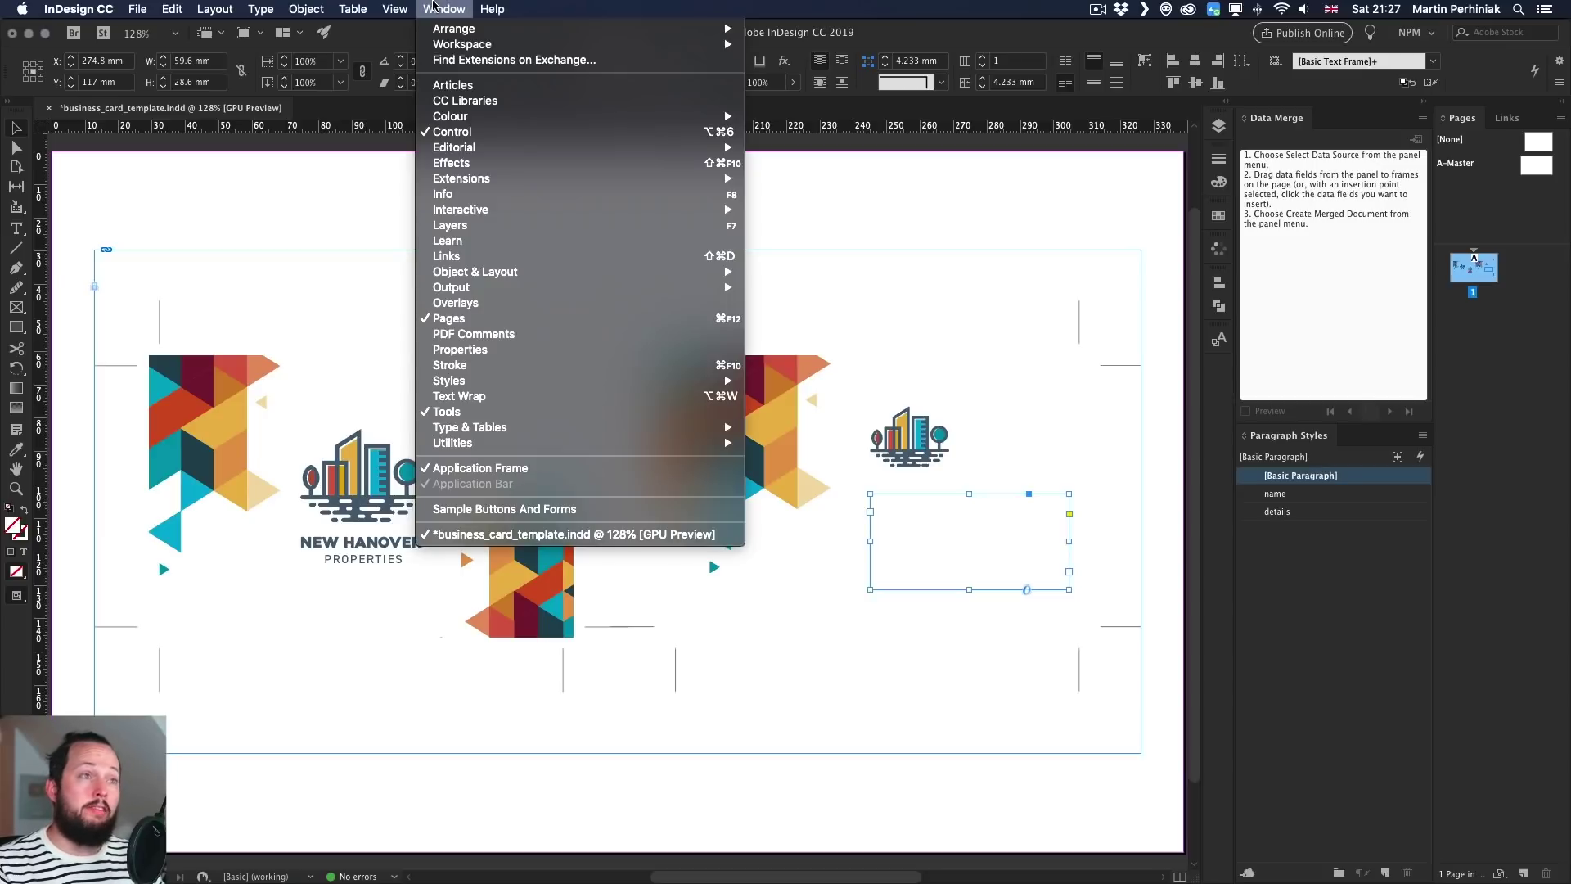
mouse_move(522, 442)
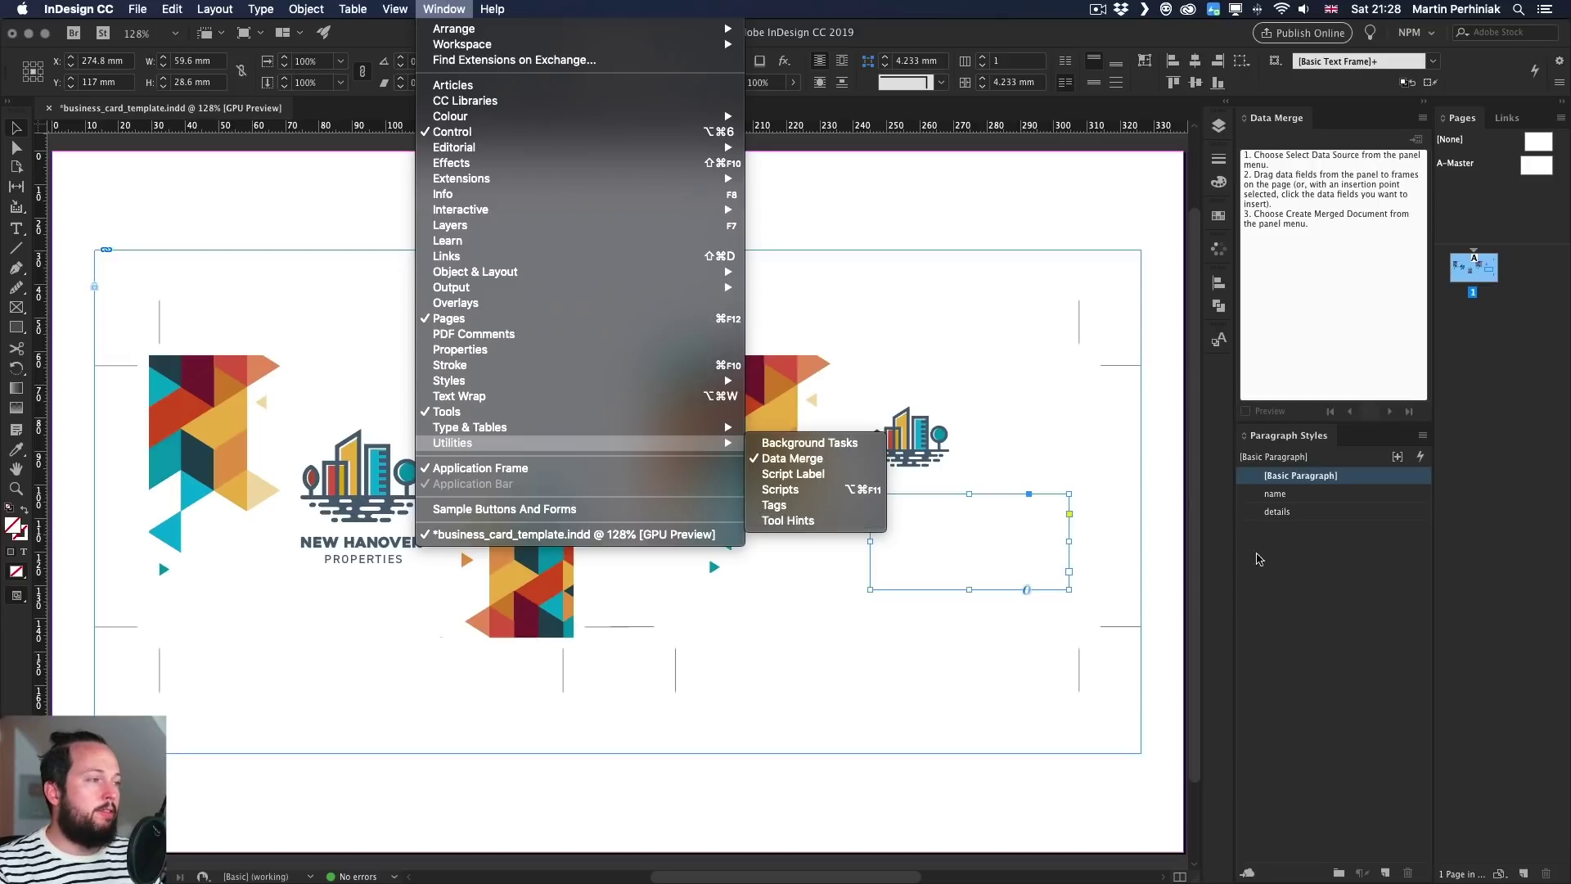
click(1346, 577)
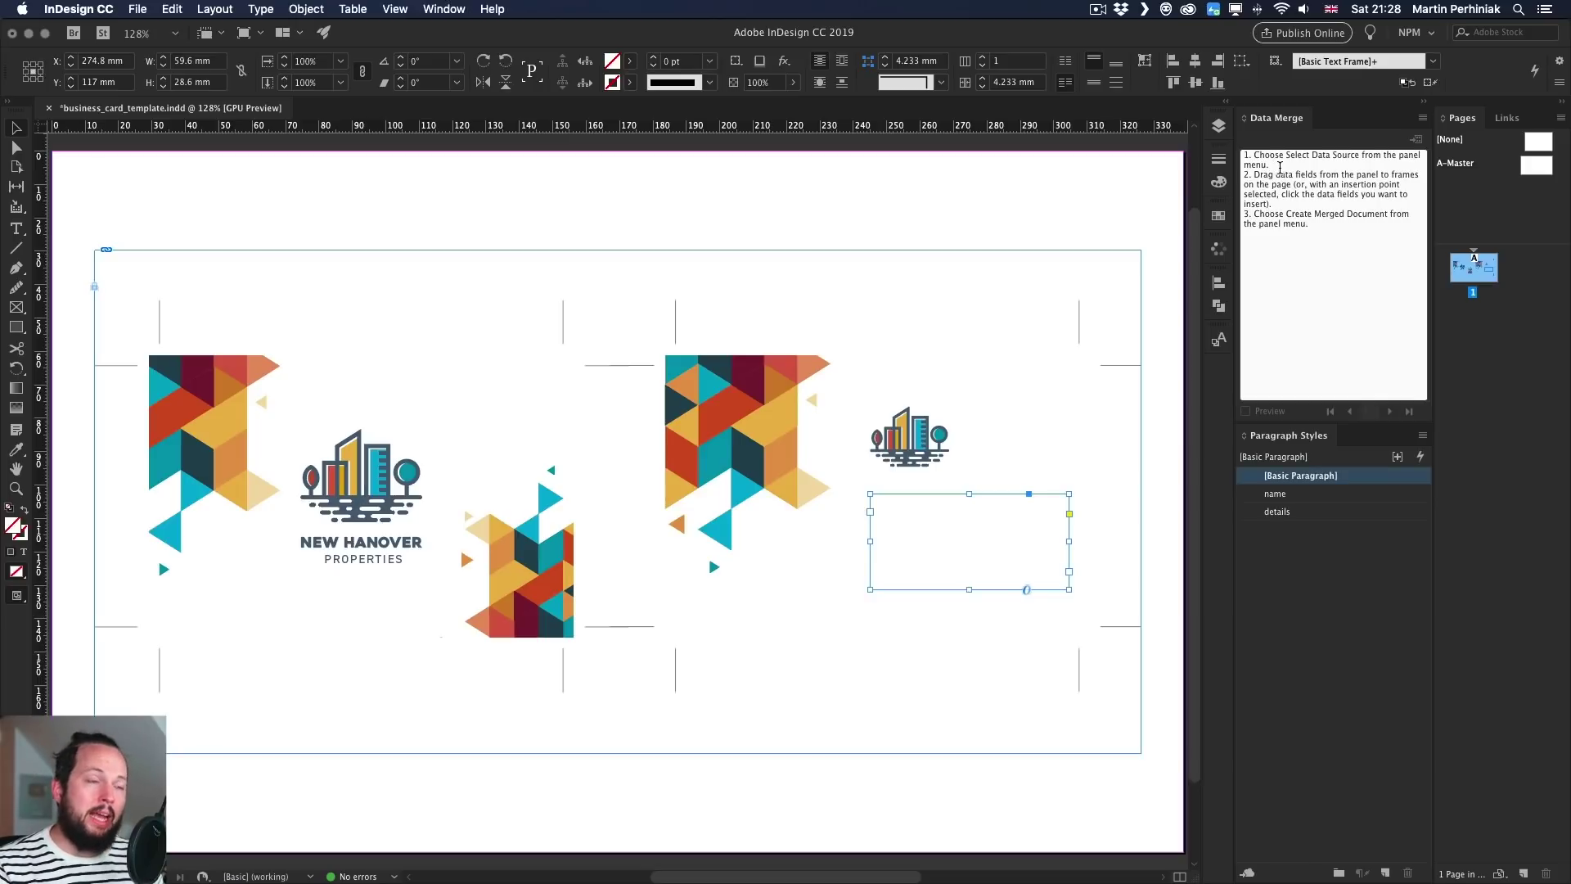
- Switch to the employees file in TextEdit and highlight its Name, Job Title, E-mail, Phone header
key(super+Tab)
key(super+Tab)
key(super+Tab)
key(super+Tab)
key(super+Tab)
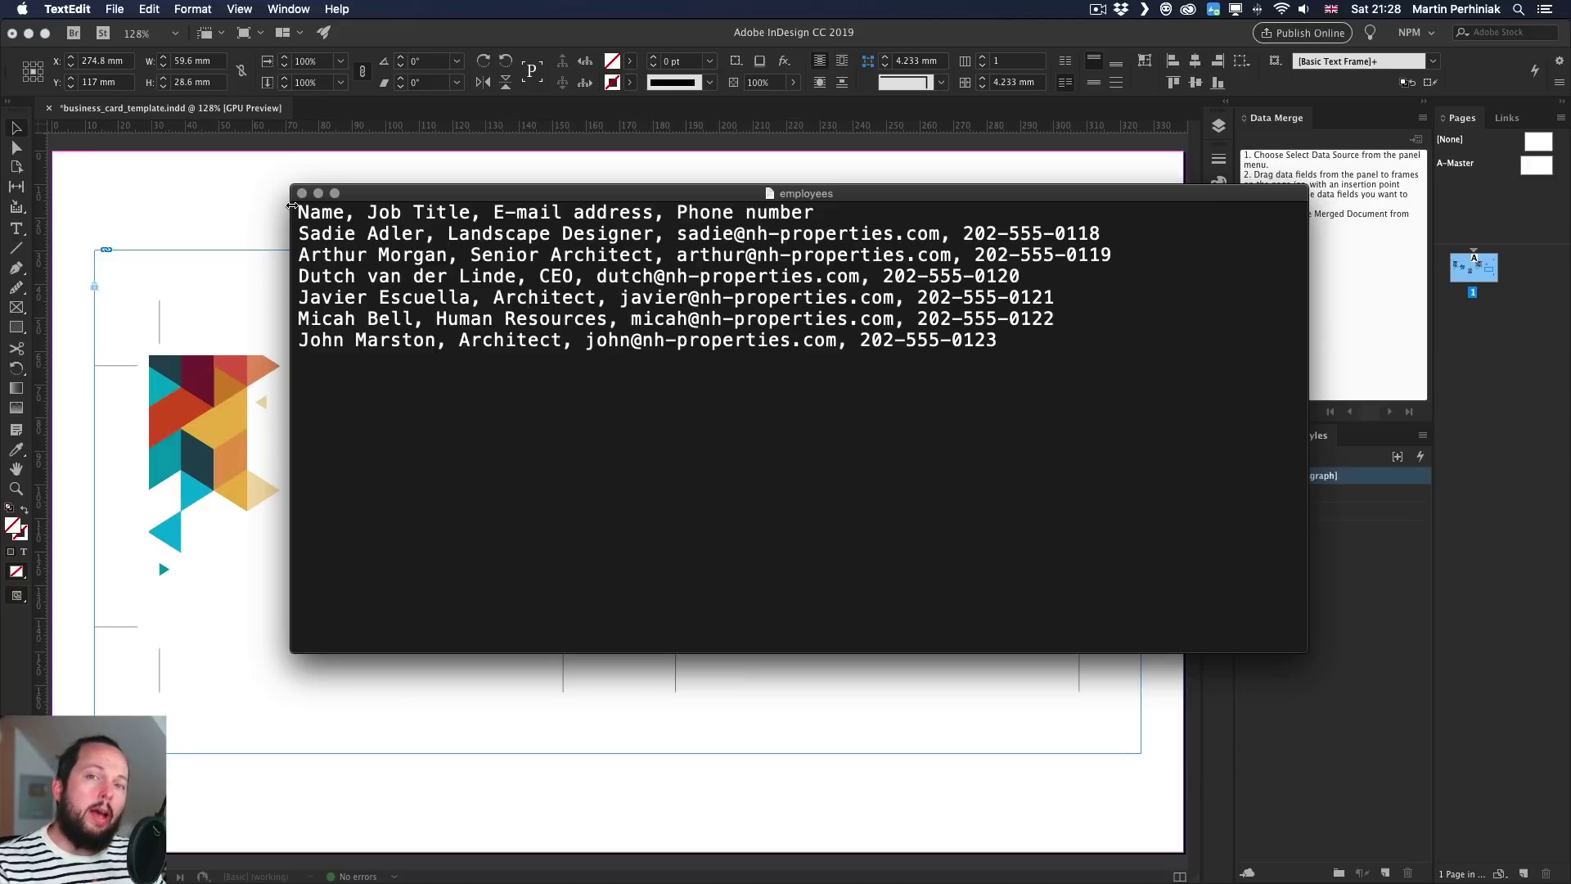
drag(297, 212, 825, 212)
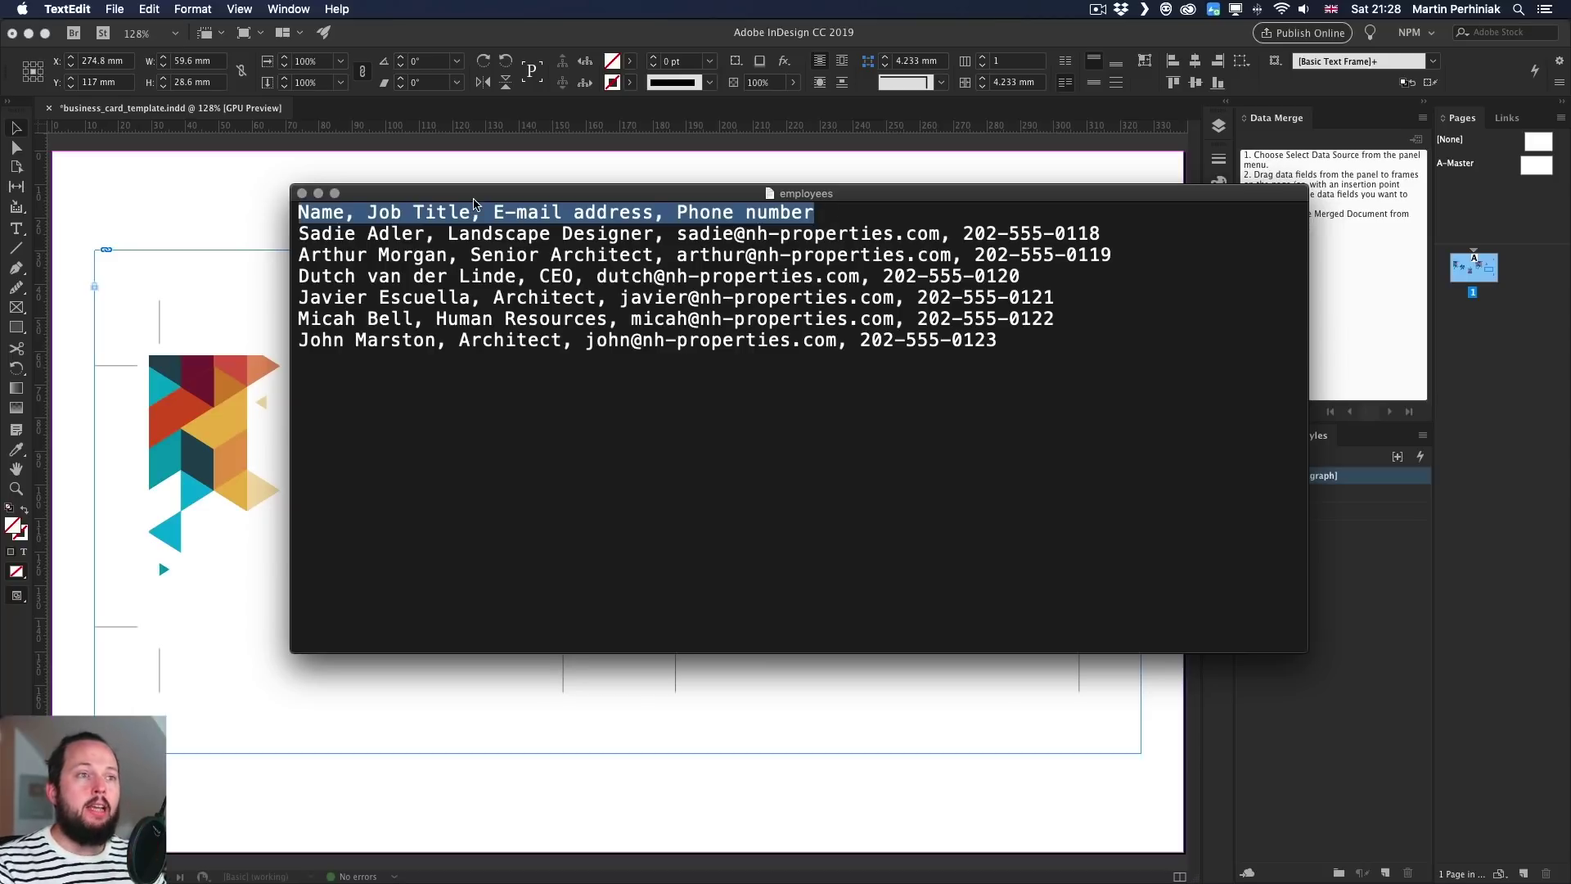
click(337, 213)
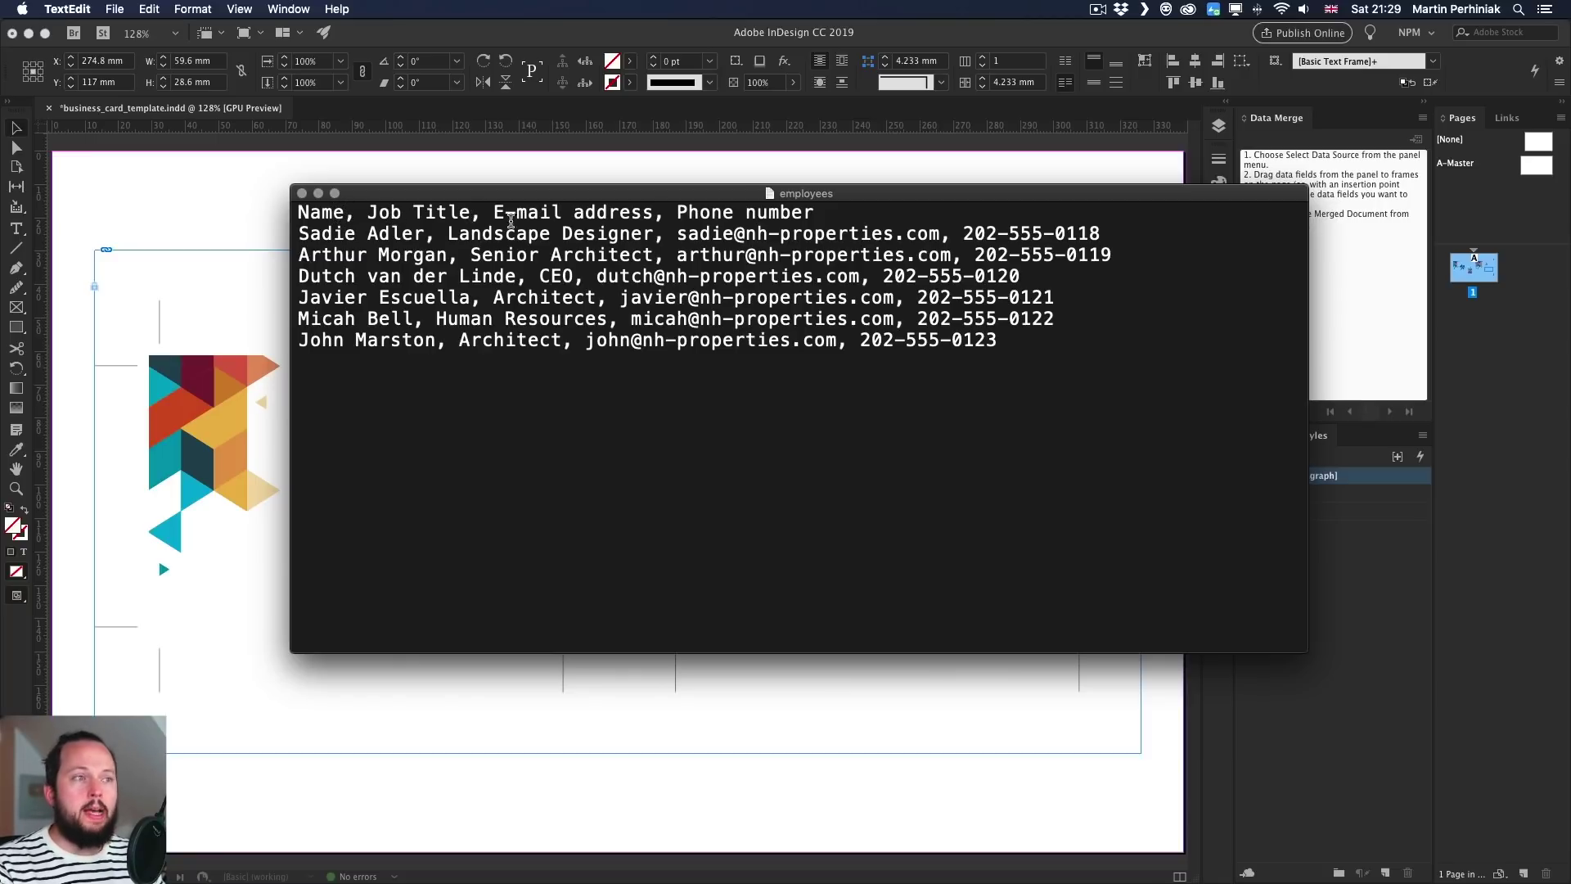
click(862, 220)
text(, )
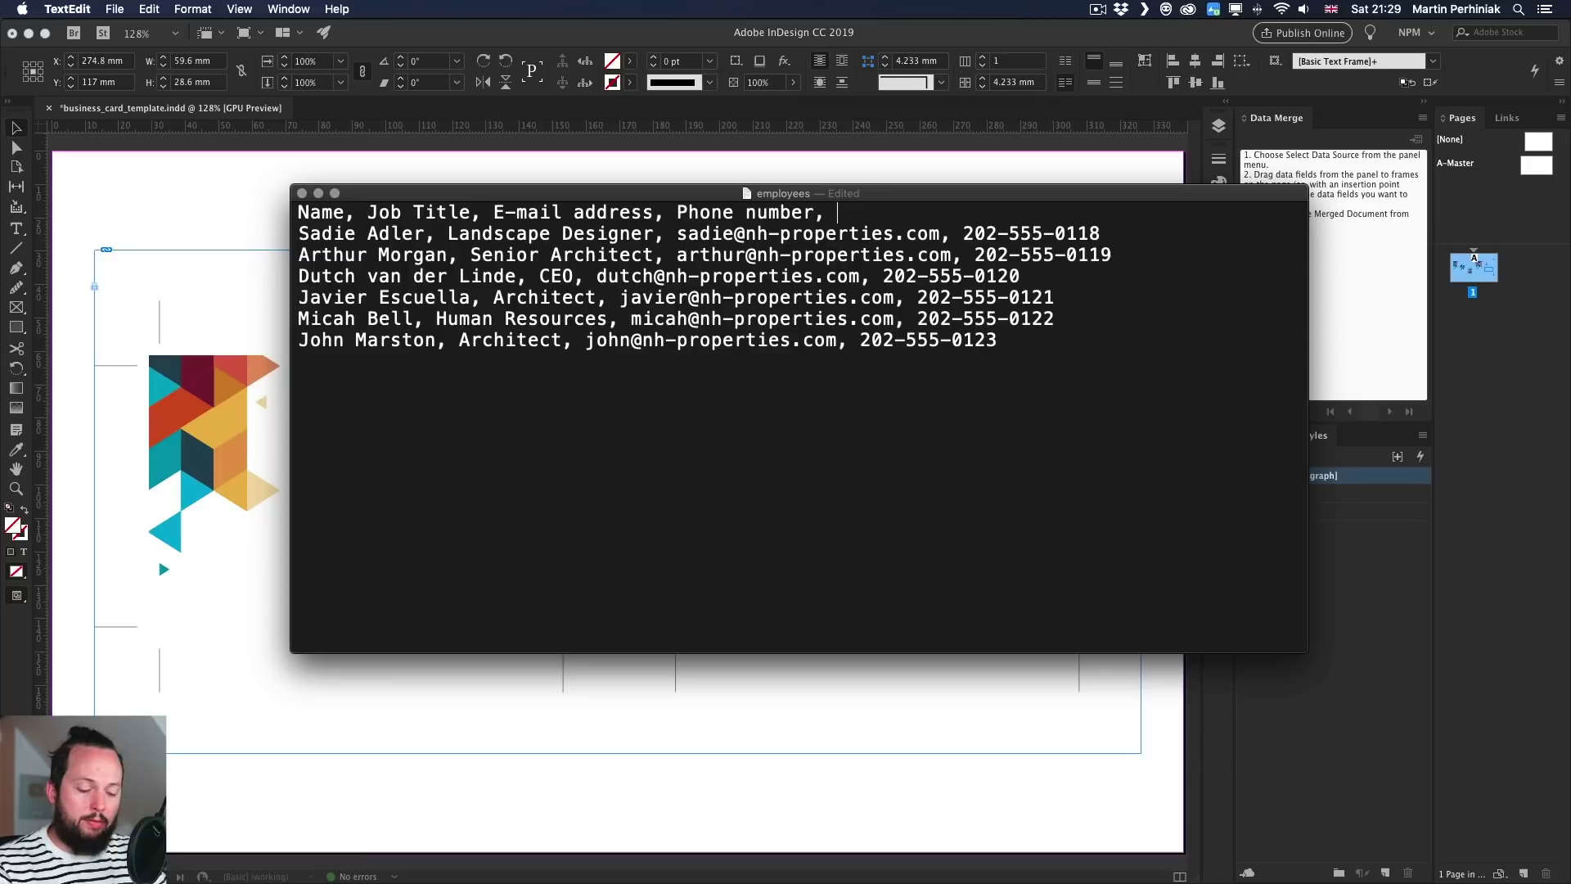
text(@)
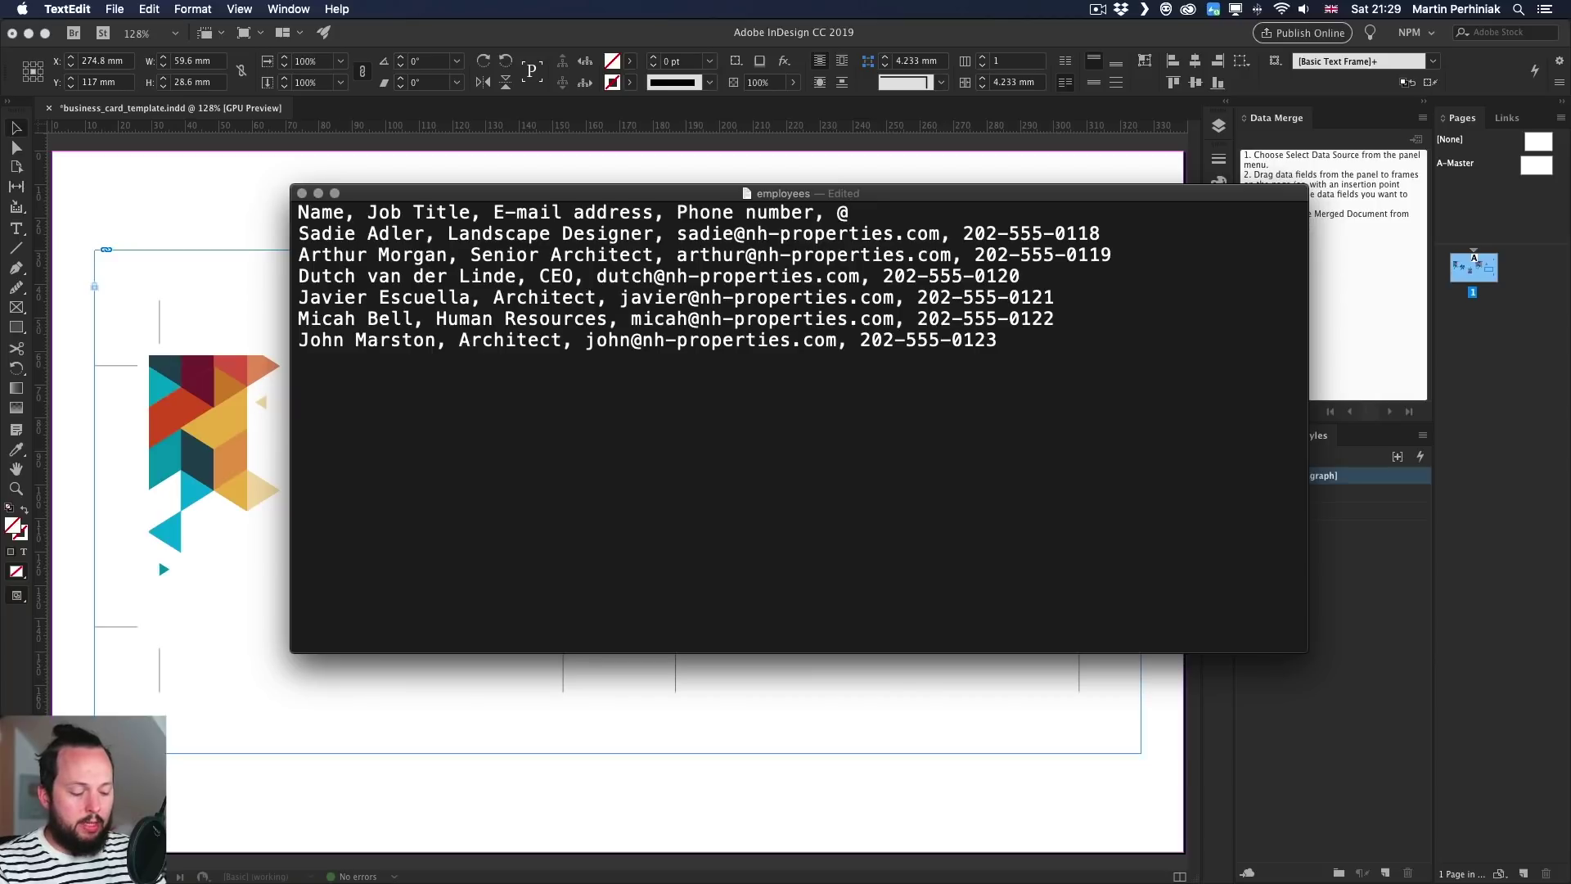
text(.jpg)
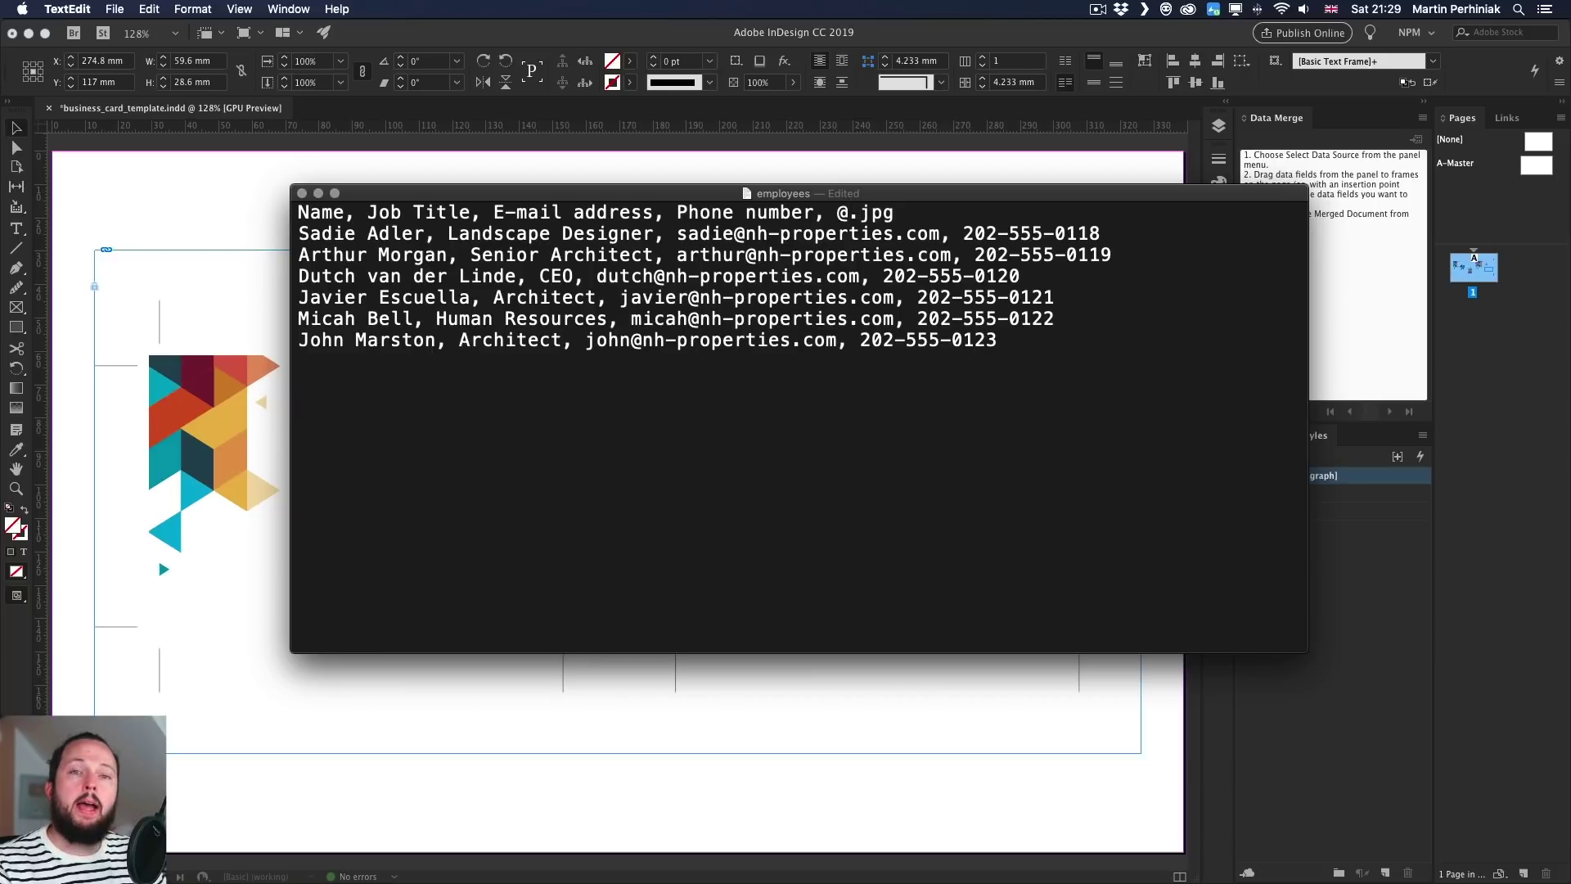
text(x)
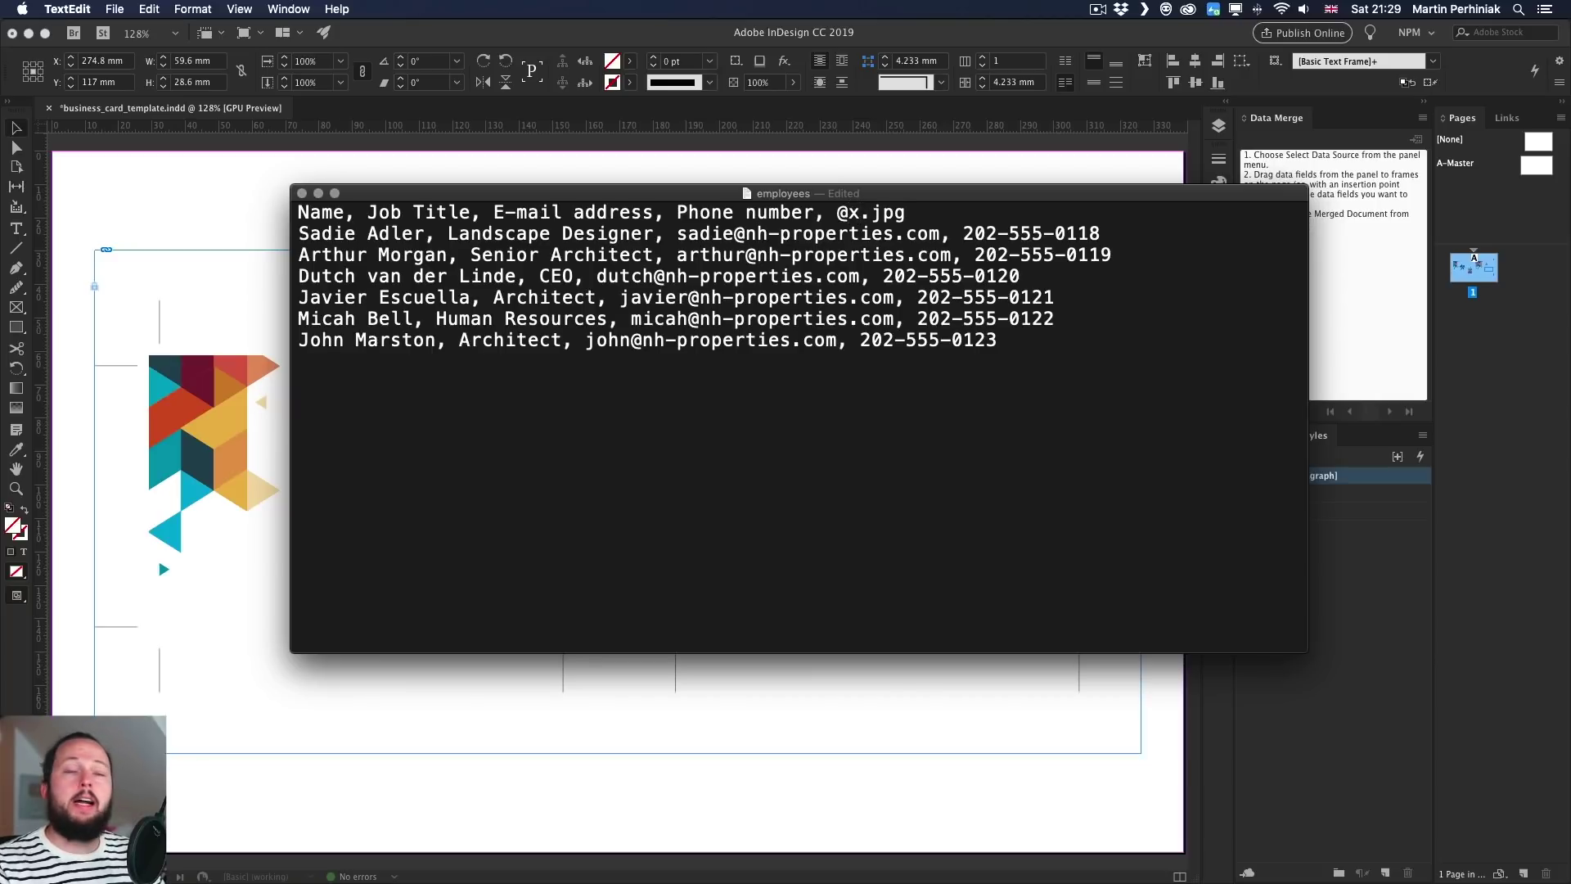
key(BackSpace)
text(filen)
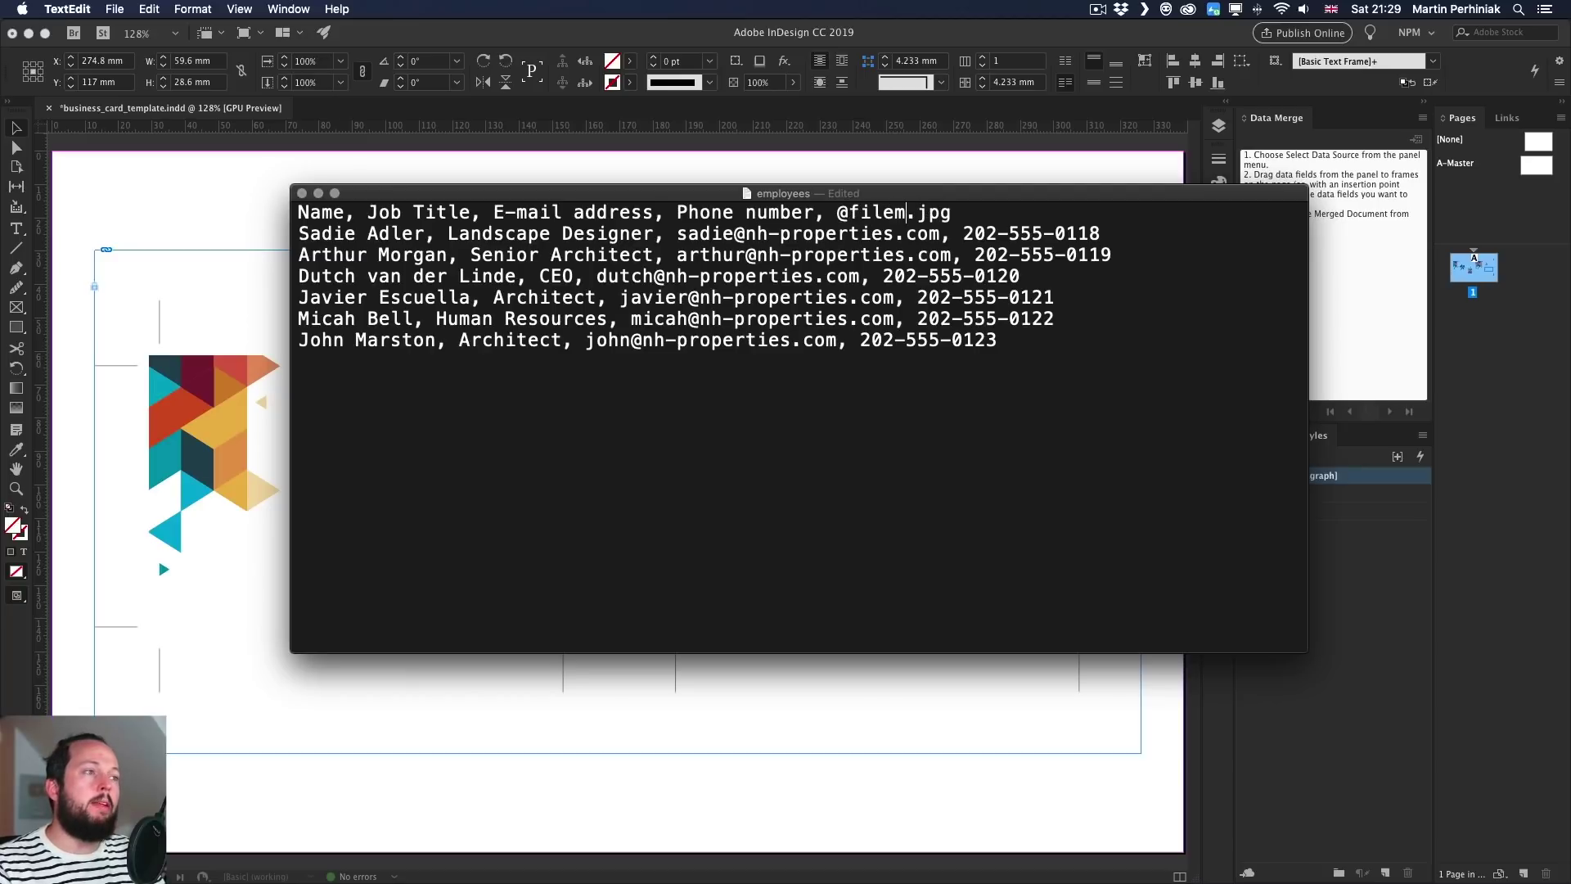
text(ame)
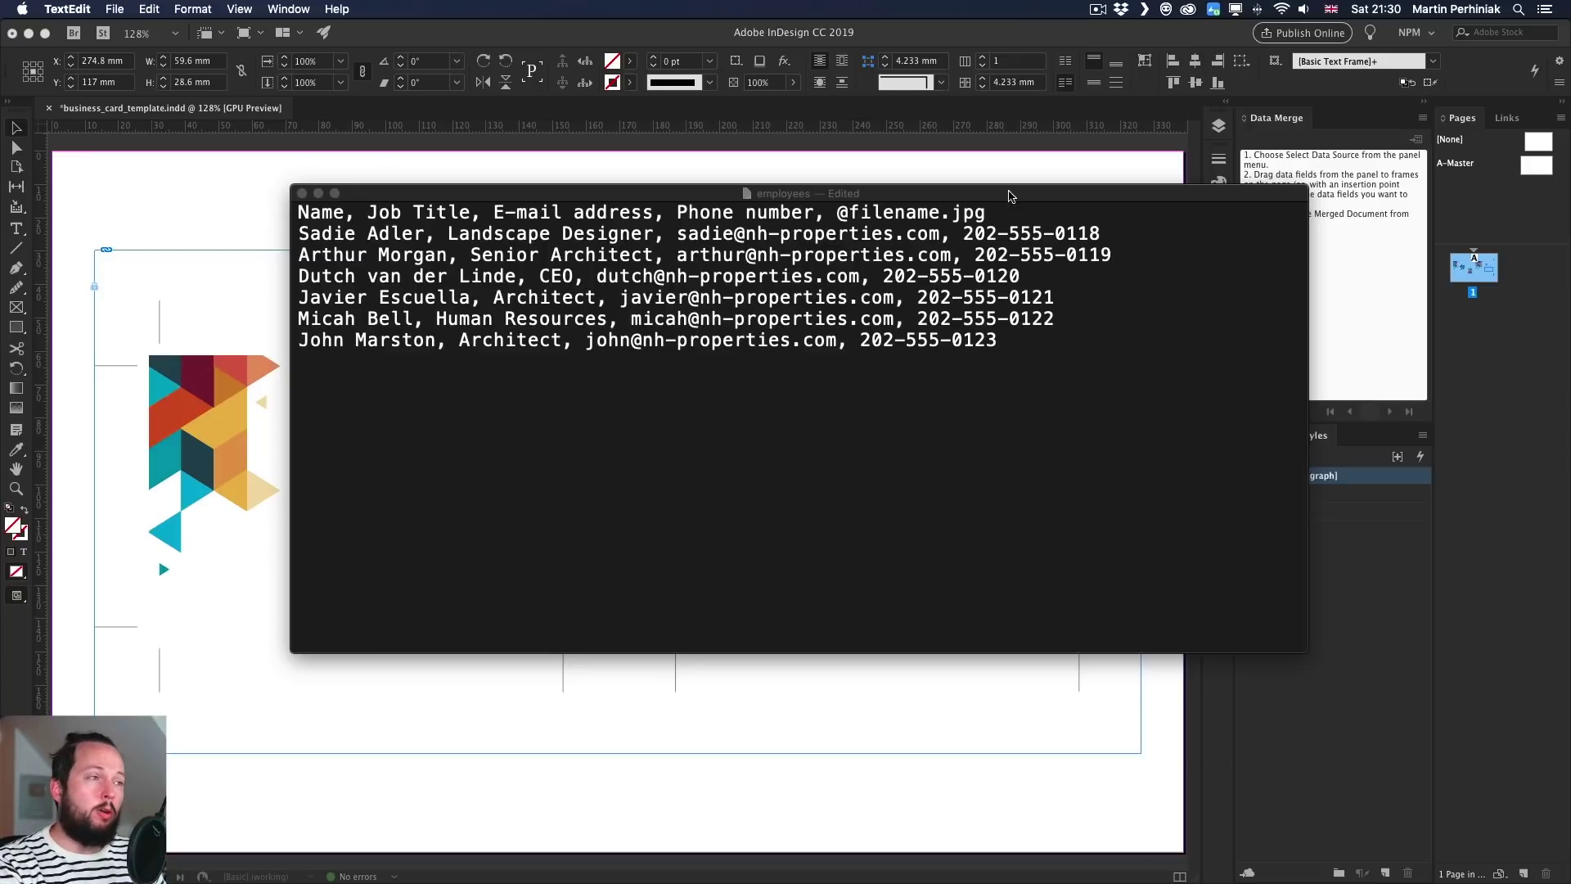
click(999, 214)
drag(1015, 215, 837, 214)
key(BackSpace)
key(BackSpace)
key(BackSpace)
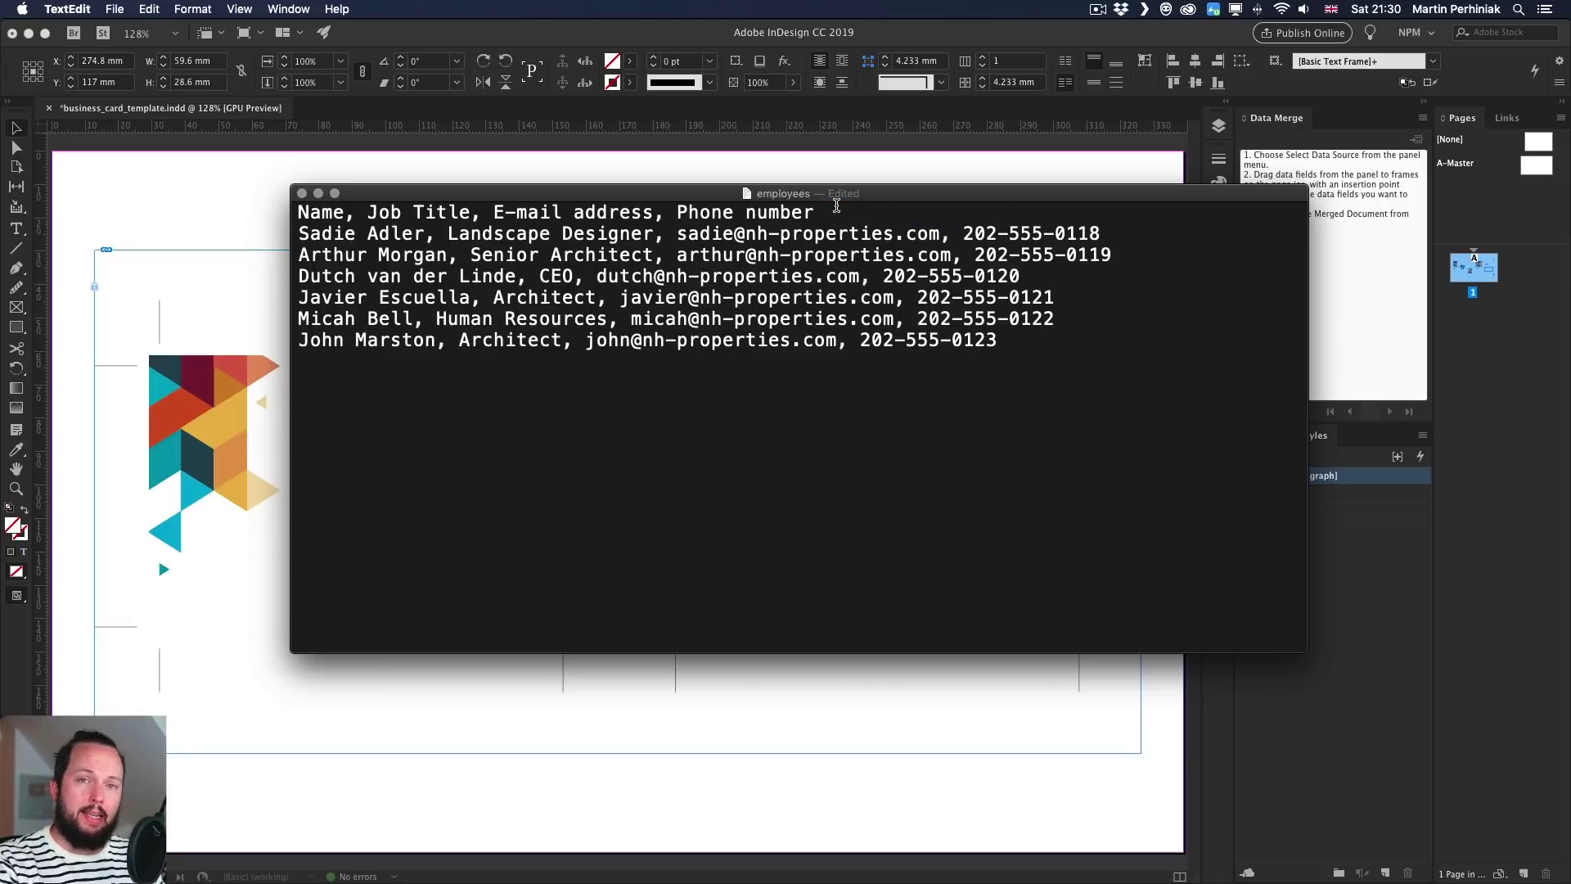
- Save the employees file, highlight names on the last records, and return to InDesign
key(super+s)
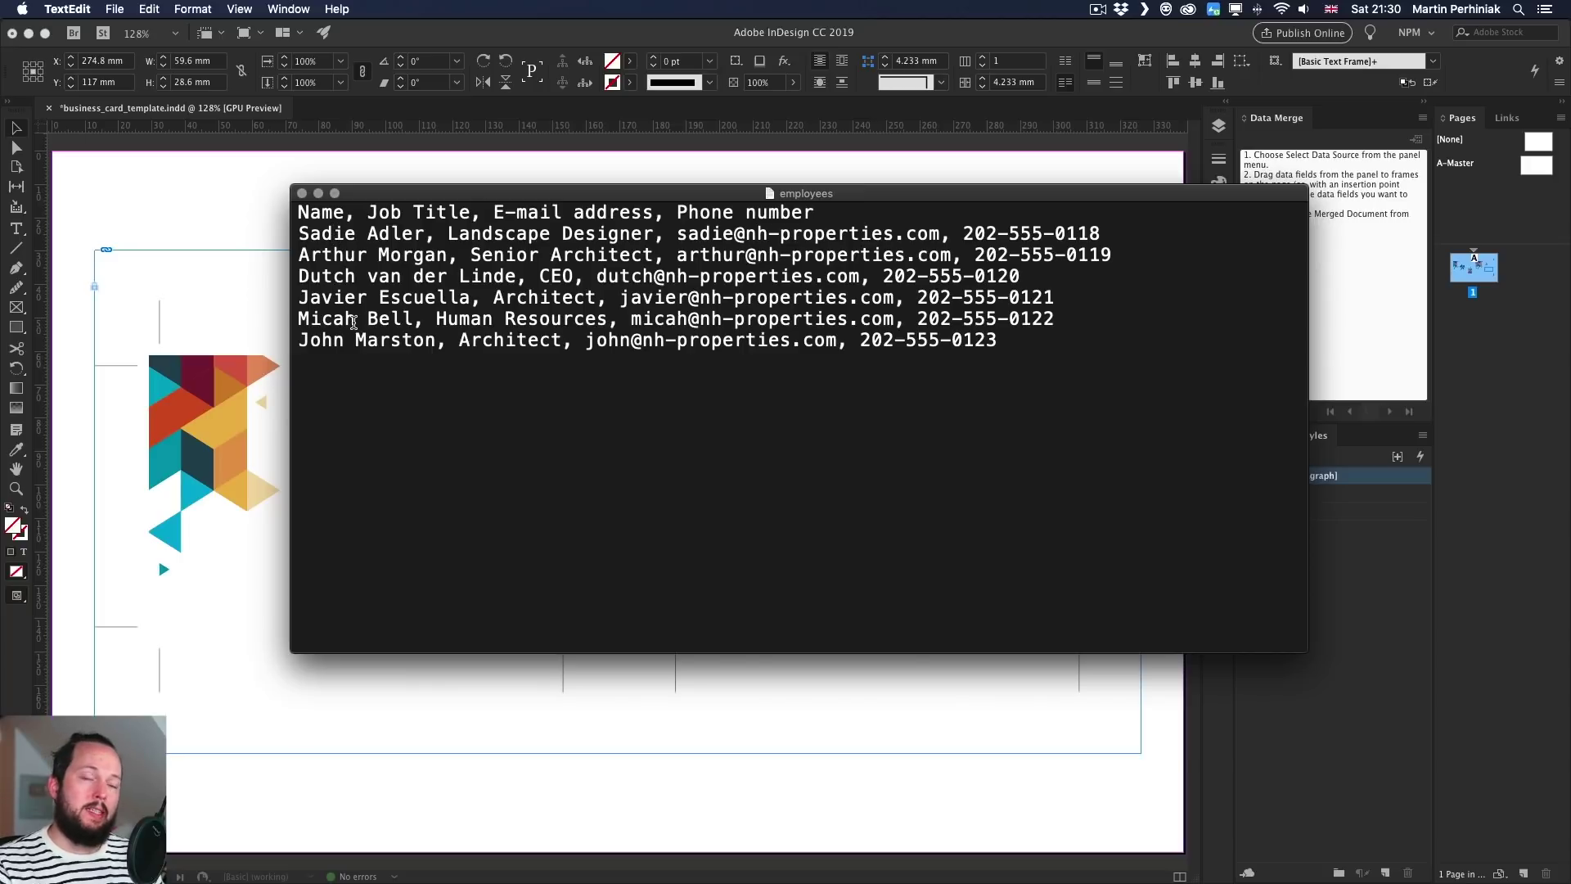
drag(436, 340, 297, 340)
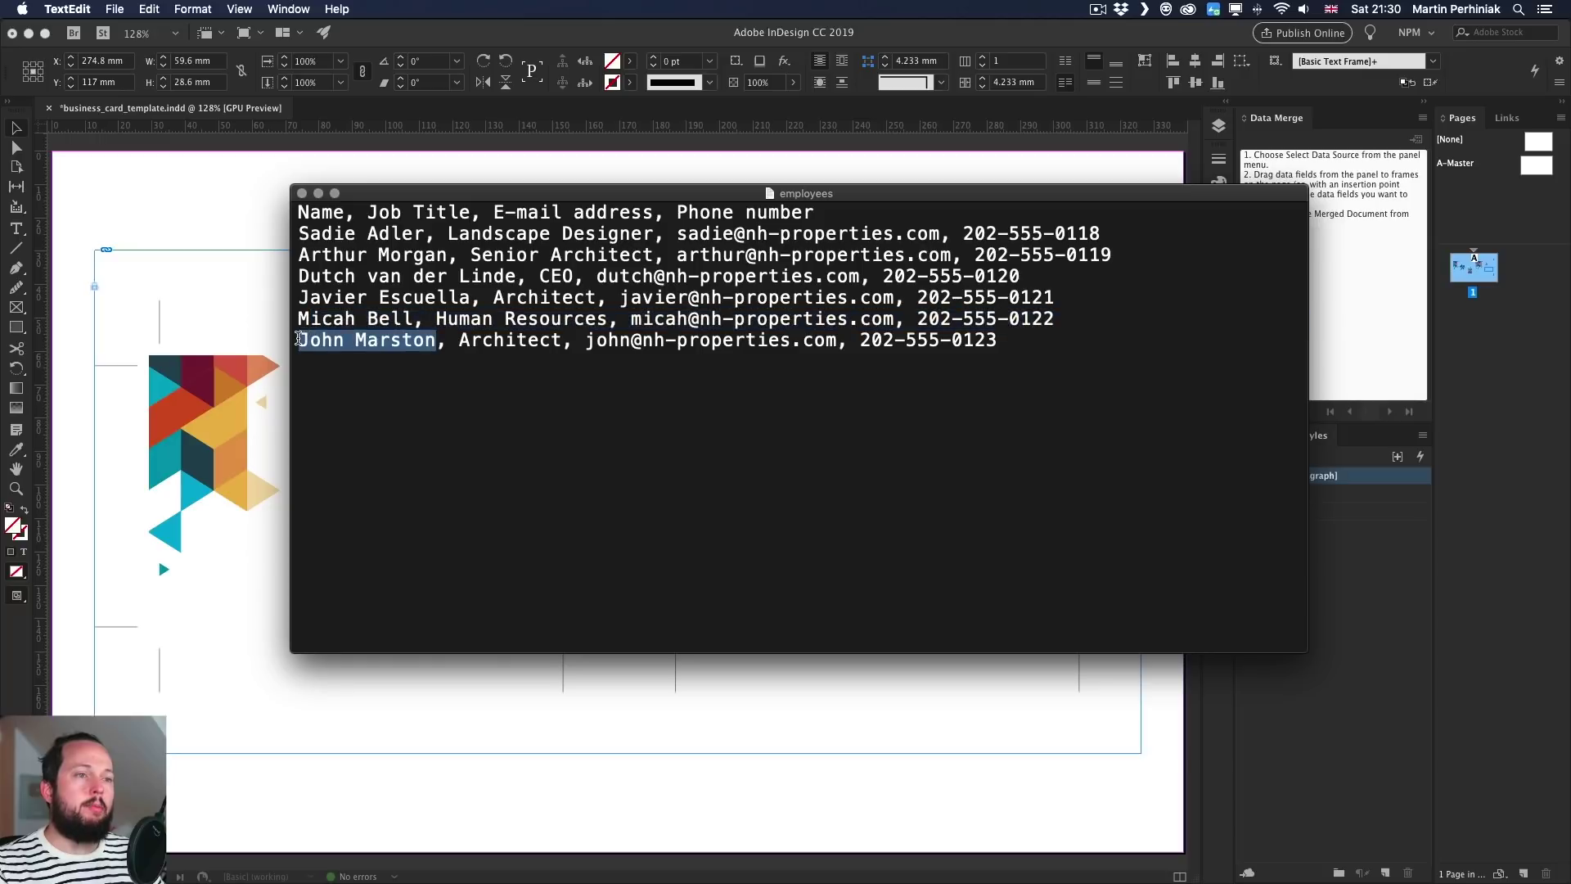
drag(414, 318, 333, 318)
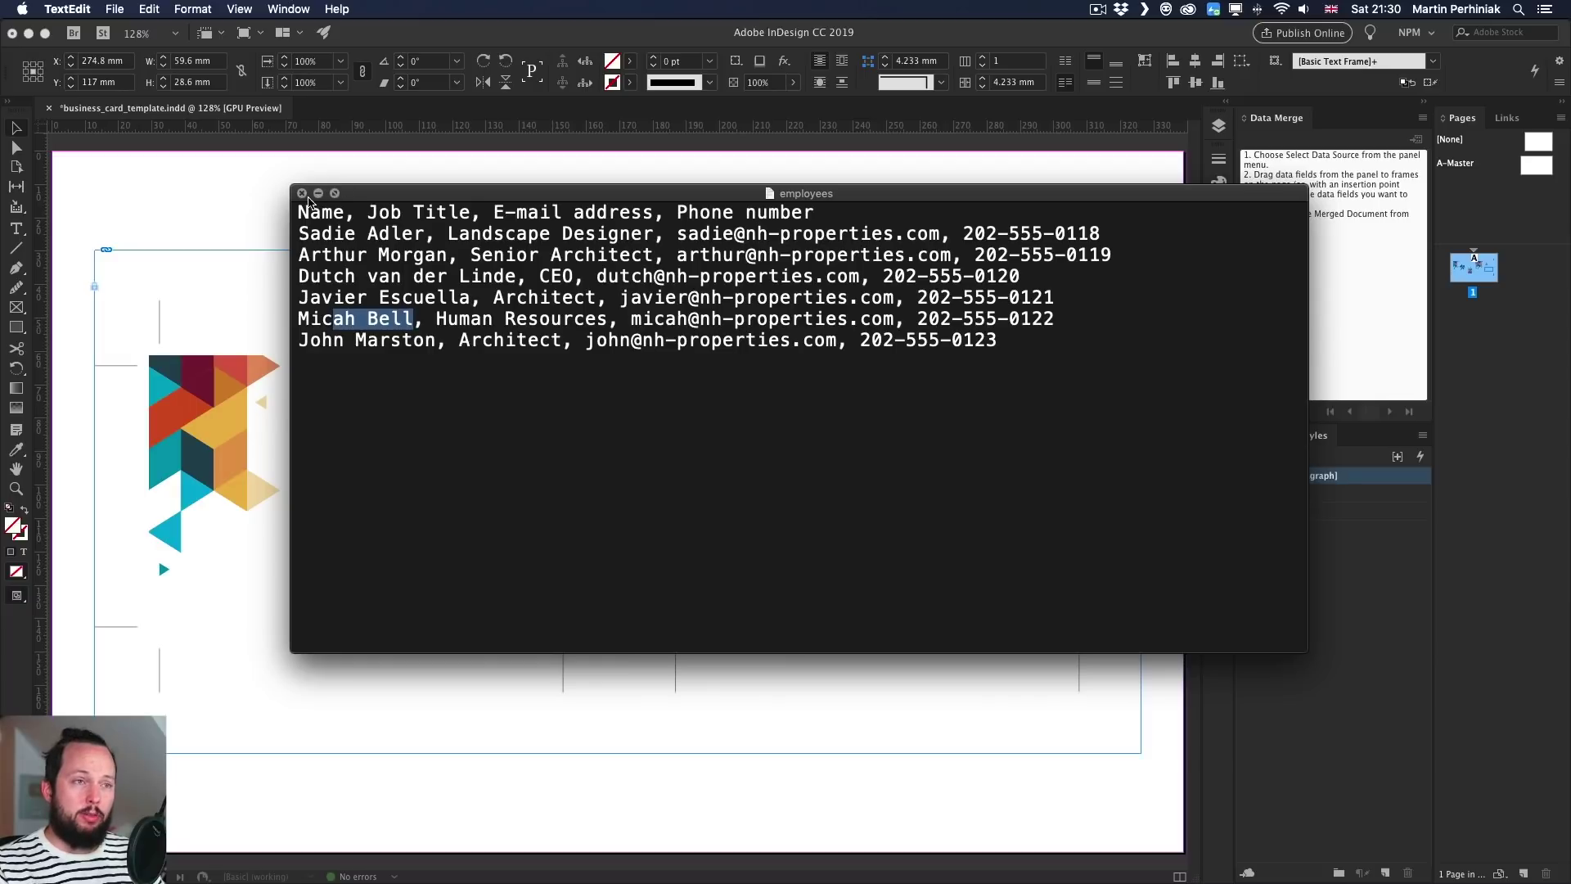
click(249, 204)
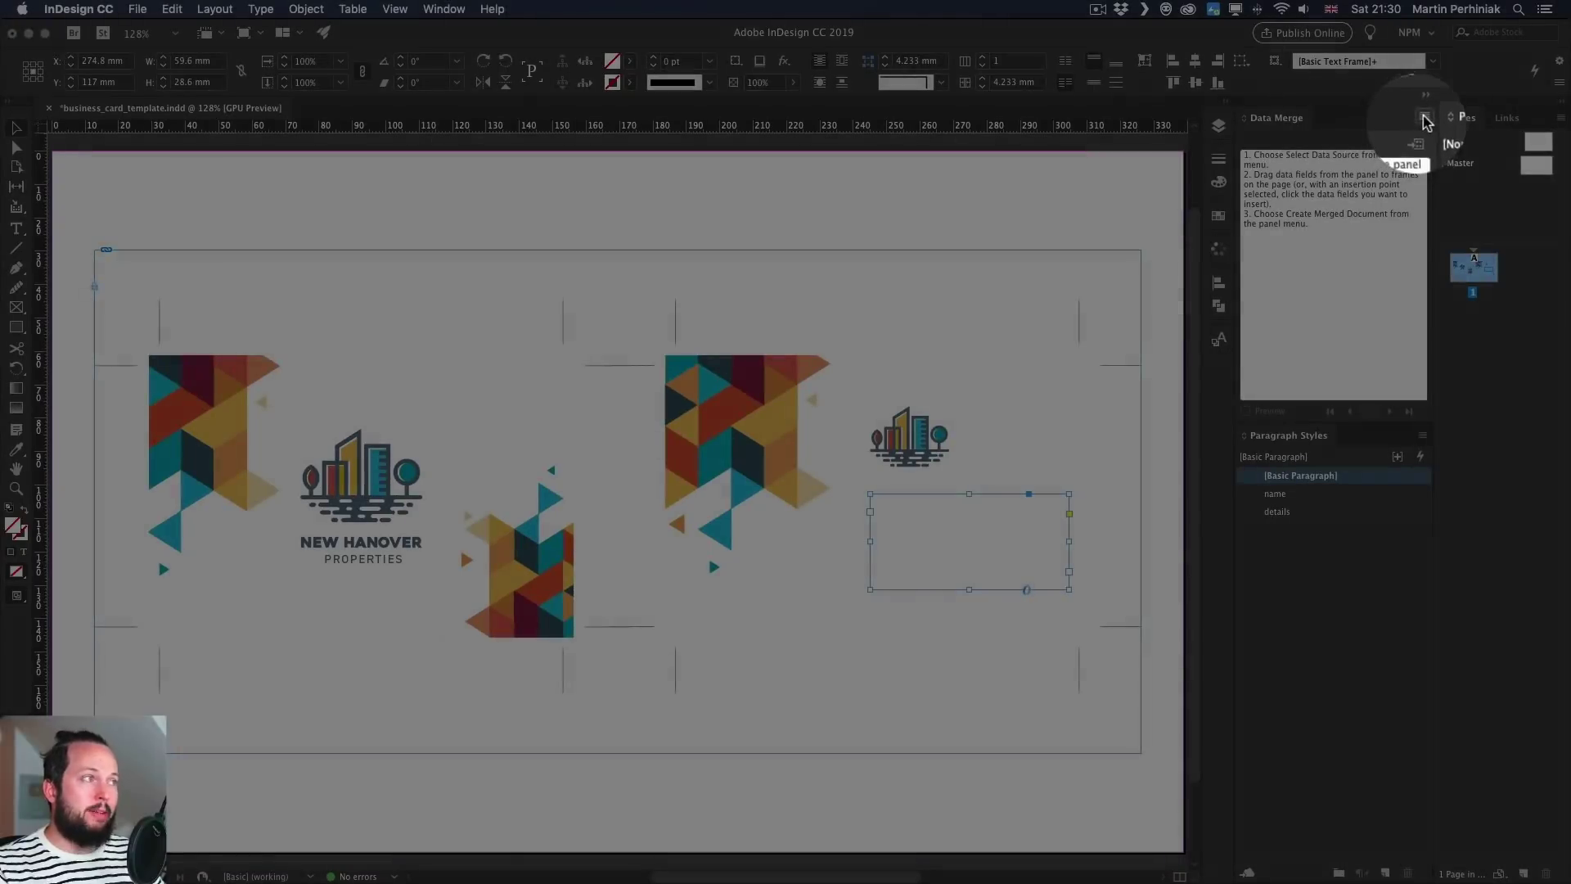
- Load employees.txt as the Data Merge source through Select Data Source
click(1423, 119)
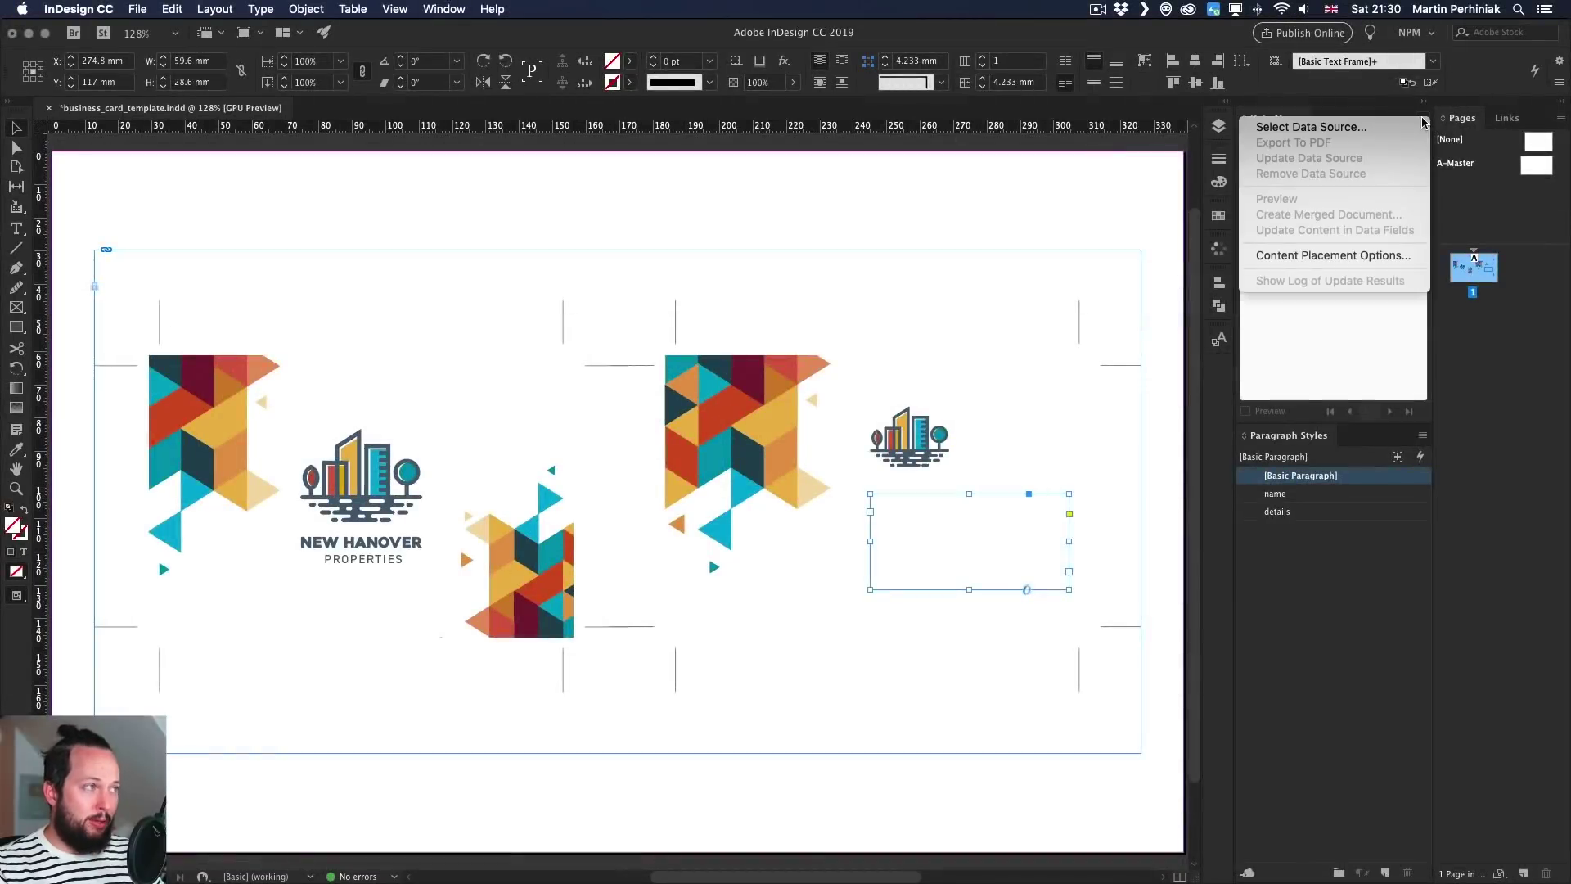
click(1337, 127)
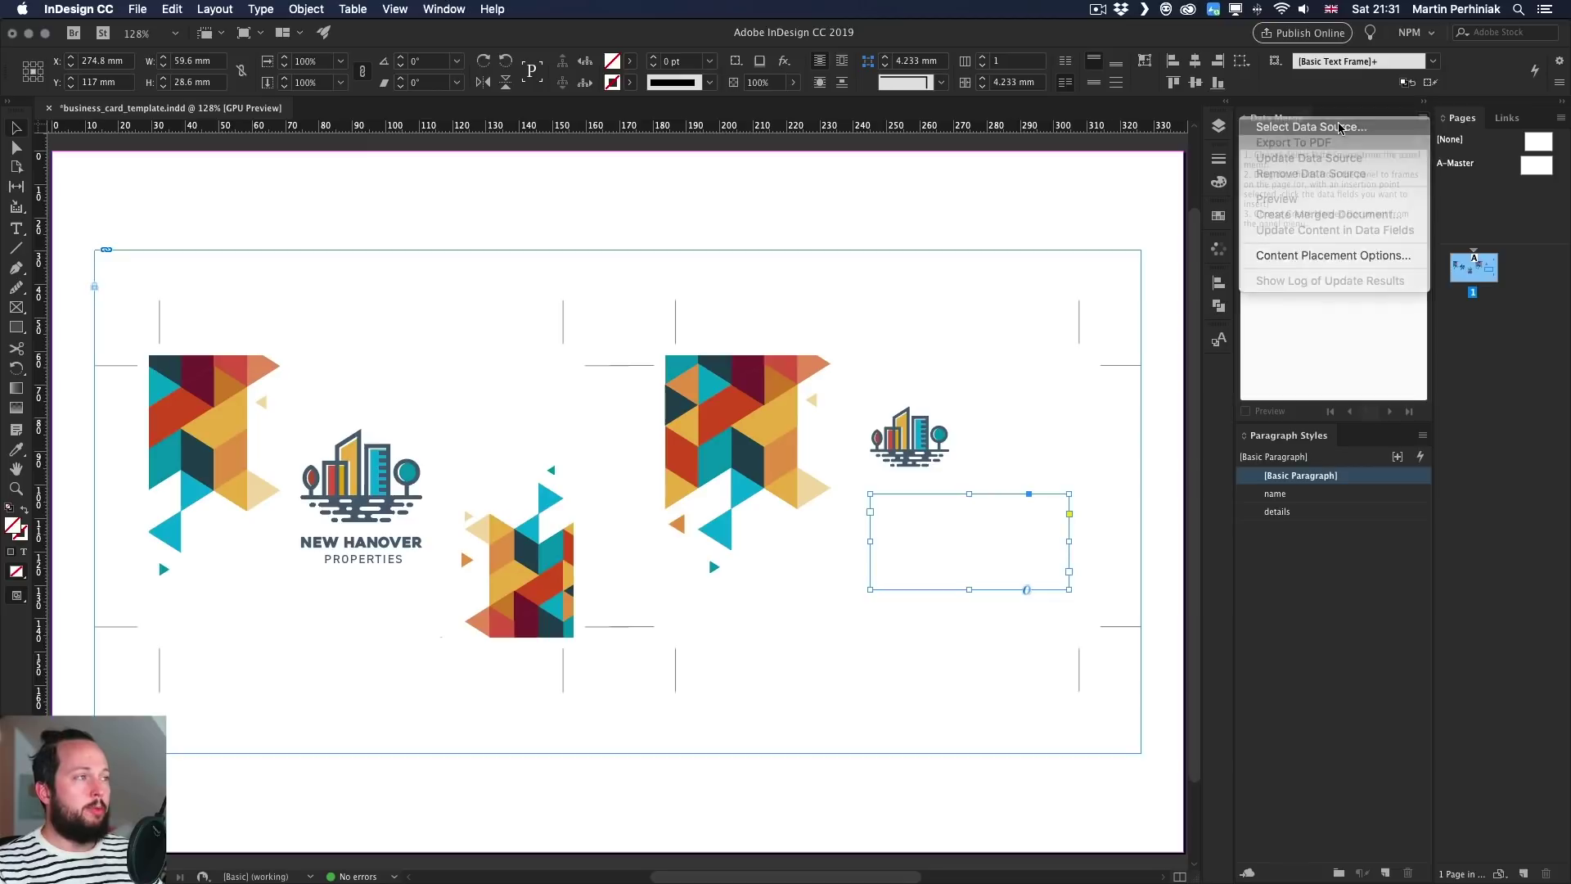
click(662, 280)
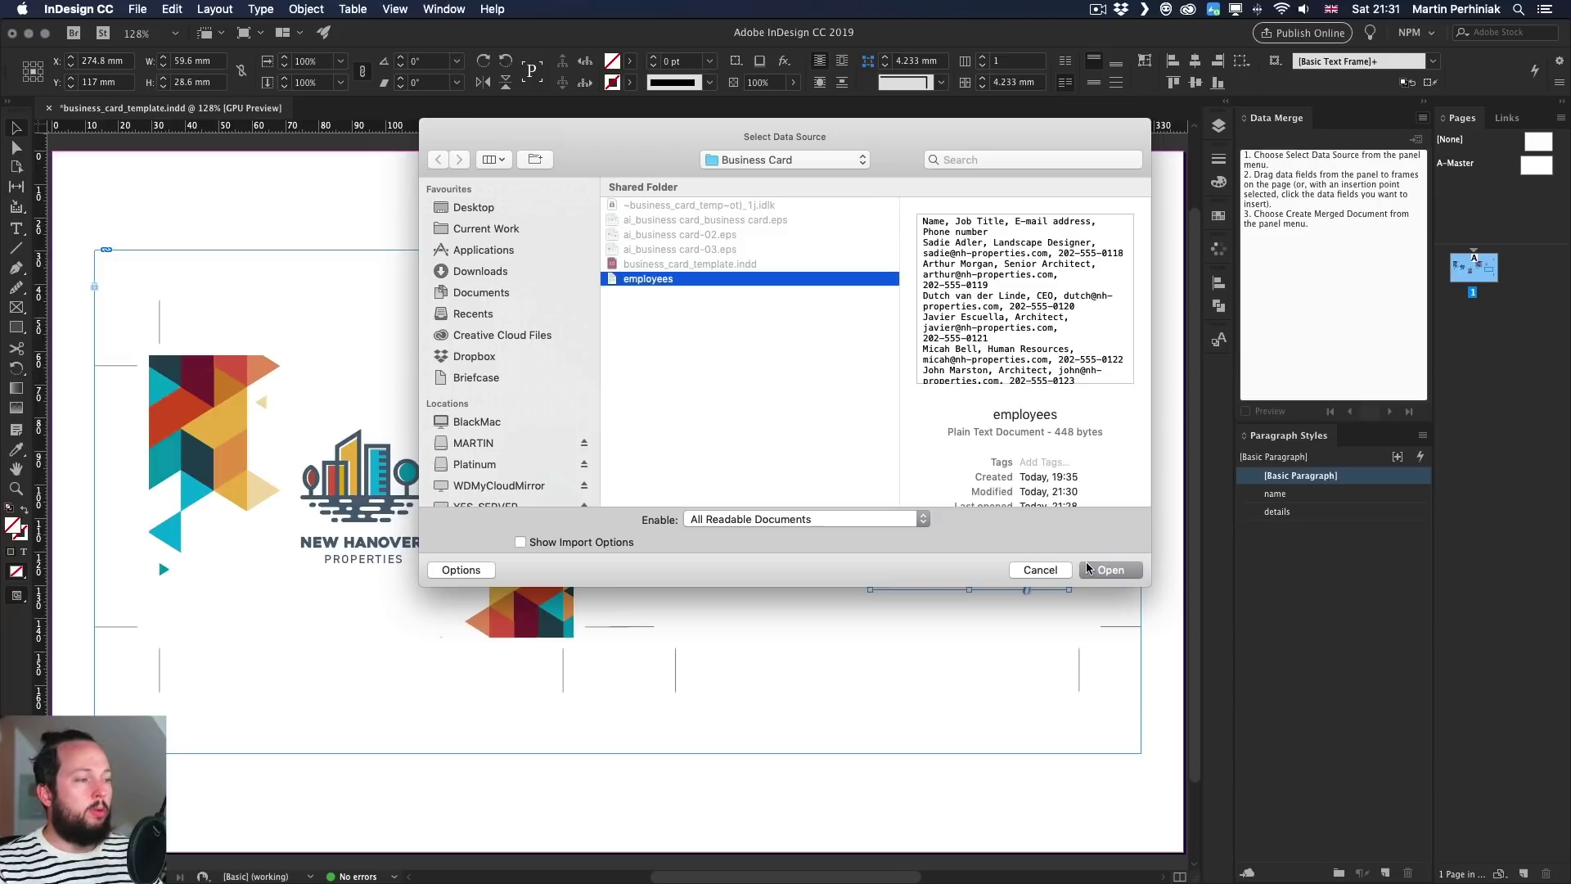
click(1124, 570)
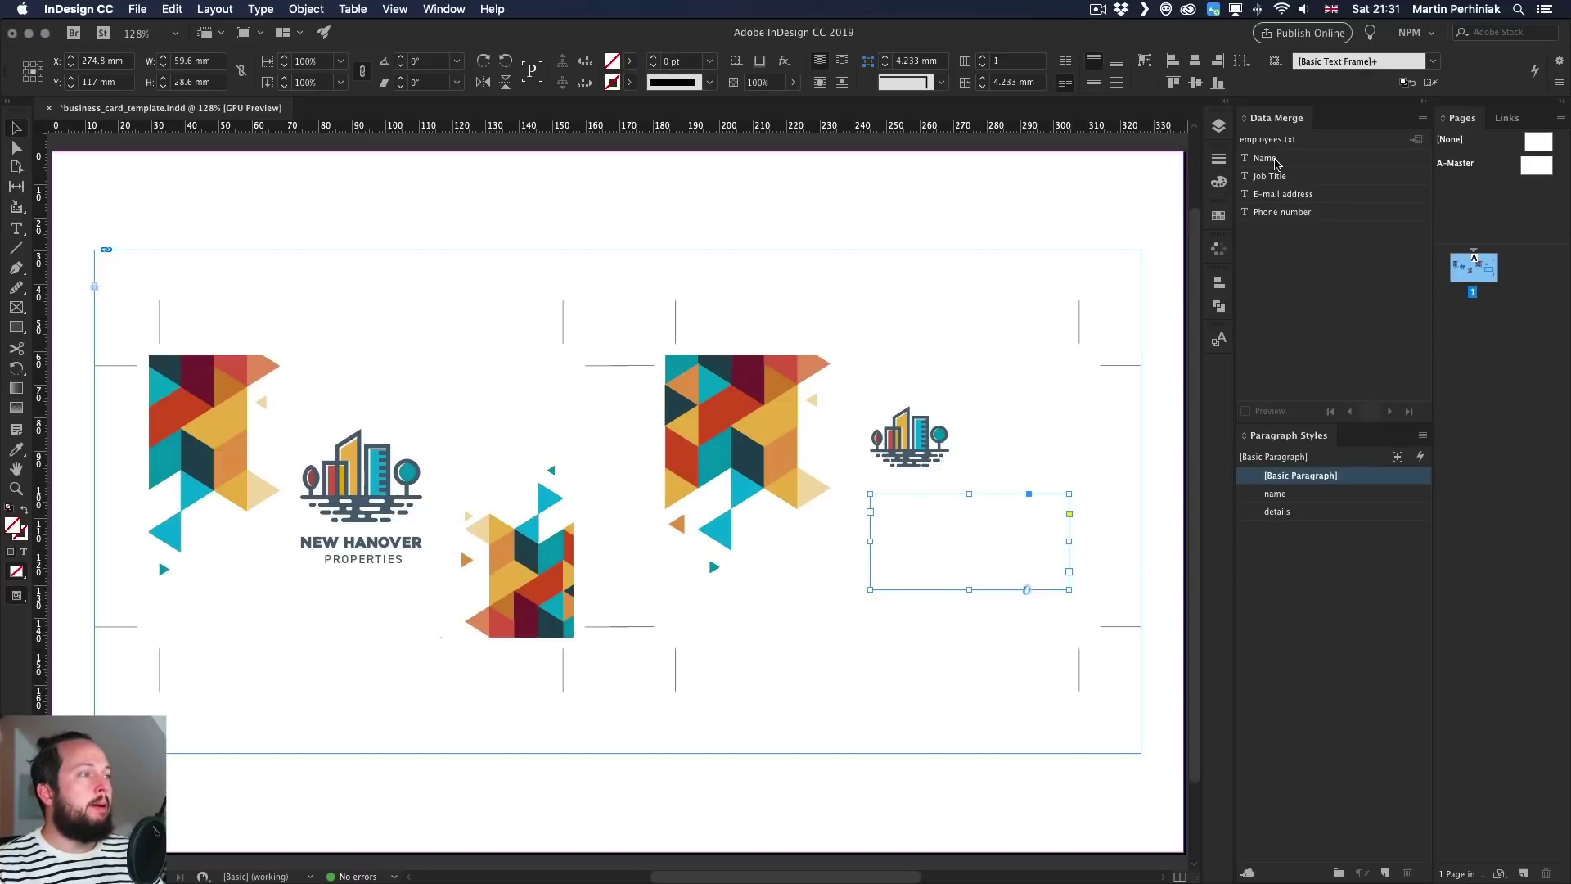
- Place the Name merge field in the text frame, zoom in, and start a new line after it
drag(1274, 159, 942, 517)
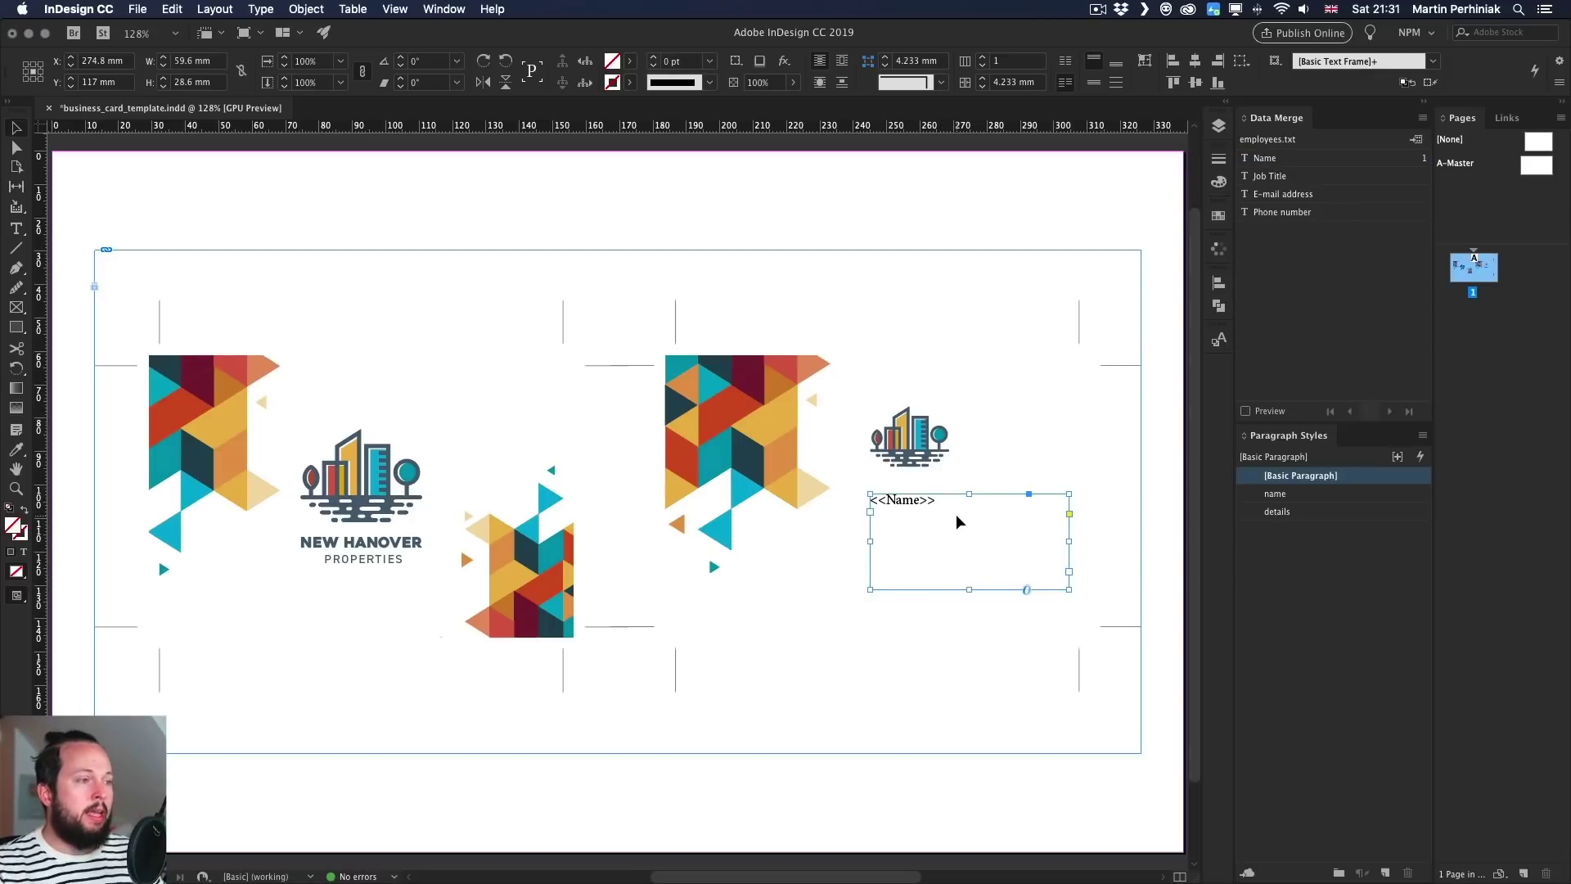
key(super+equal)
key(super+equal)
key(super+equal)
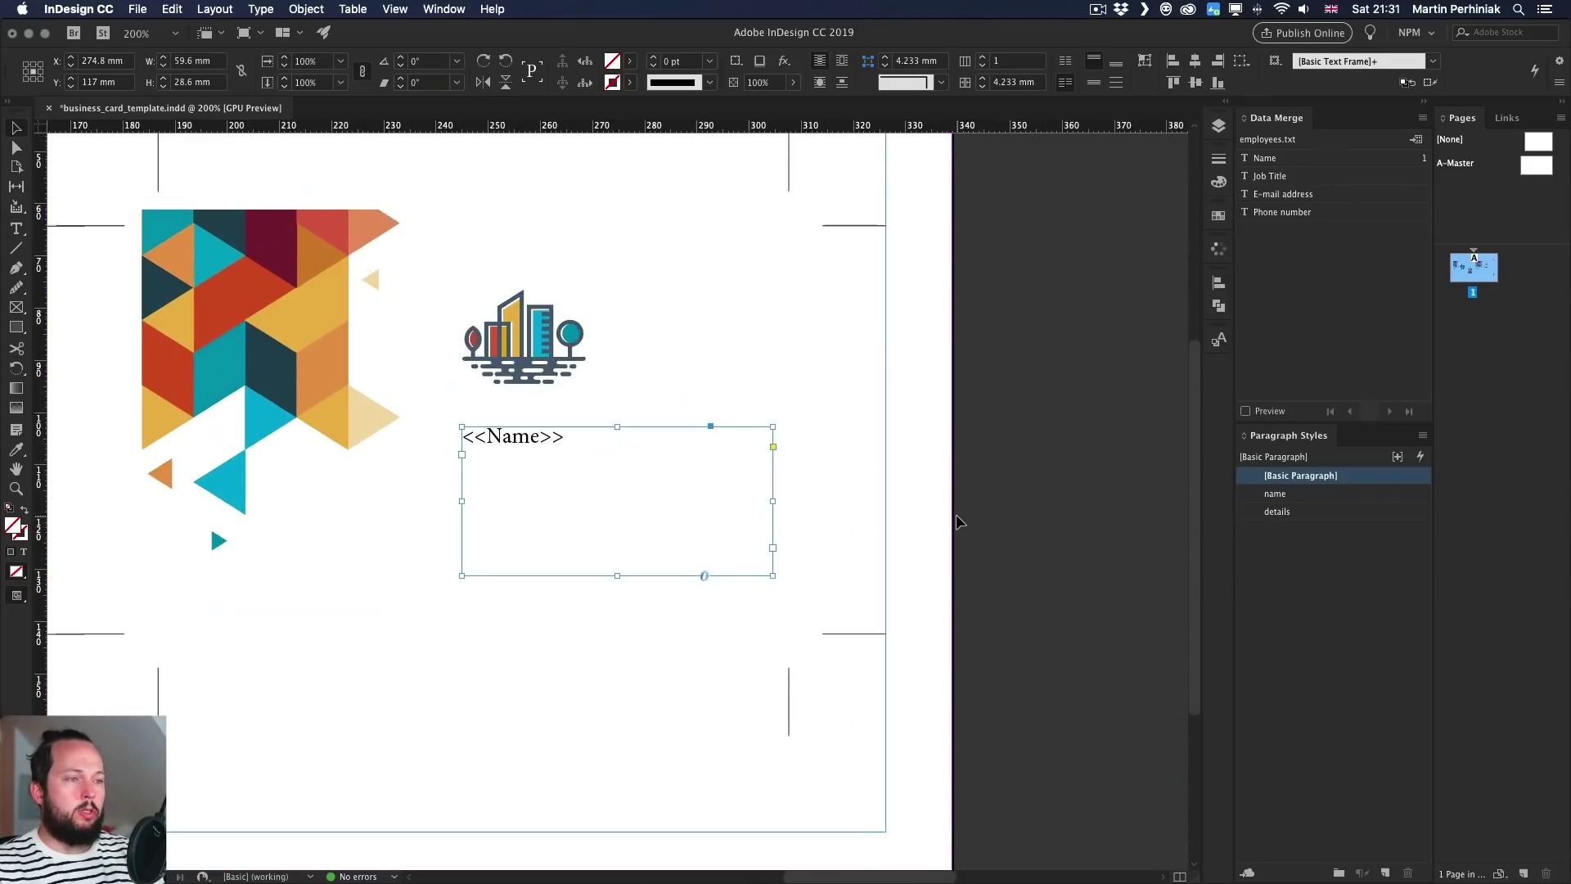
drag(786, 387, 881, 453)
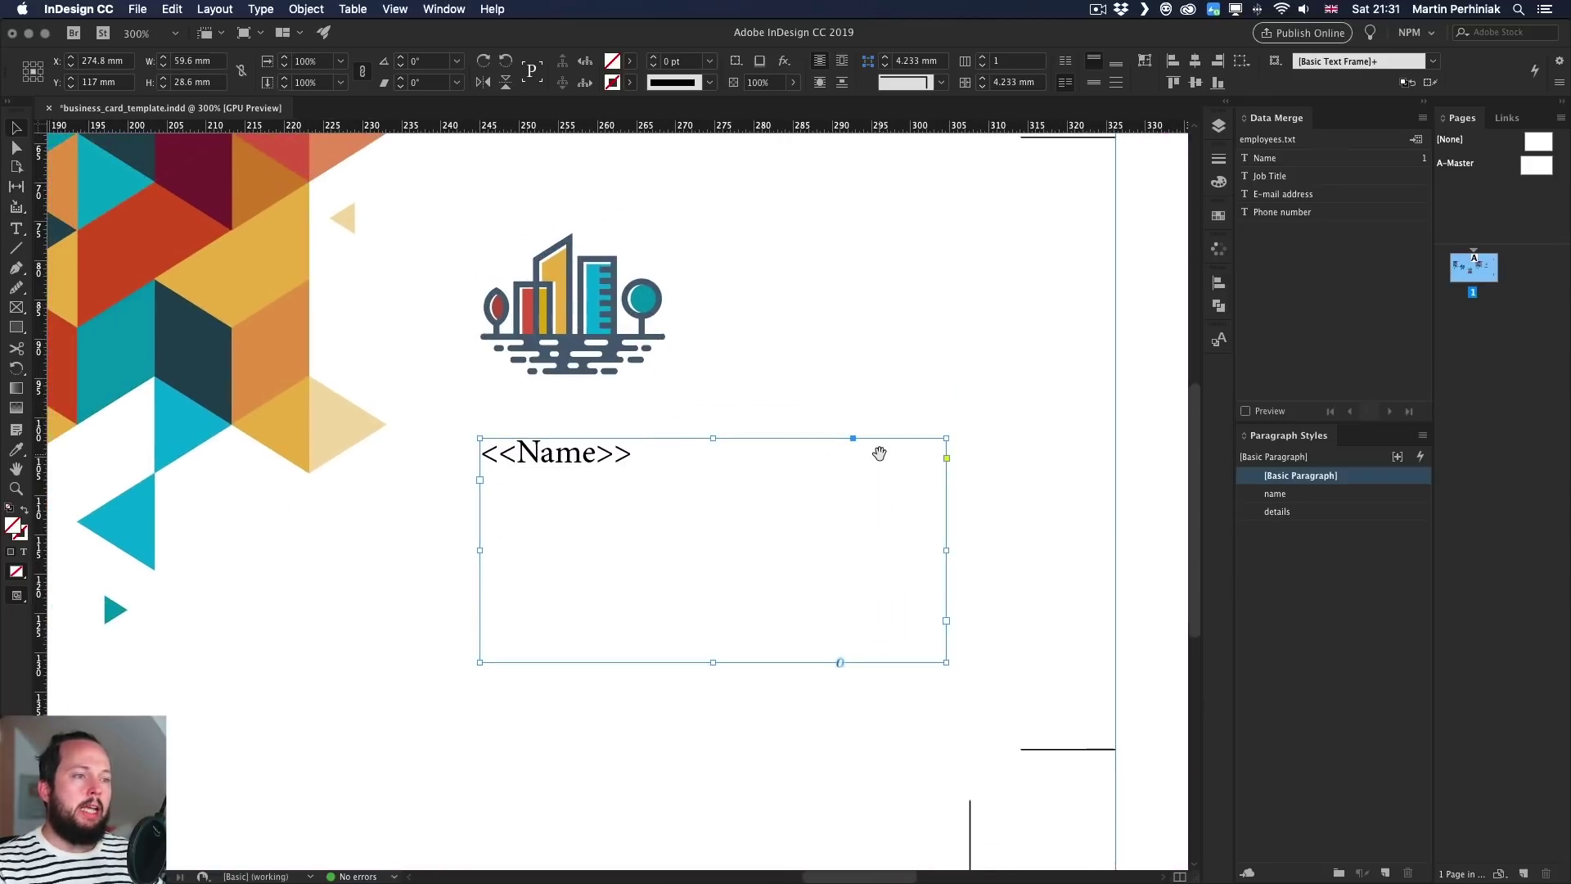
double_click(635, 465)
drag(635, 465, 435, 459)
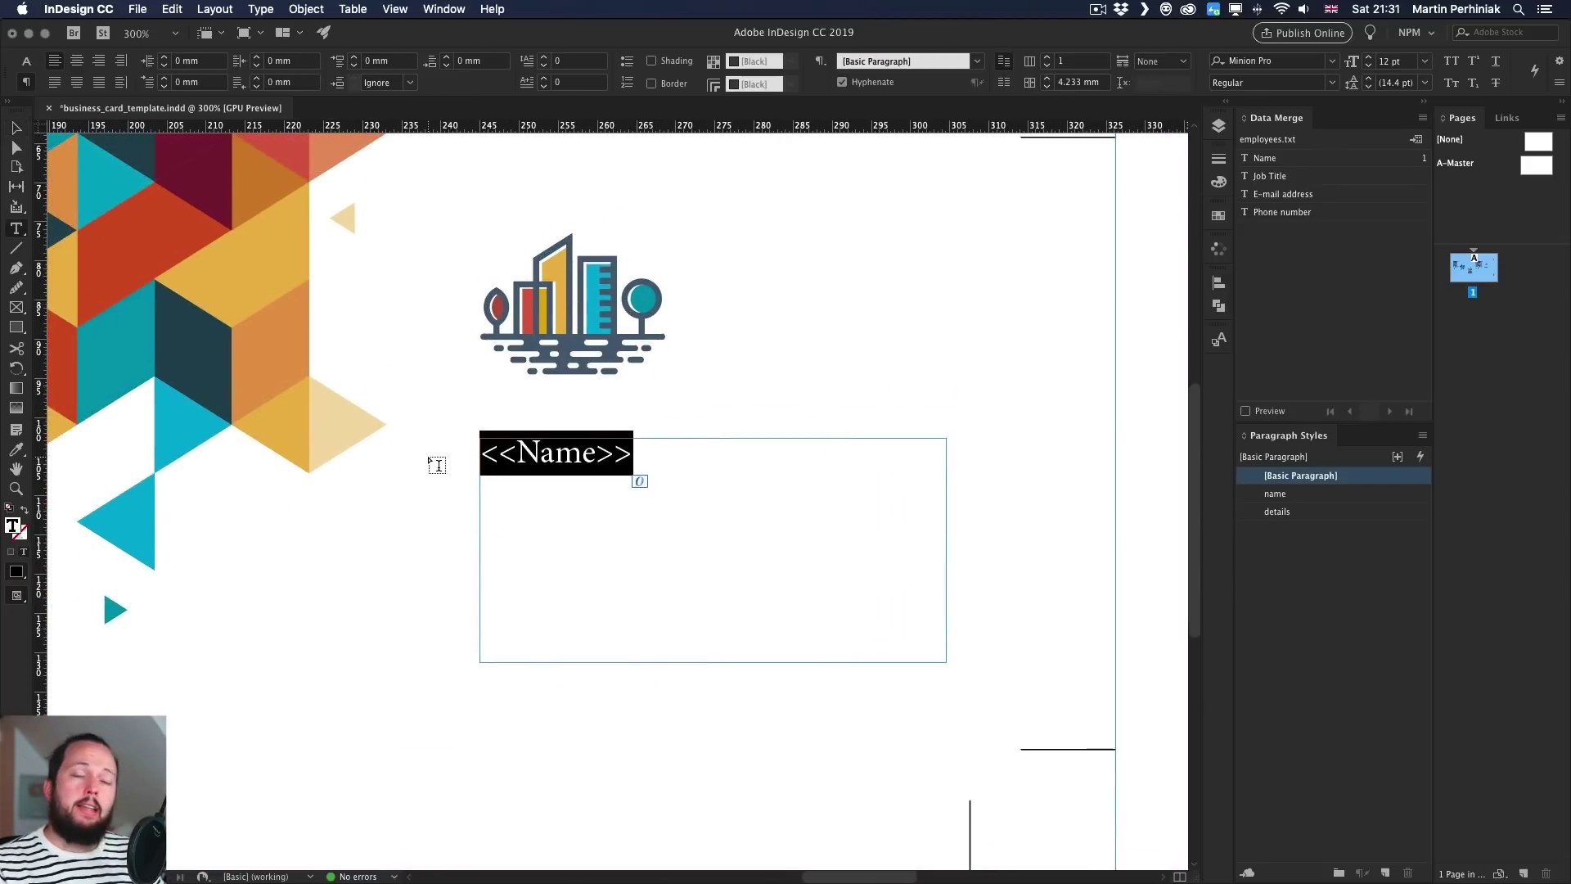
key(Right)
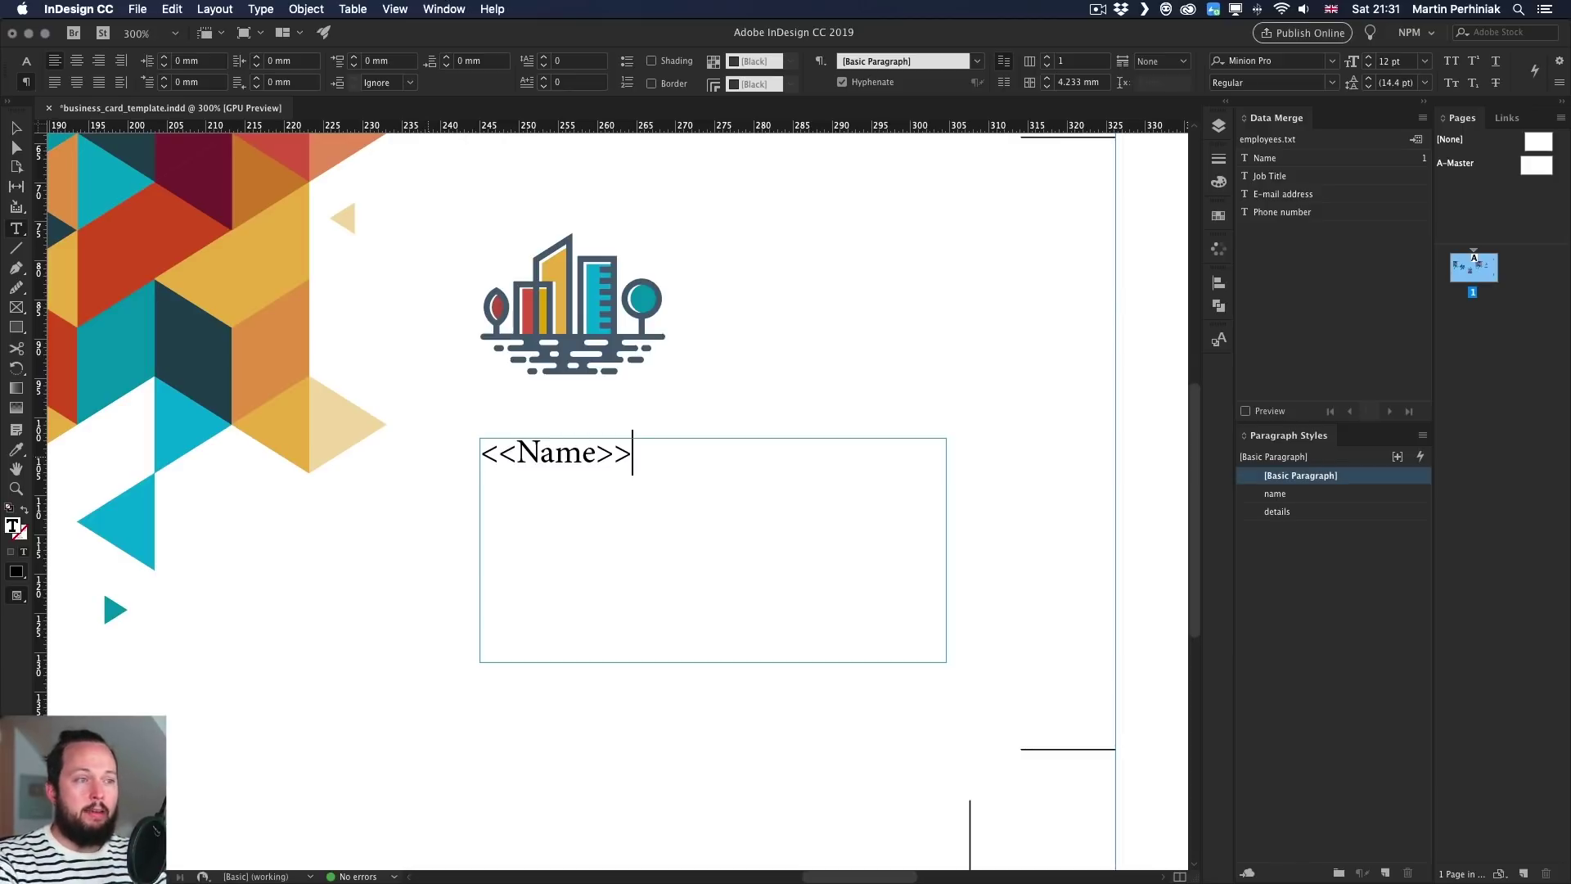
key(Return)
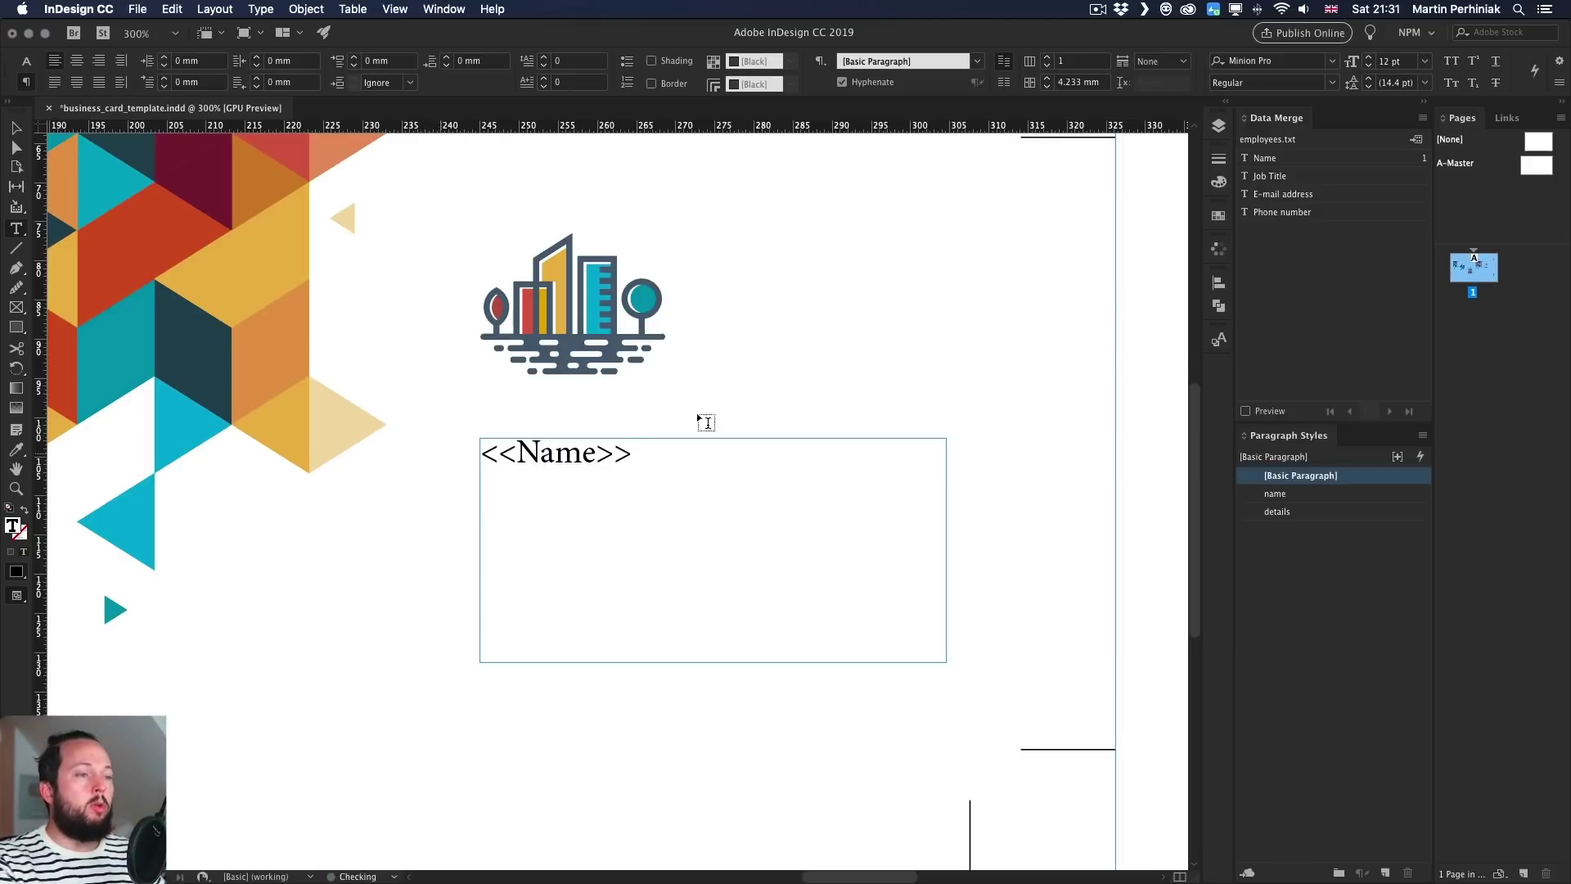
- Add Job Title, E-mail address and Phone number fields on separate lines, then select them
drag(1269, 177, 585, 487)
key(Return)
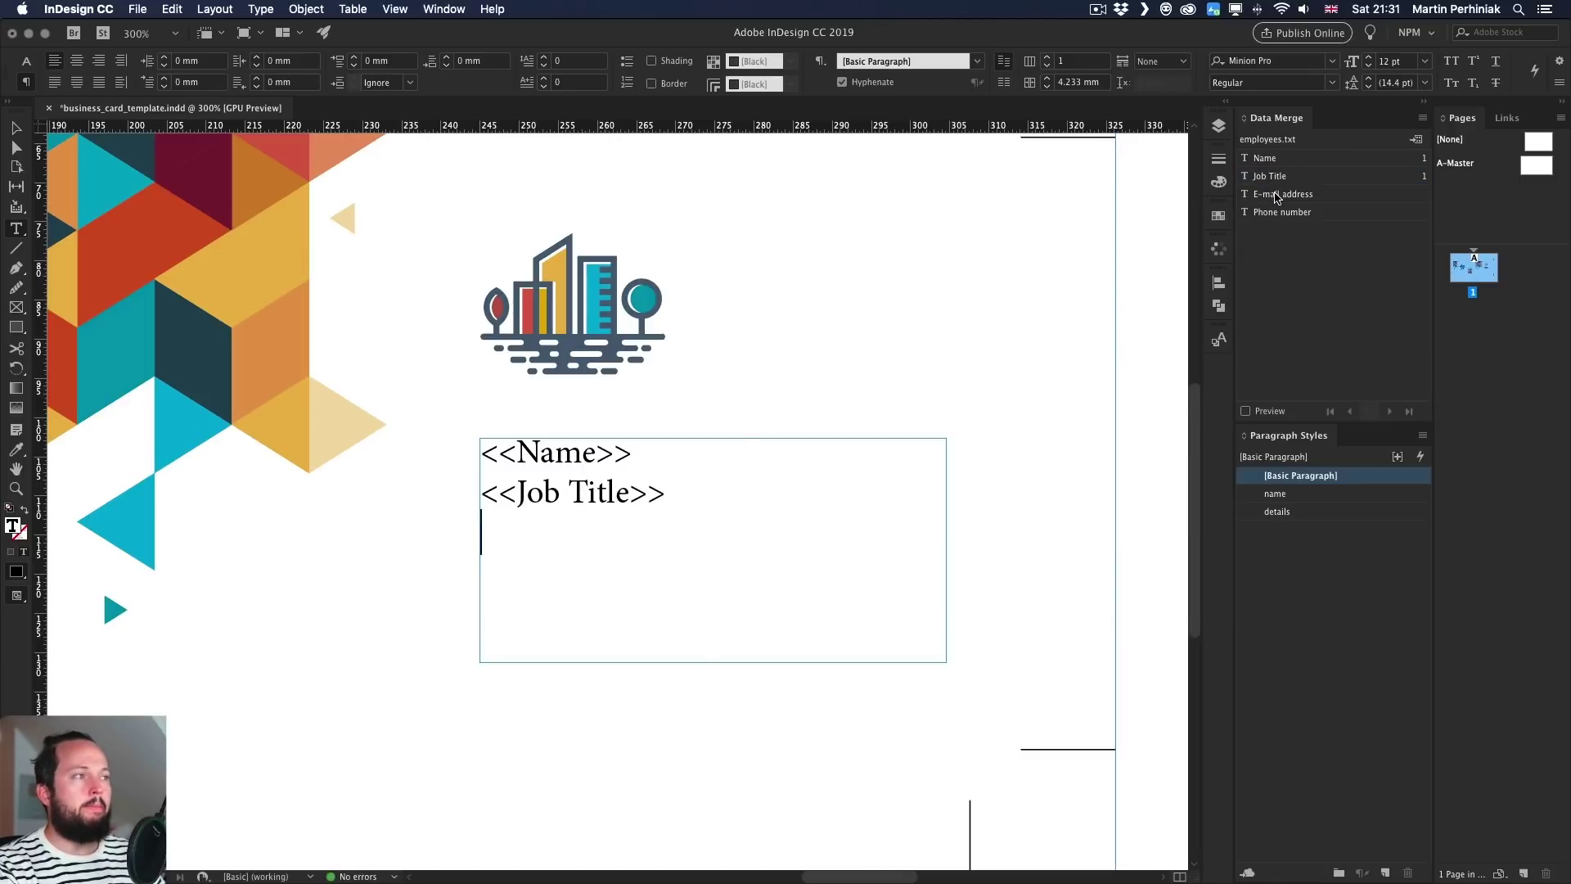
drag(1277, 196, 623, 540)
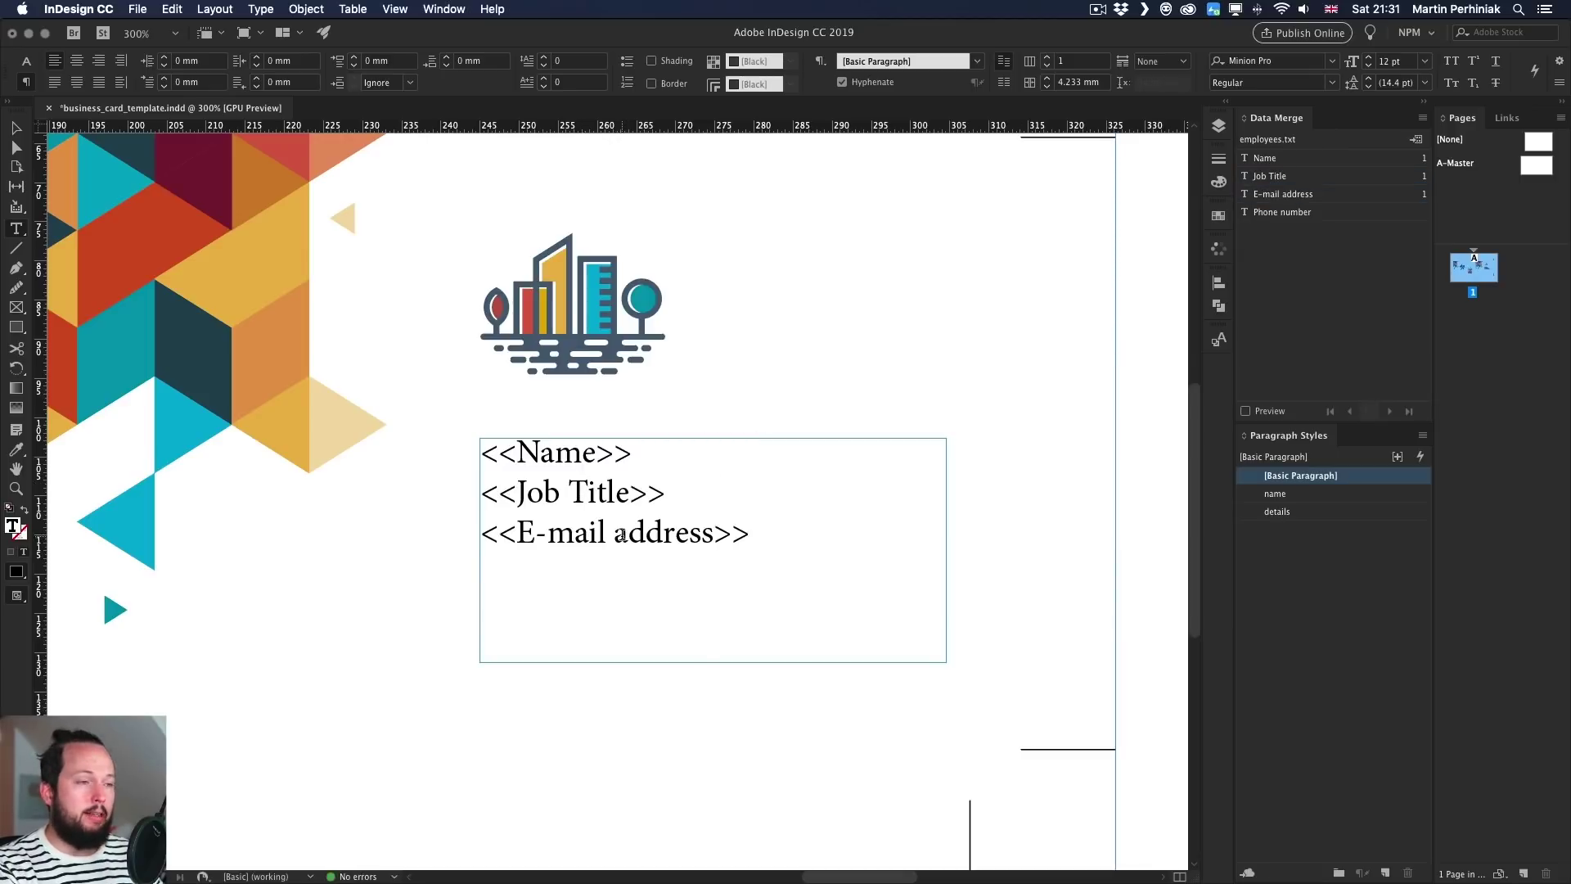
key(Return)
drag(1278, 213, 564, 595)
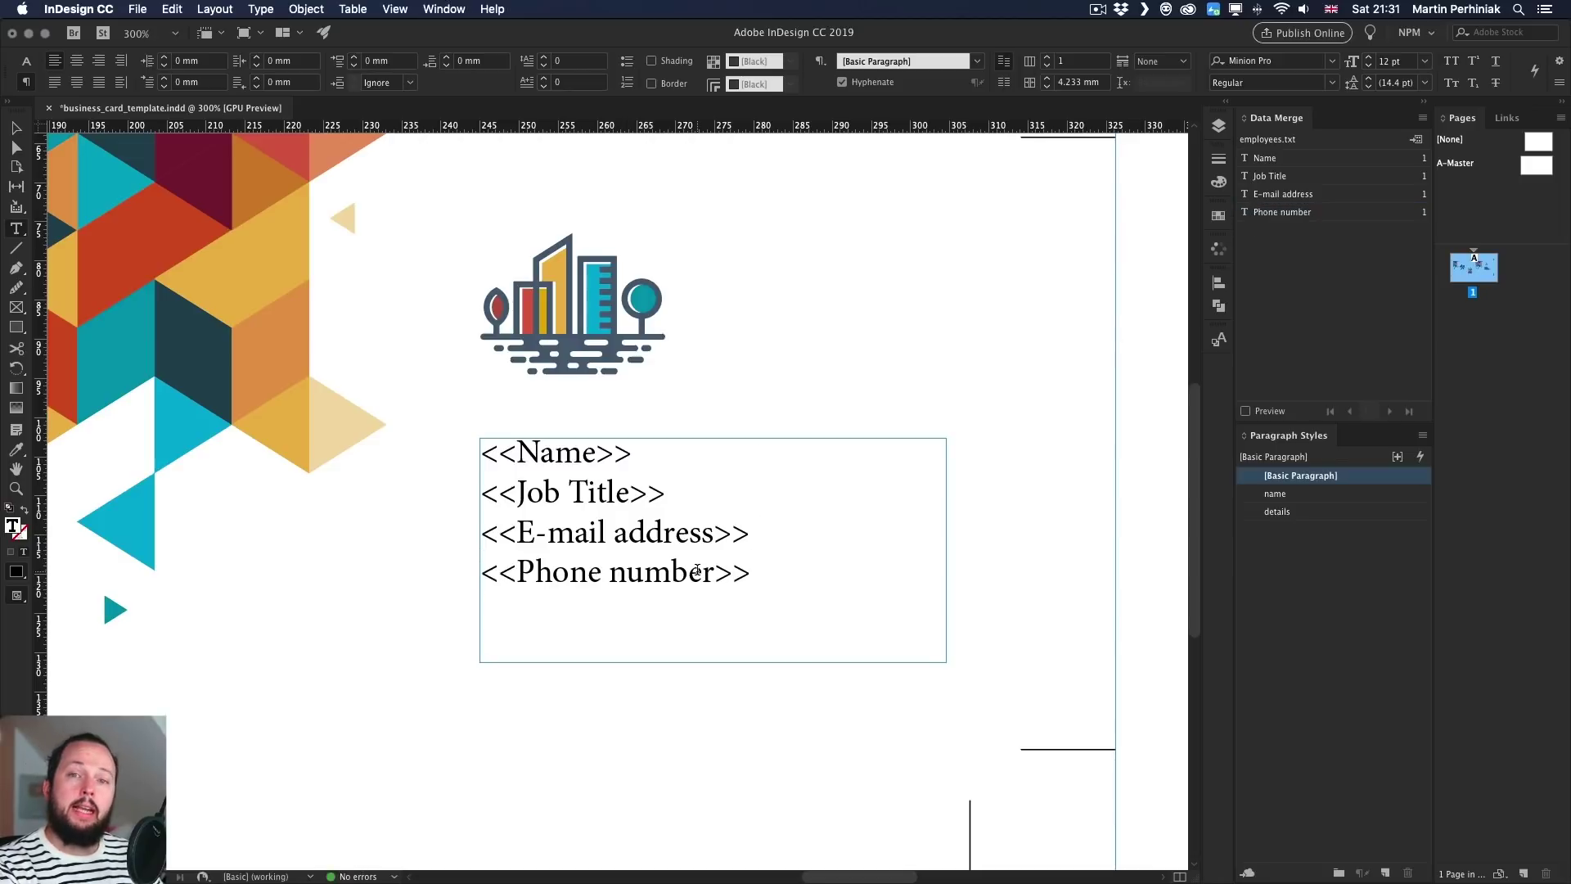
drag(752, 571, 478, 497)
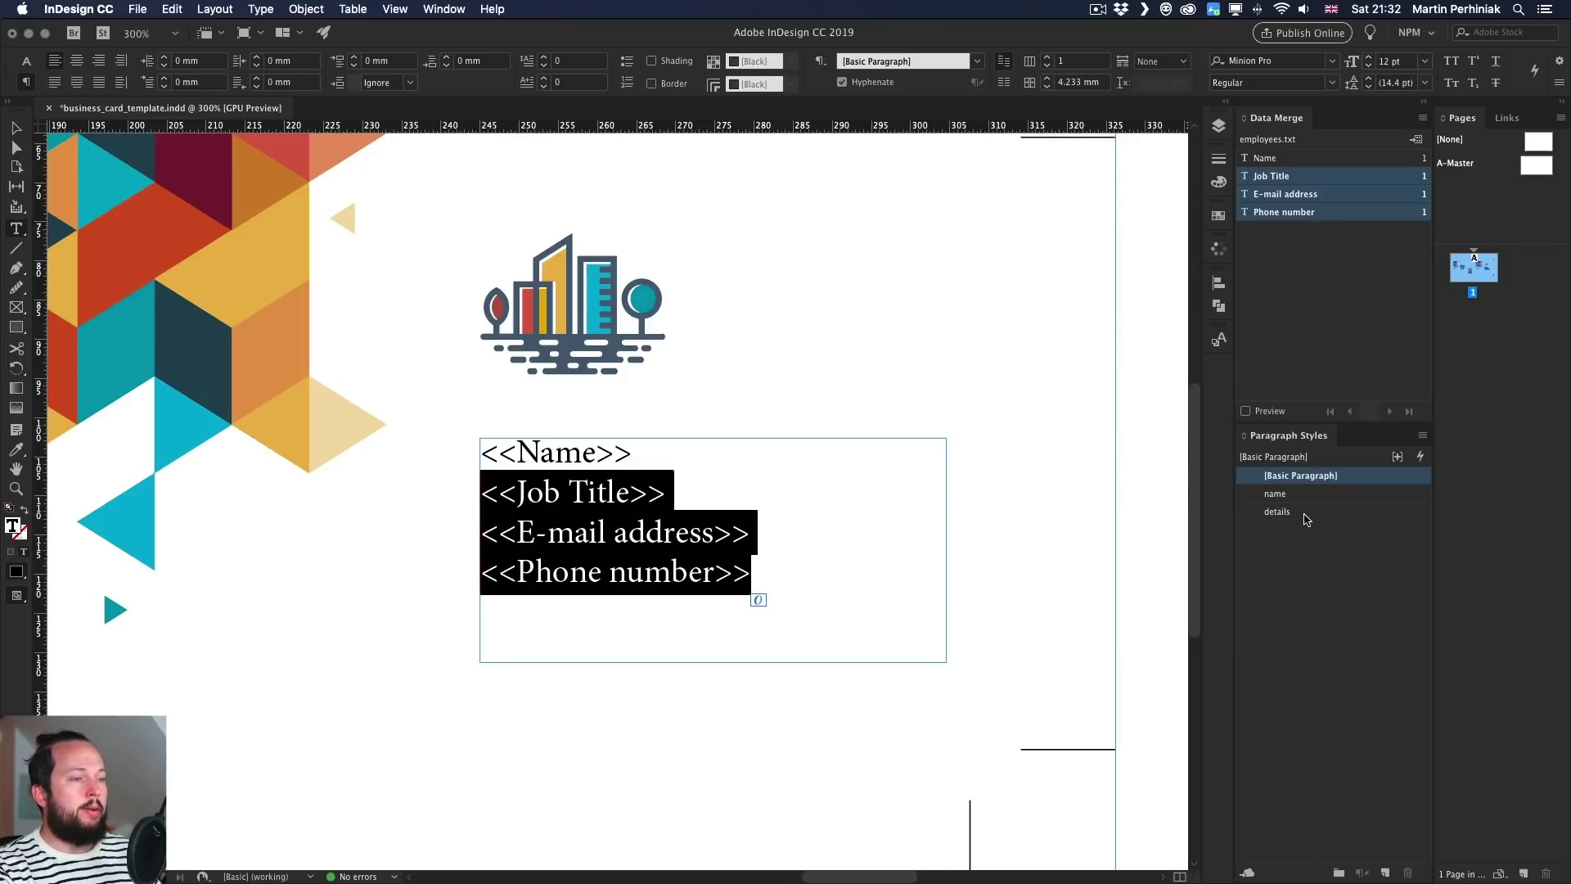
- Style the title, e-mail and phone lines 'details' and the <<Name>> line 'name', then fit the page
click(1307, 517)
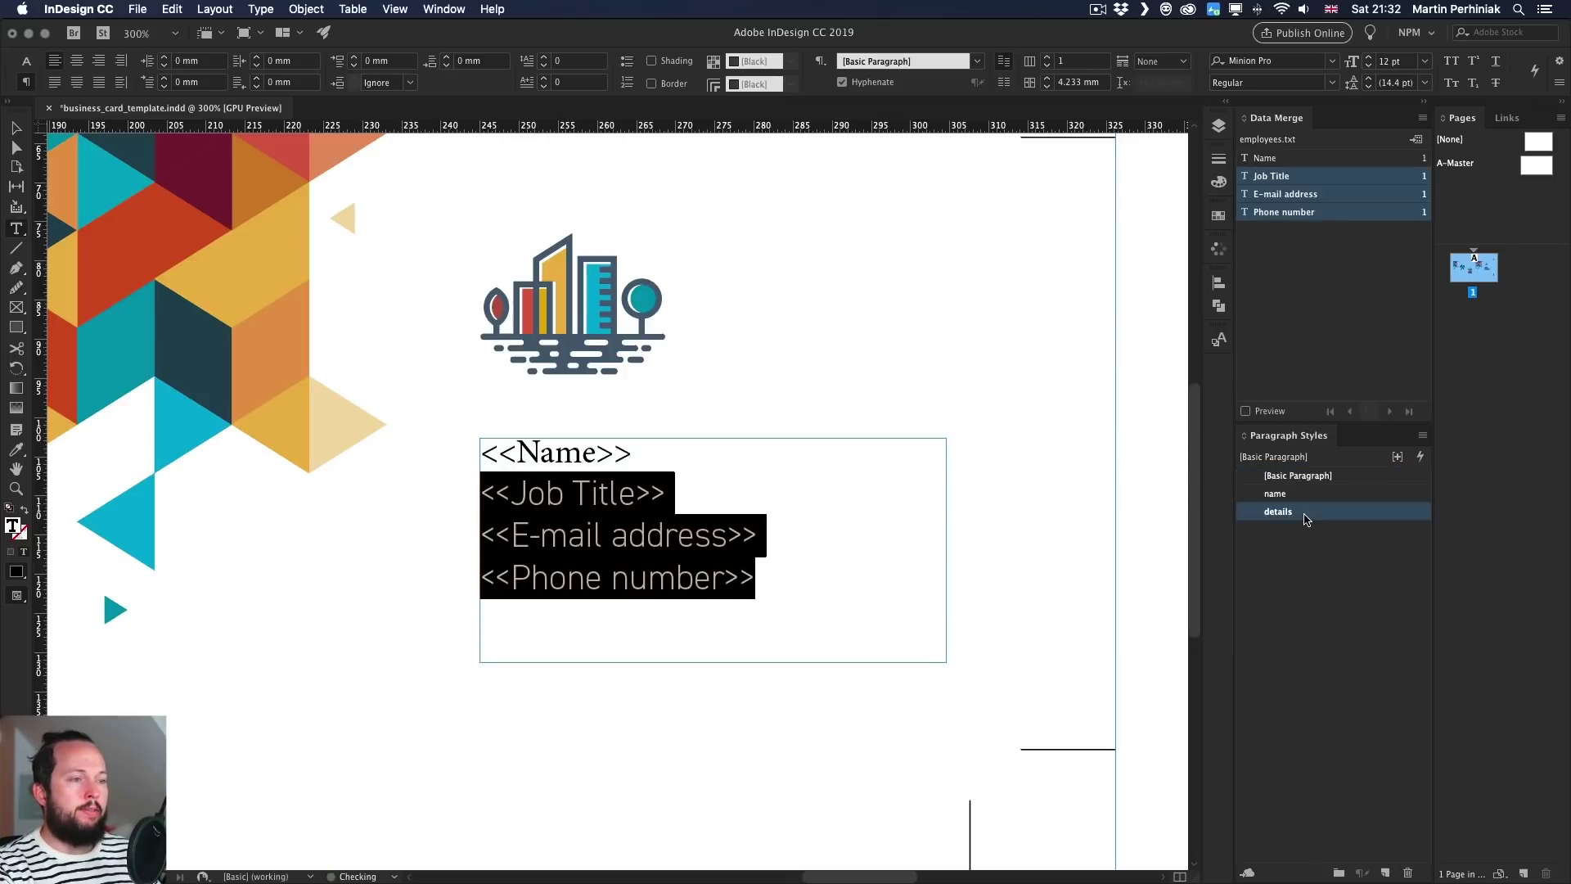
double_click(693, 537)
drag(633, 459, 480, 455)
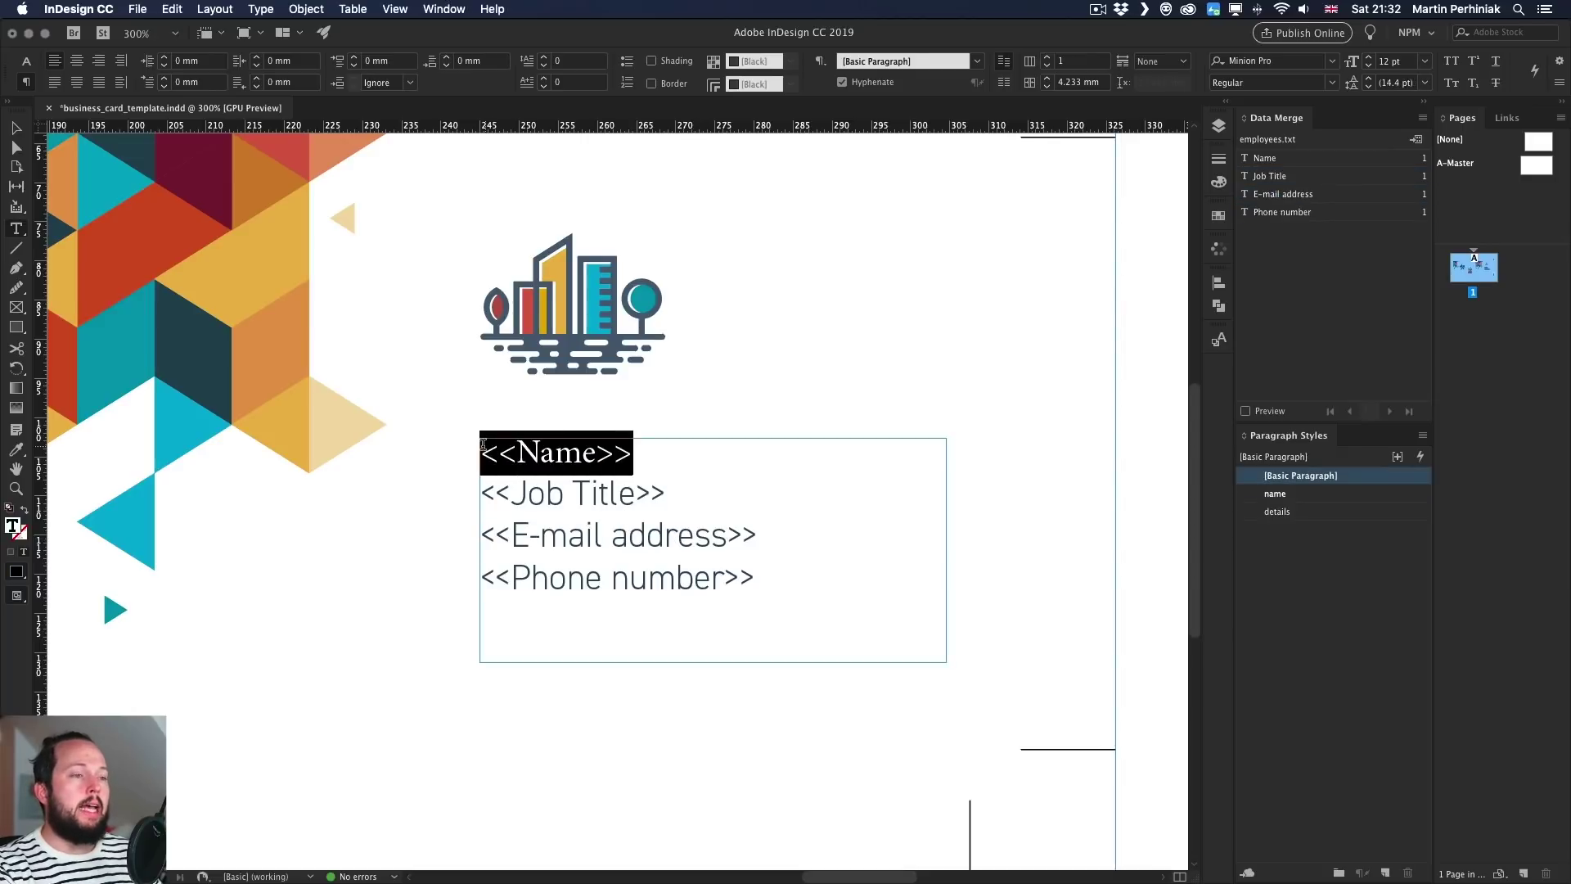
click(1279, 496)
click(700, 491)
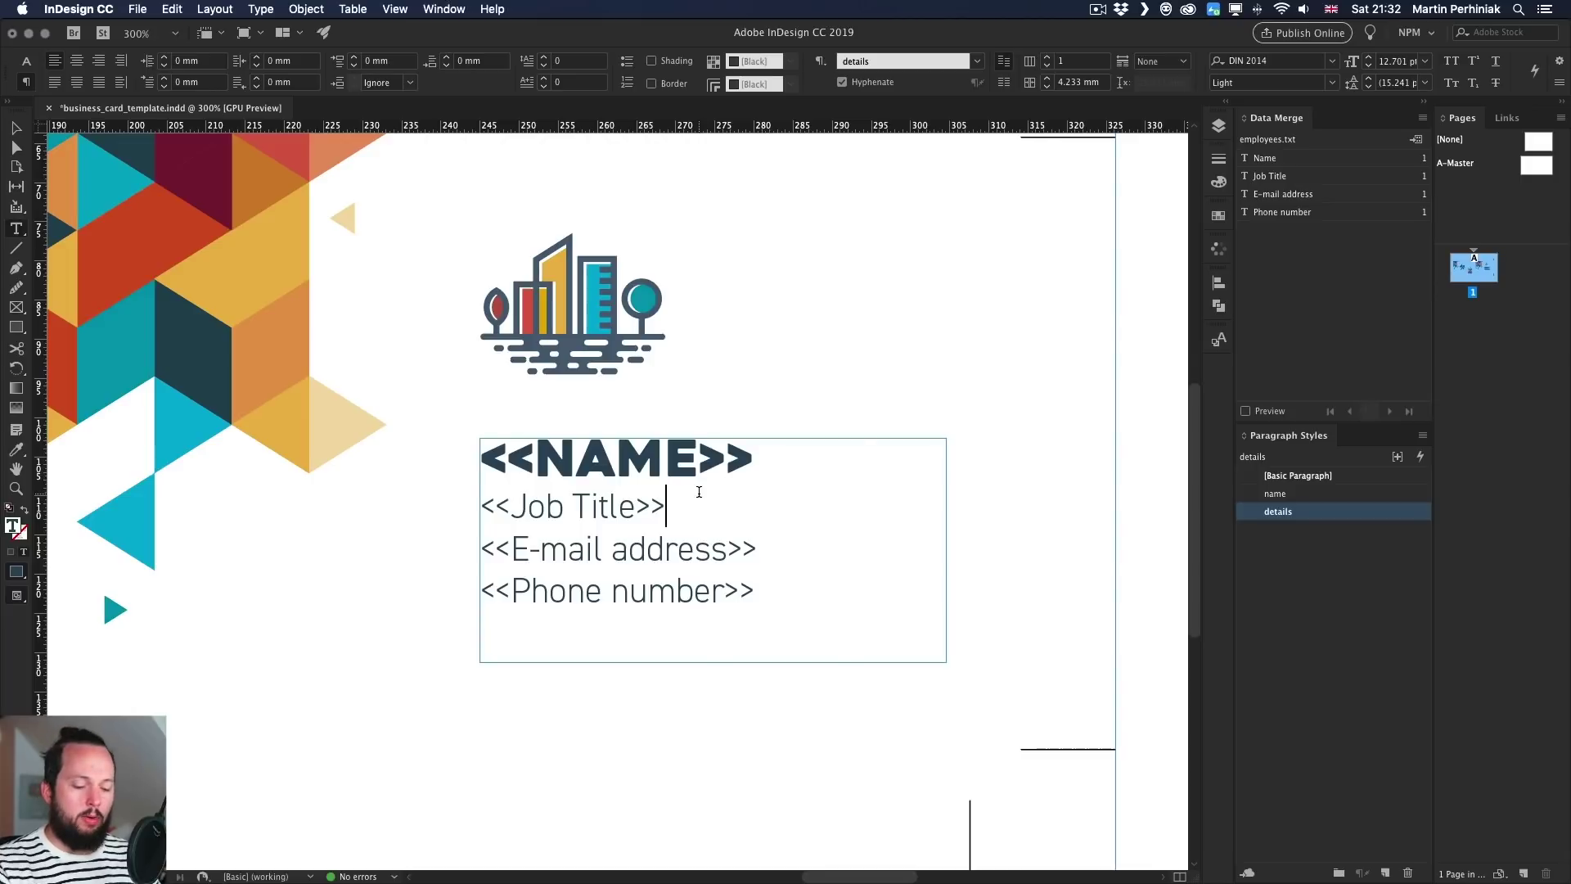
key(Escape)
click(874, 378)
key(super+0)
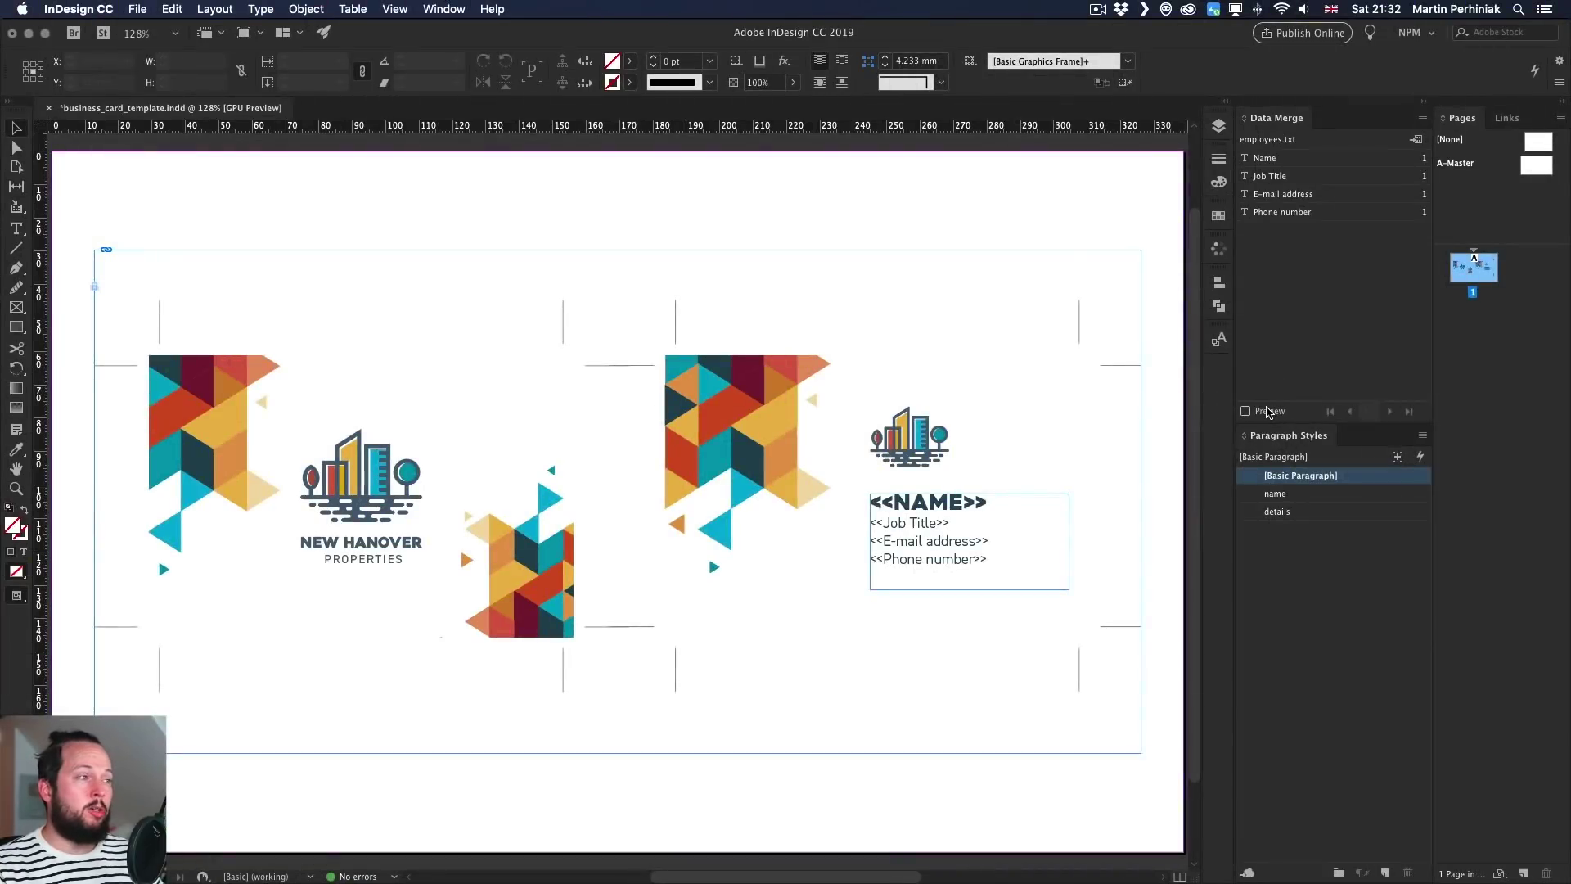
- Turn on the Data Merge preview, zoom in, and compare it with the first record in TextEdit
click(1266, 411)
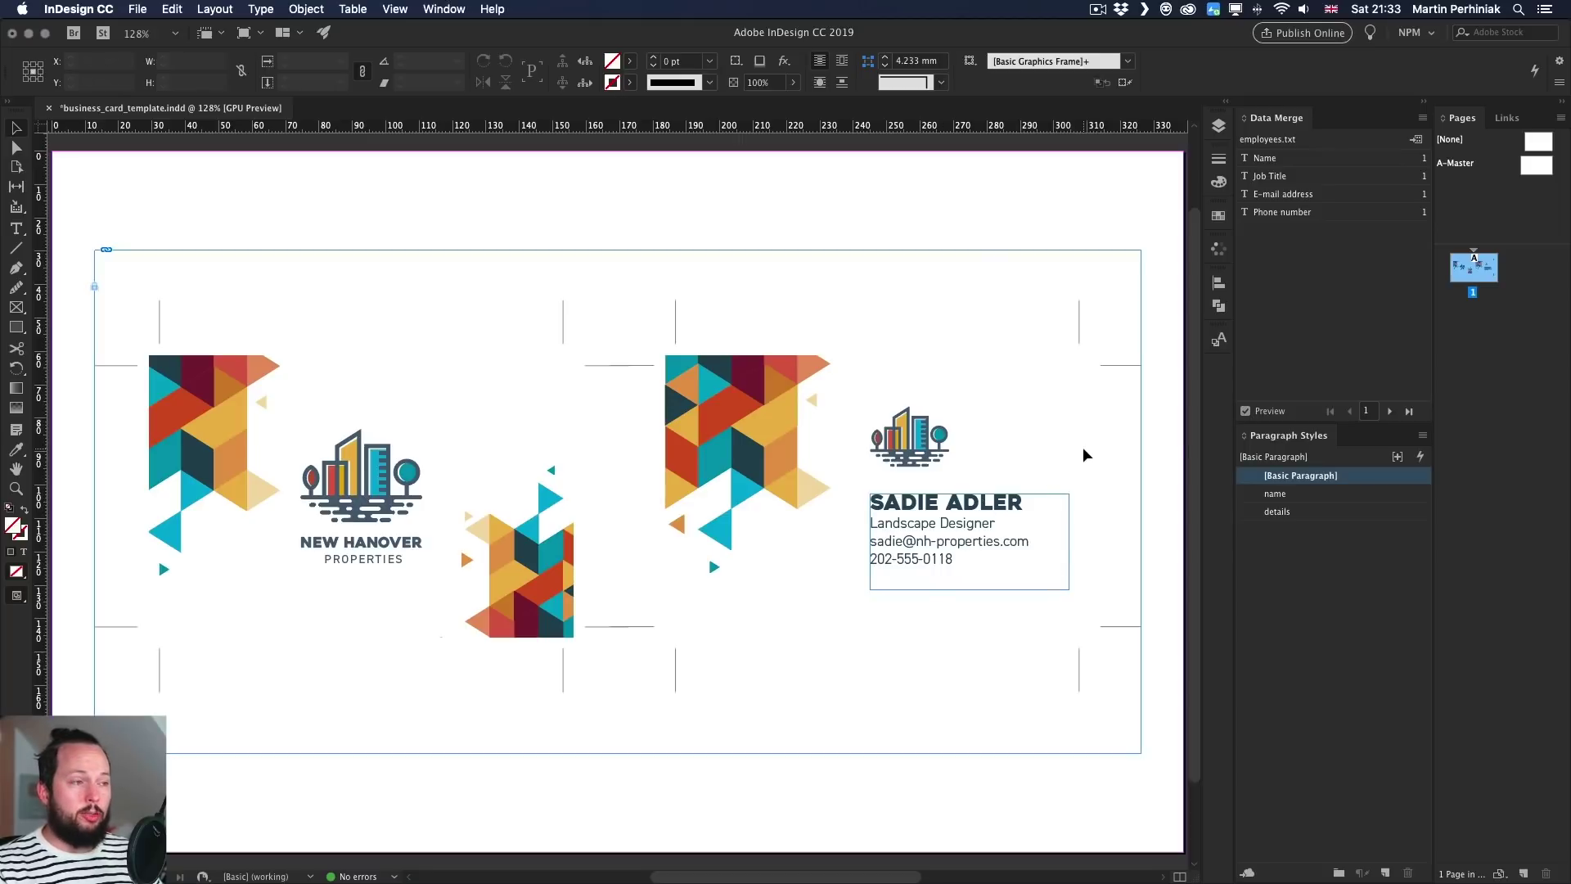
key(super+equal)
key(super+equal)
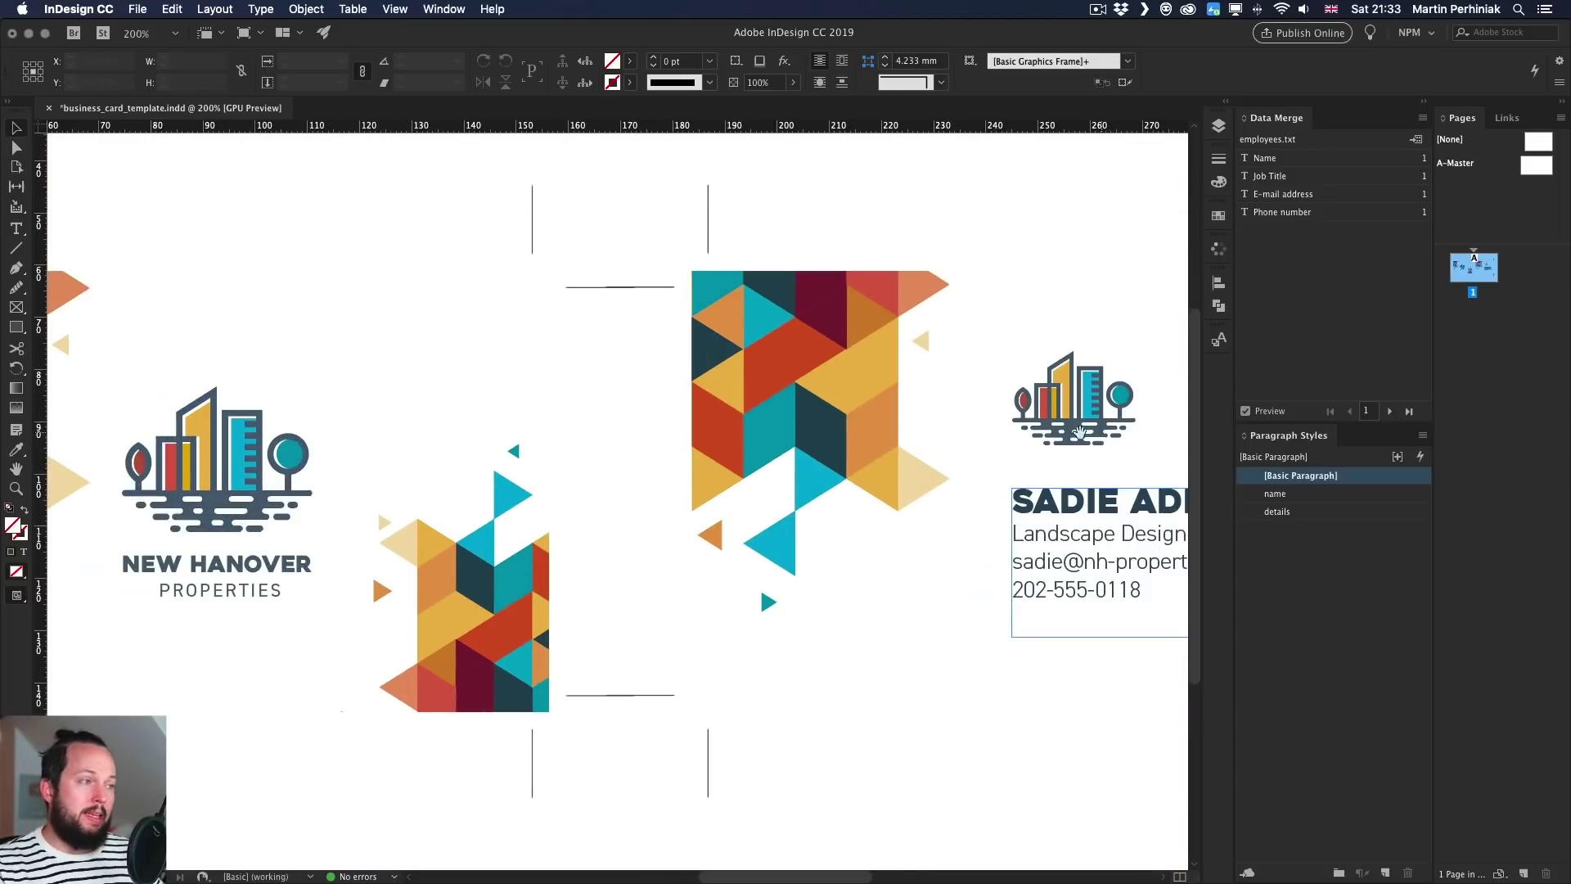
drag(1082, 446, 733, 432)
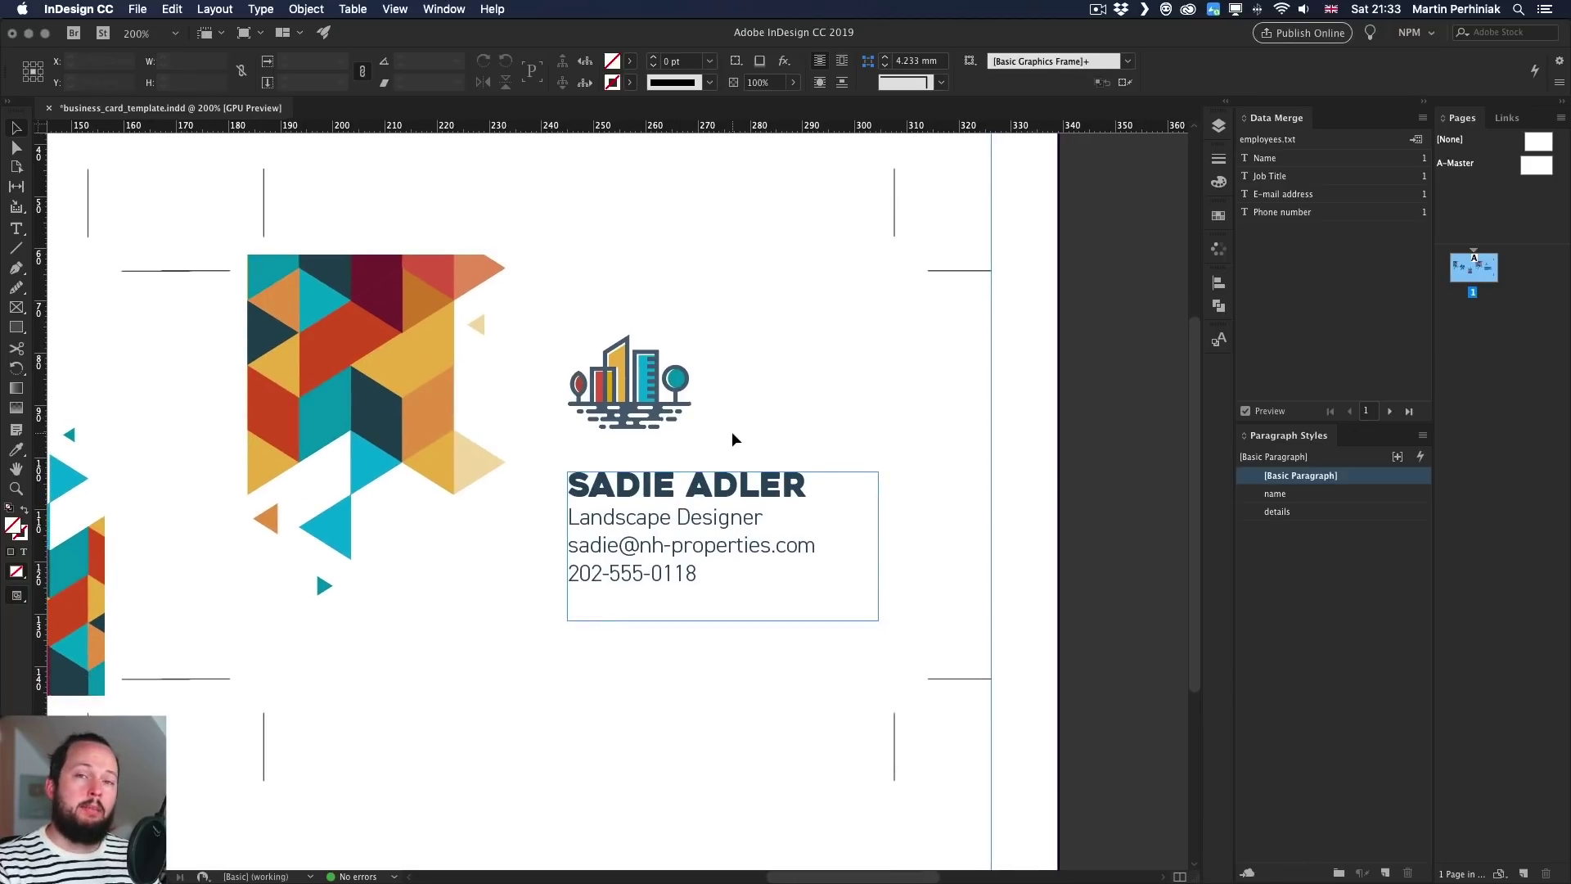
key(super+Tab)
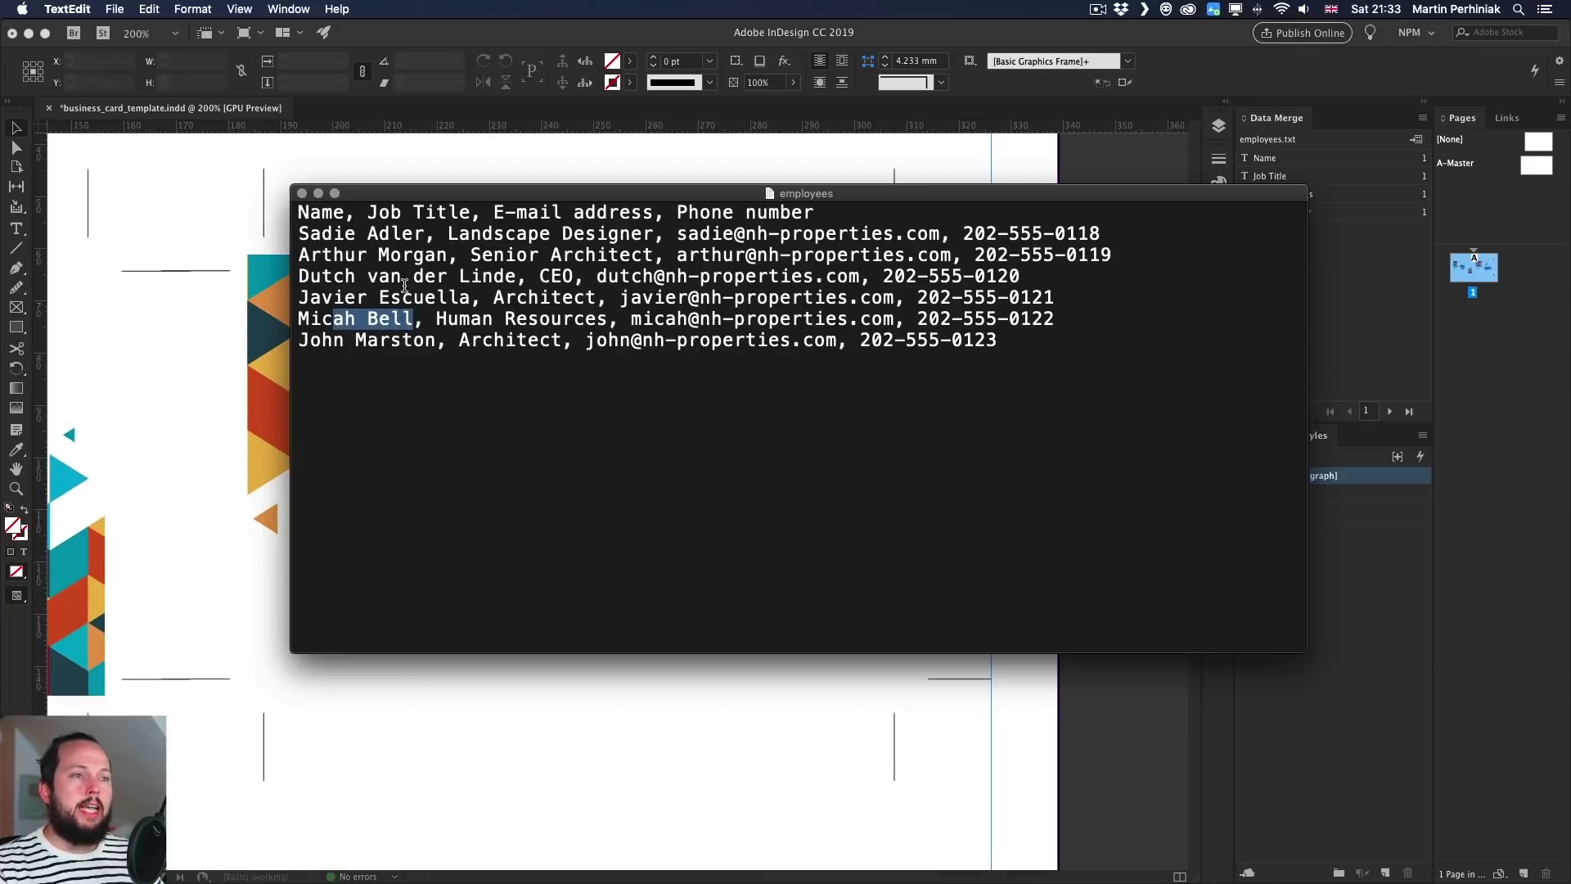
drag(298, 234, 871, 236)
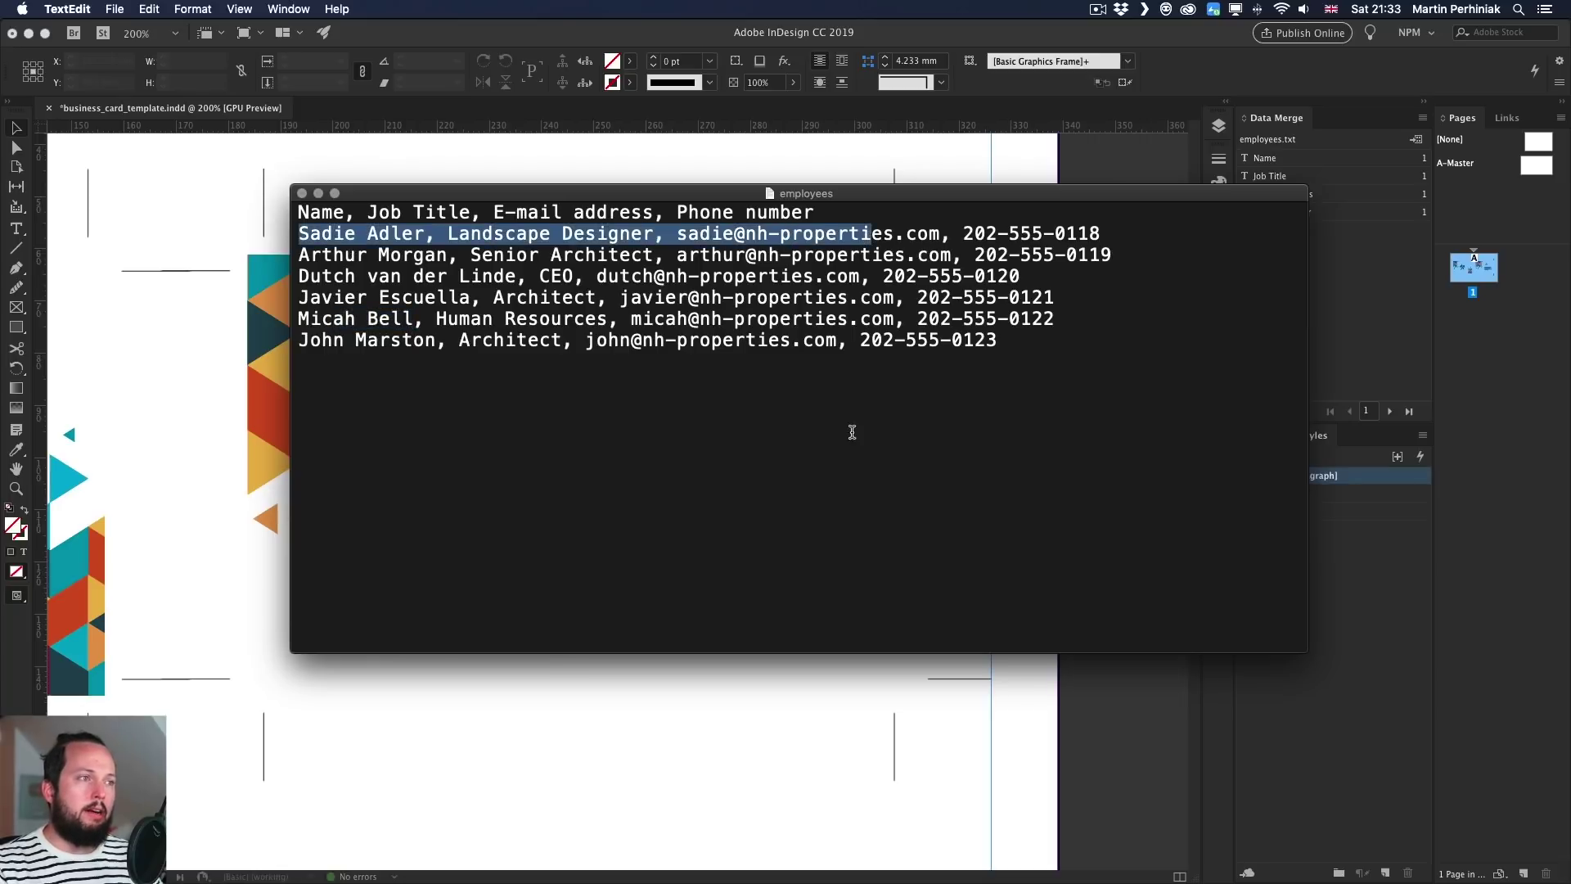
click(793, 772)
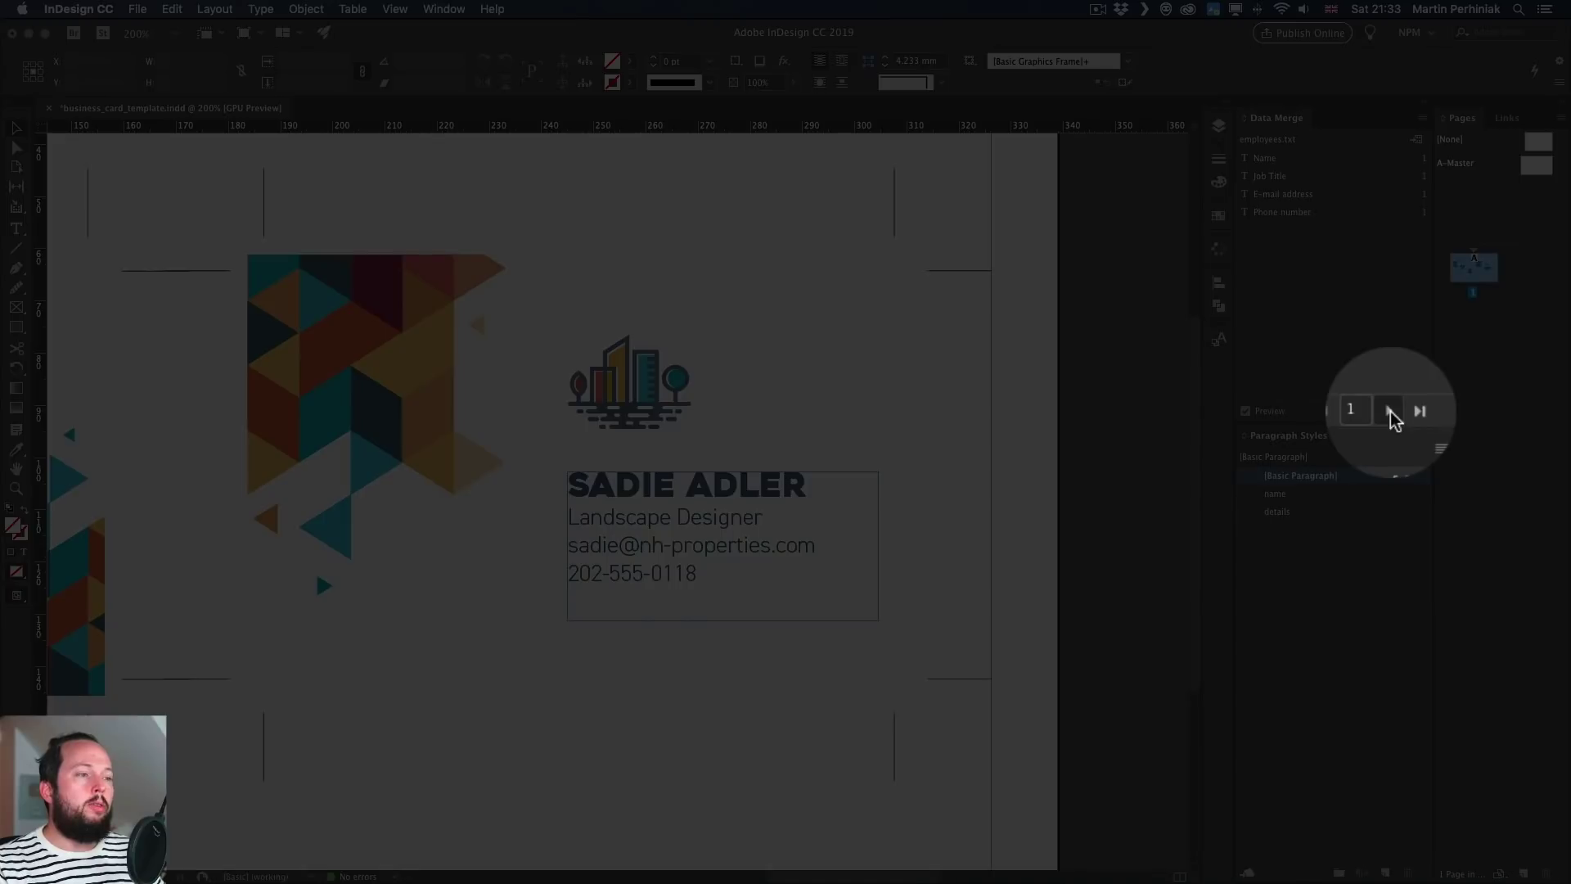
click(1389, 411)
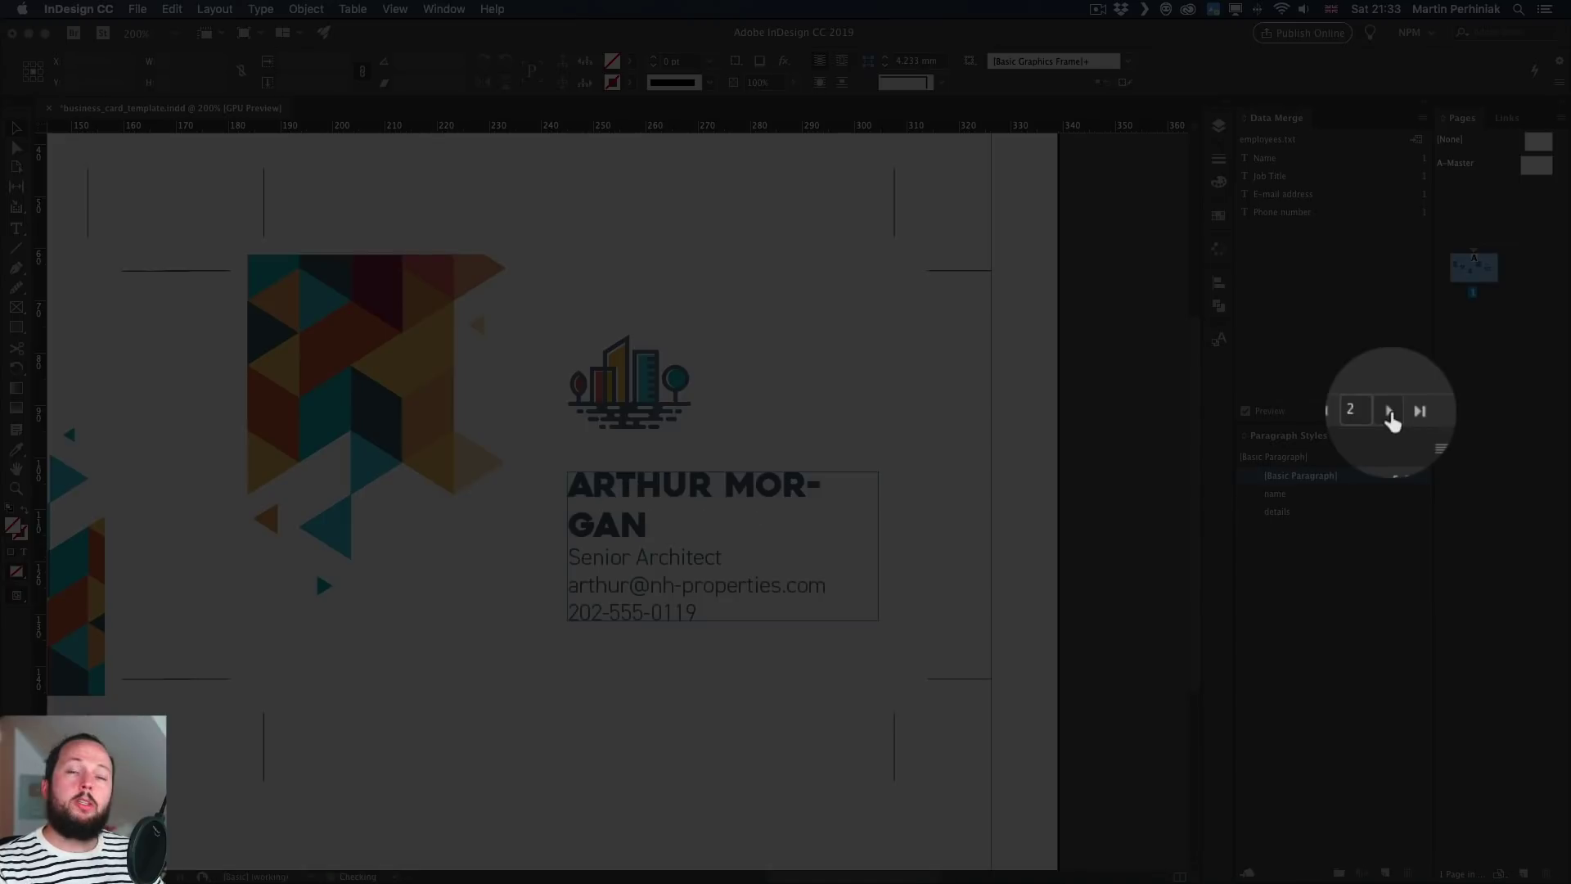
click(1389, 412)
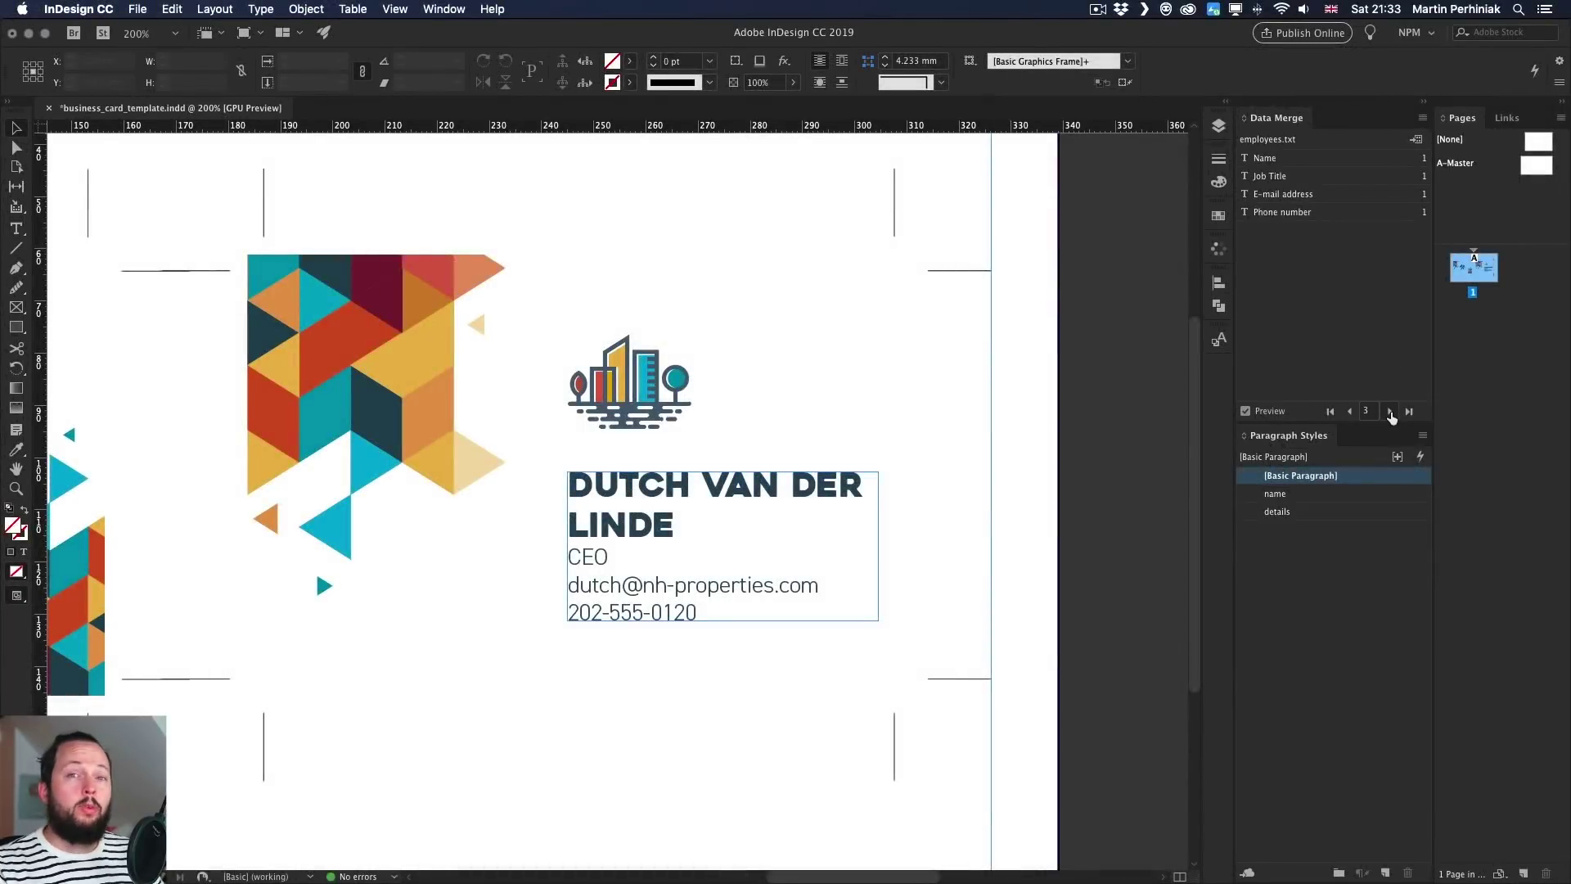
click(1390, 412)
click(1390, 412)
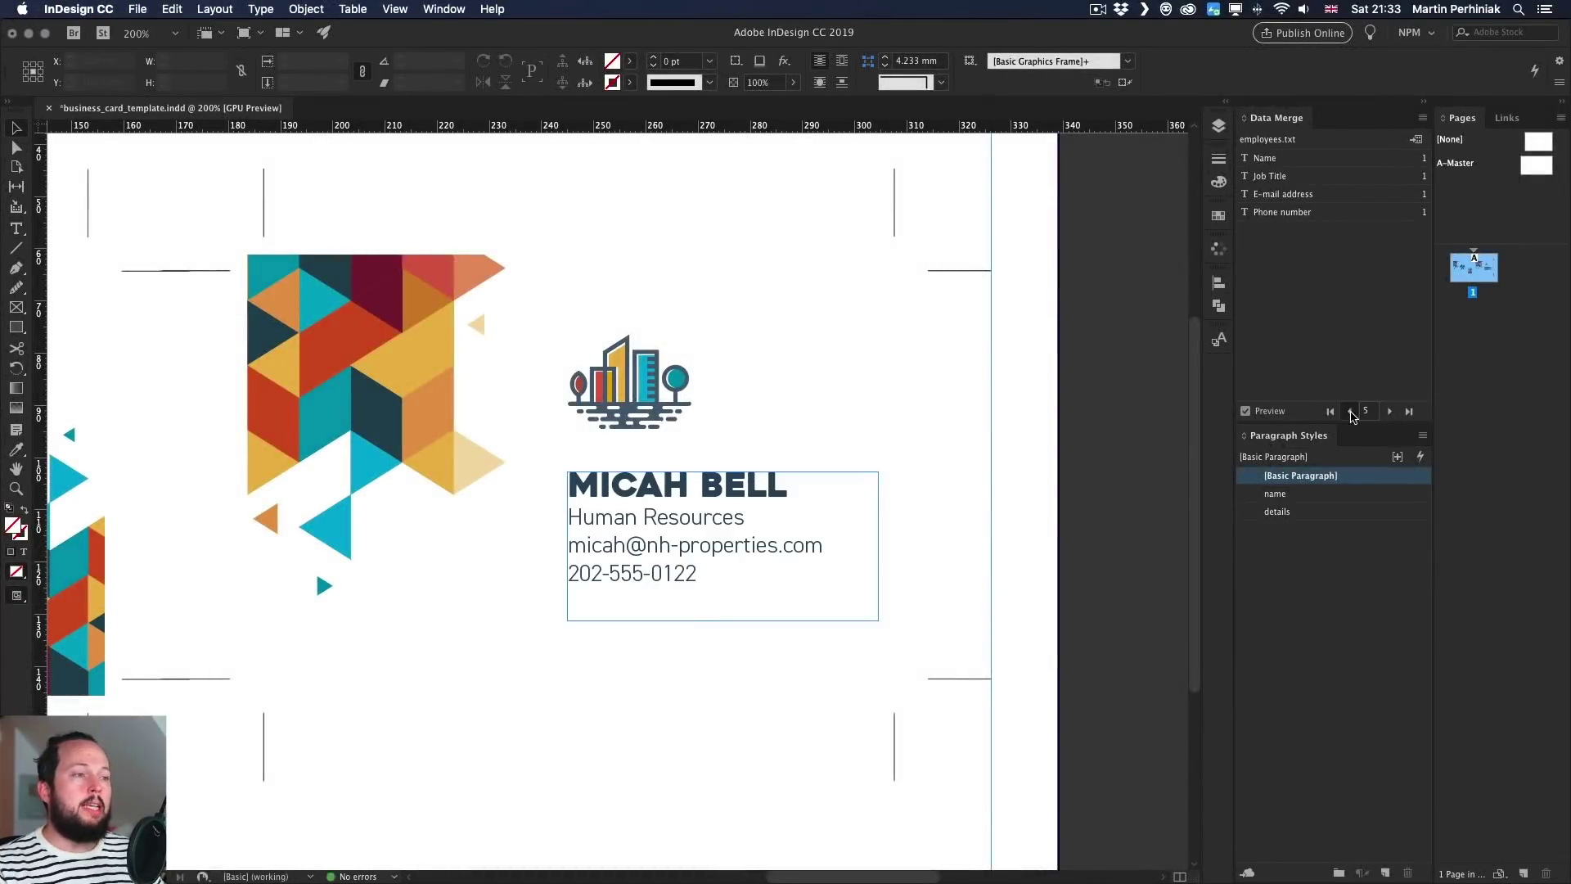
click(1351, 412)
click(1351, 412)
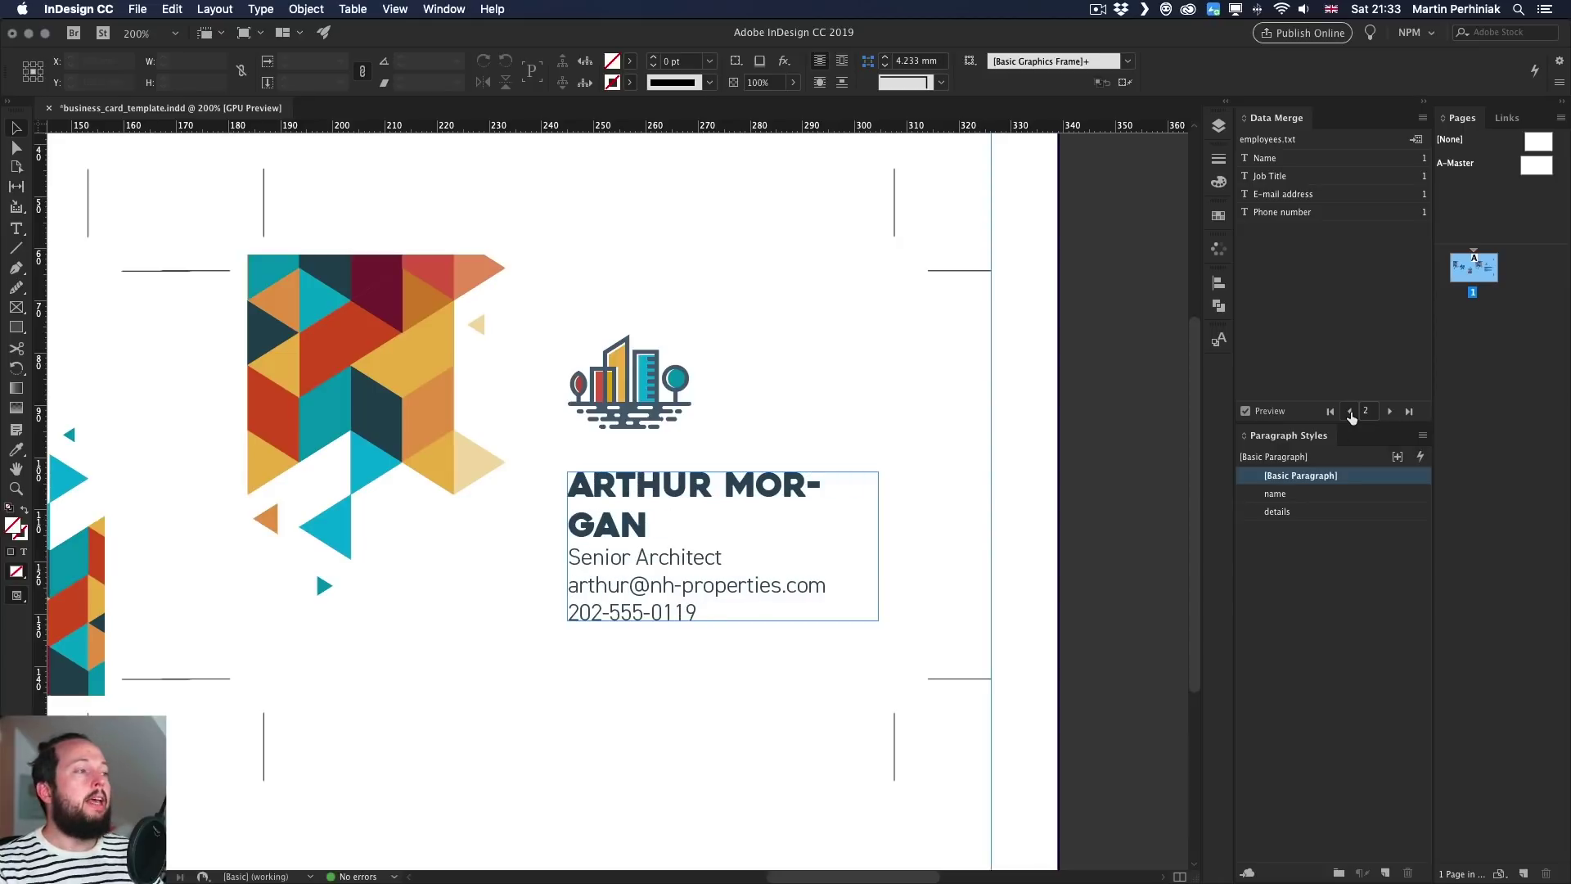
click(1351, 413)
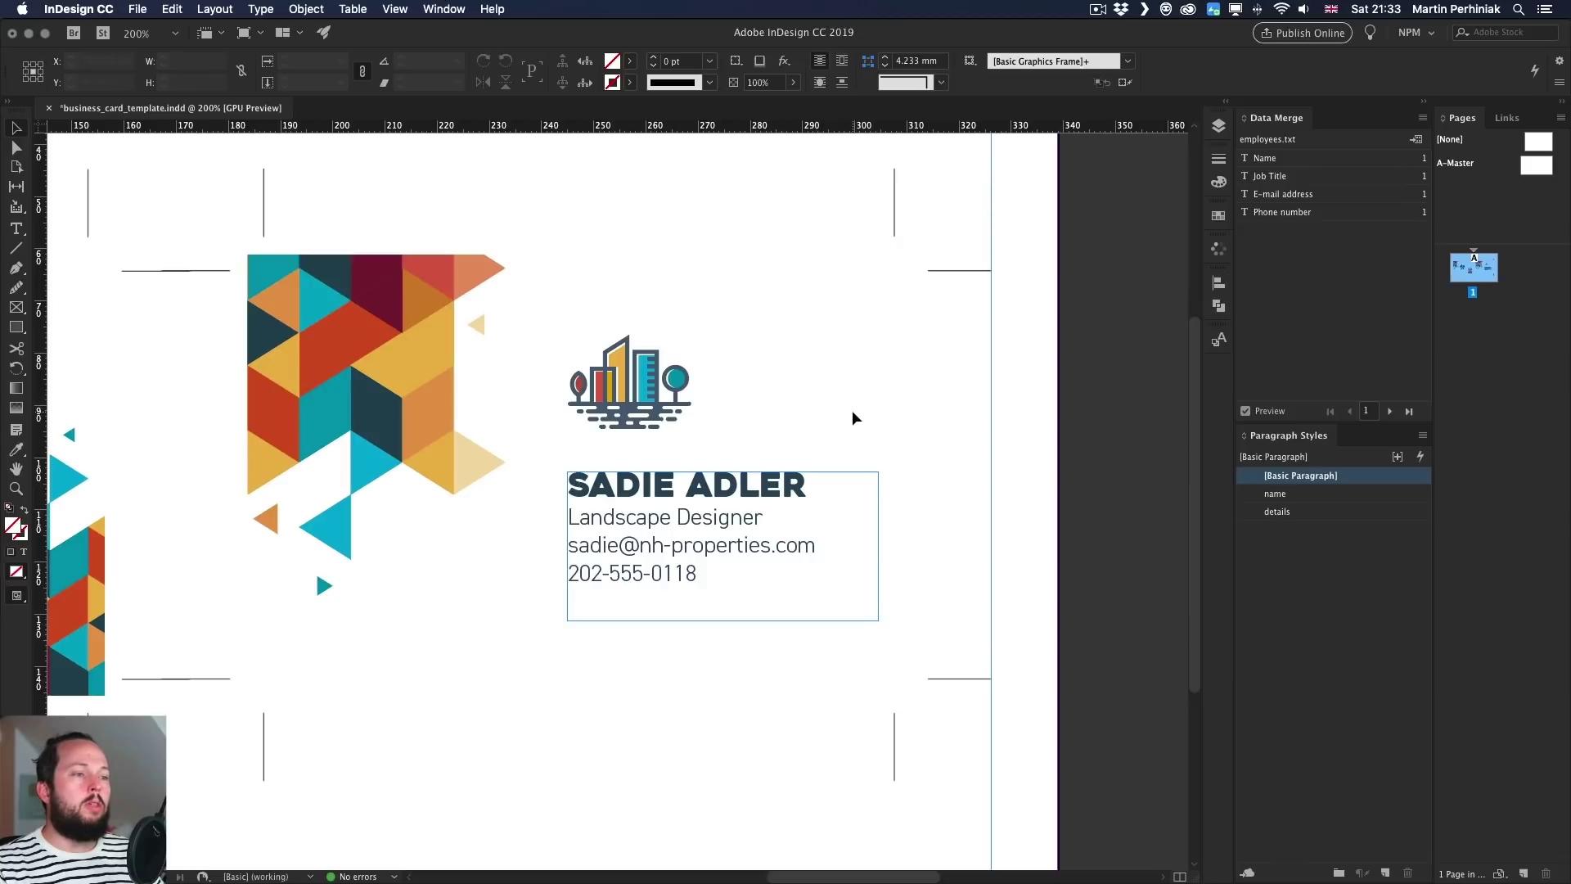
click(867, 515)
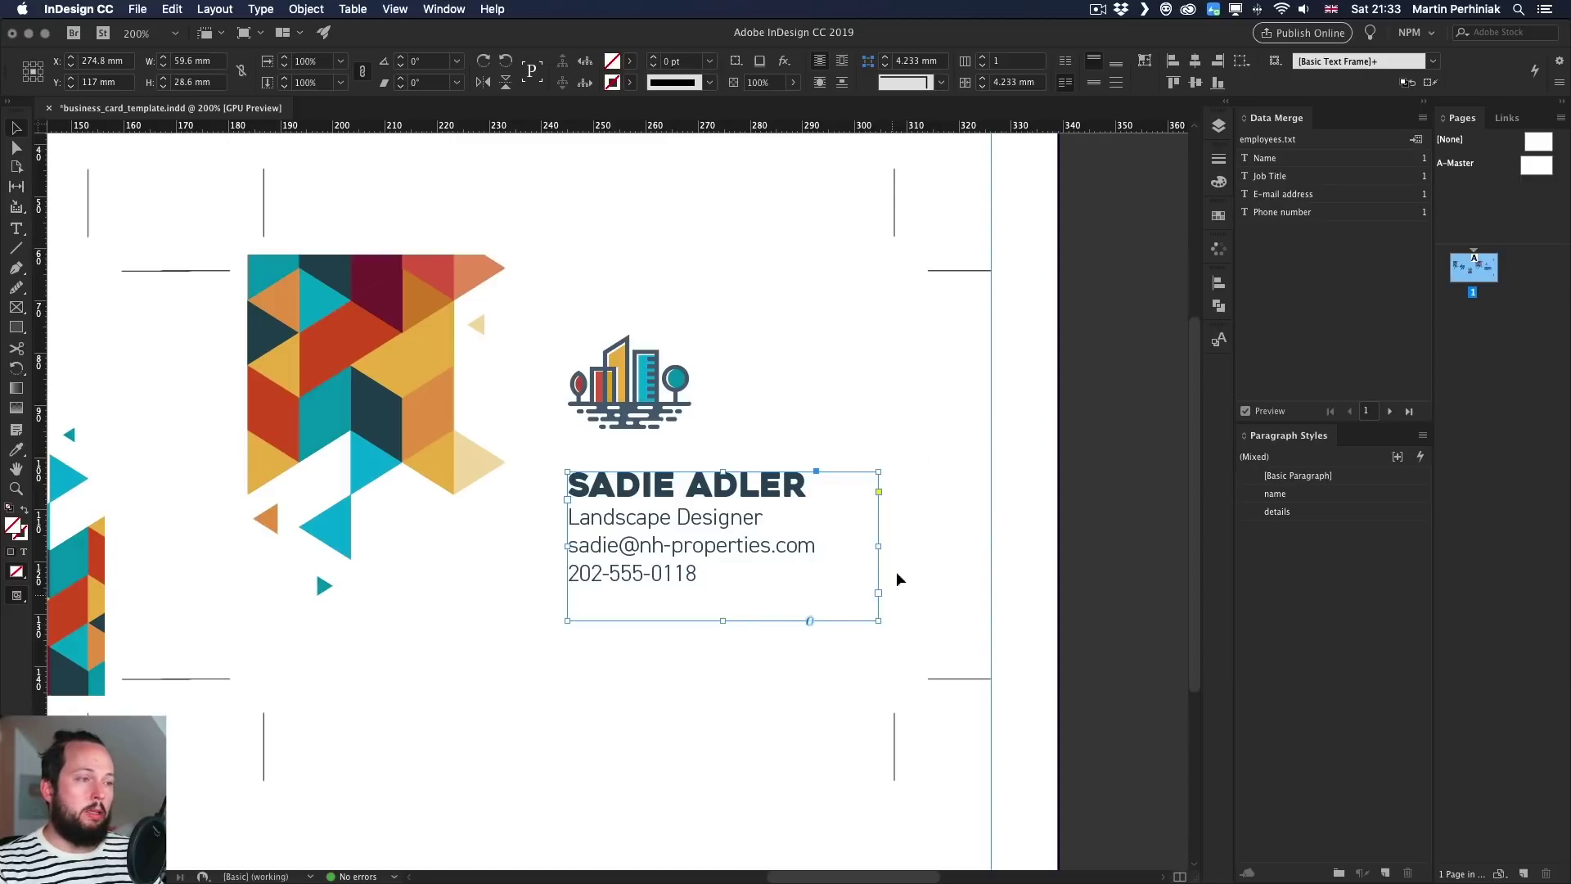
- Add a vertical guide at 307.458 mm and narrow the text frame to 57.458 mm wide
drag(43, 397, 893, 302)
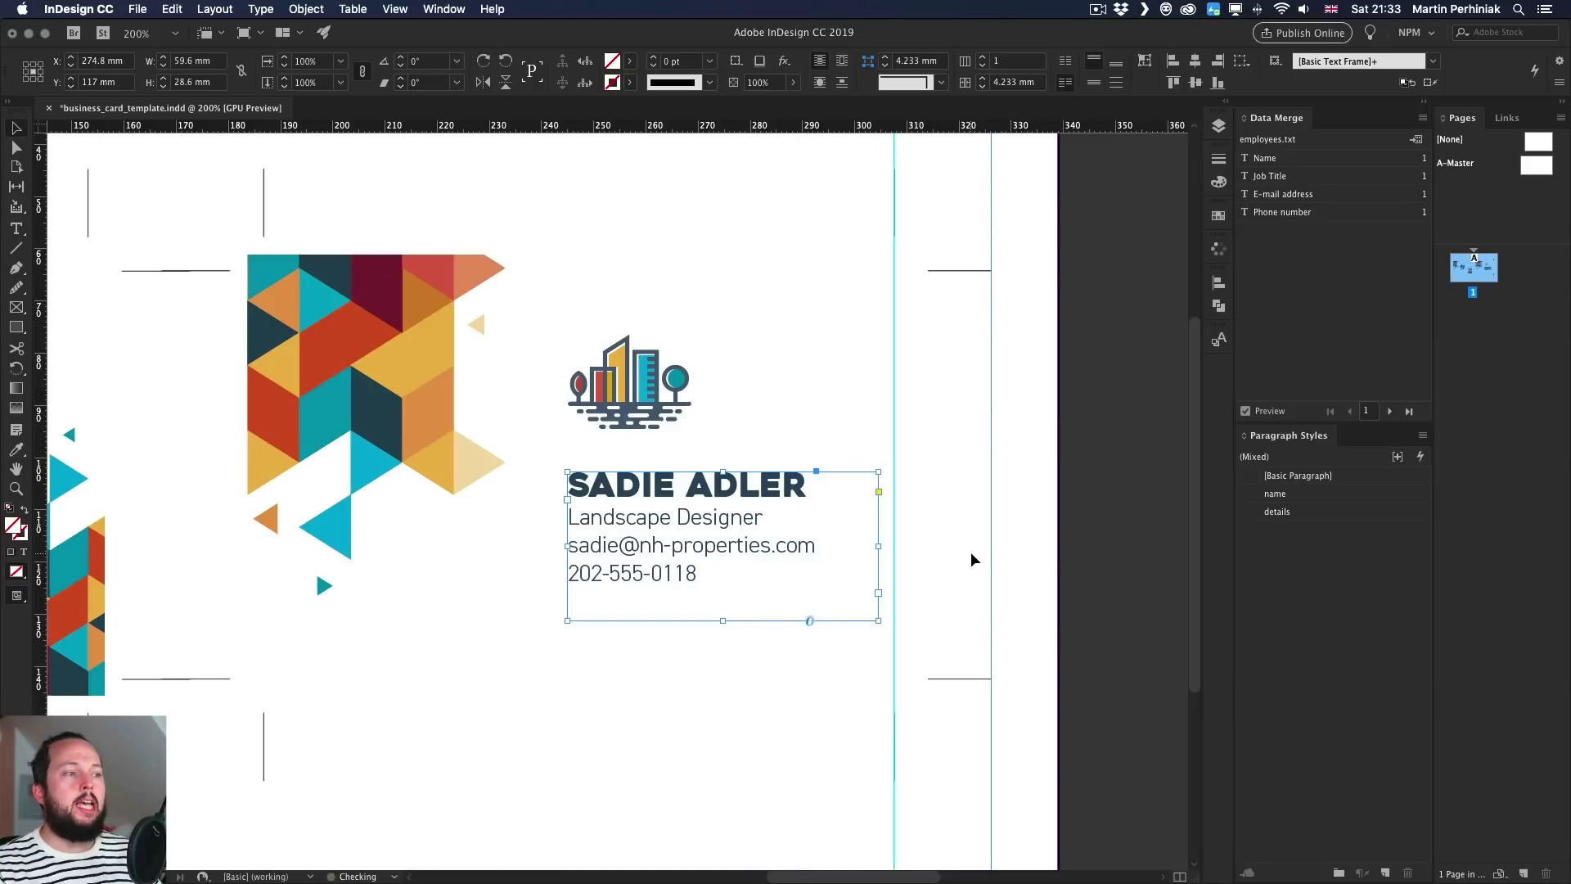
click(966, 358)
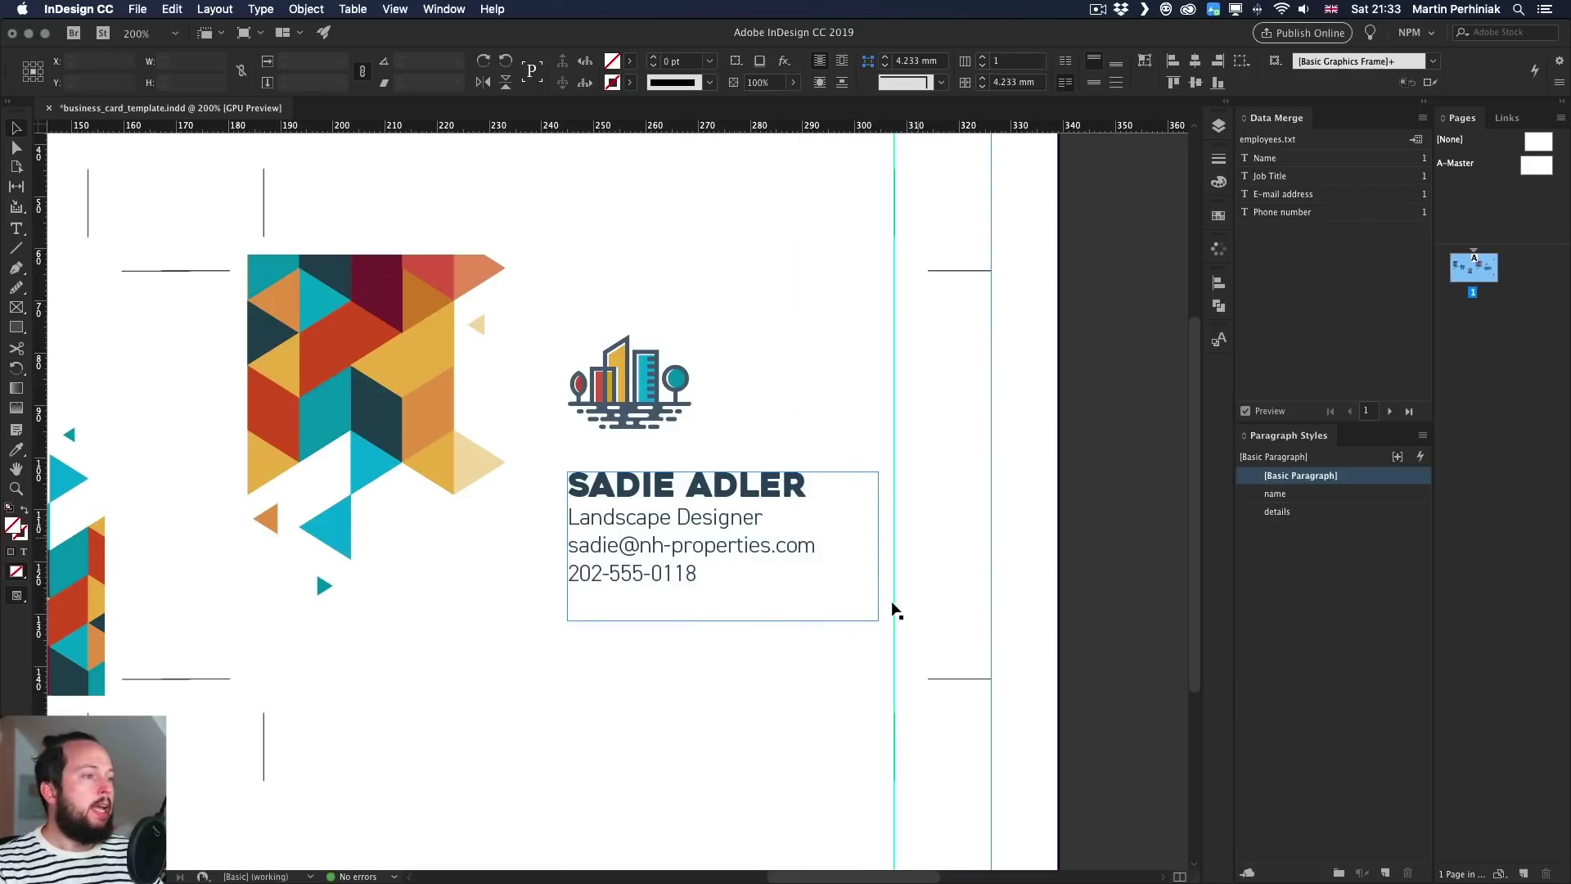
click(876, 501)
drag(878, 546, 868, 546)
click(966, 463)
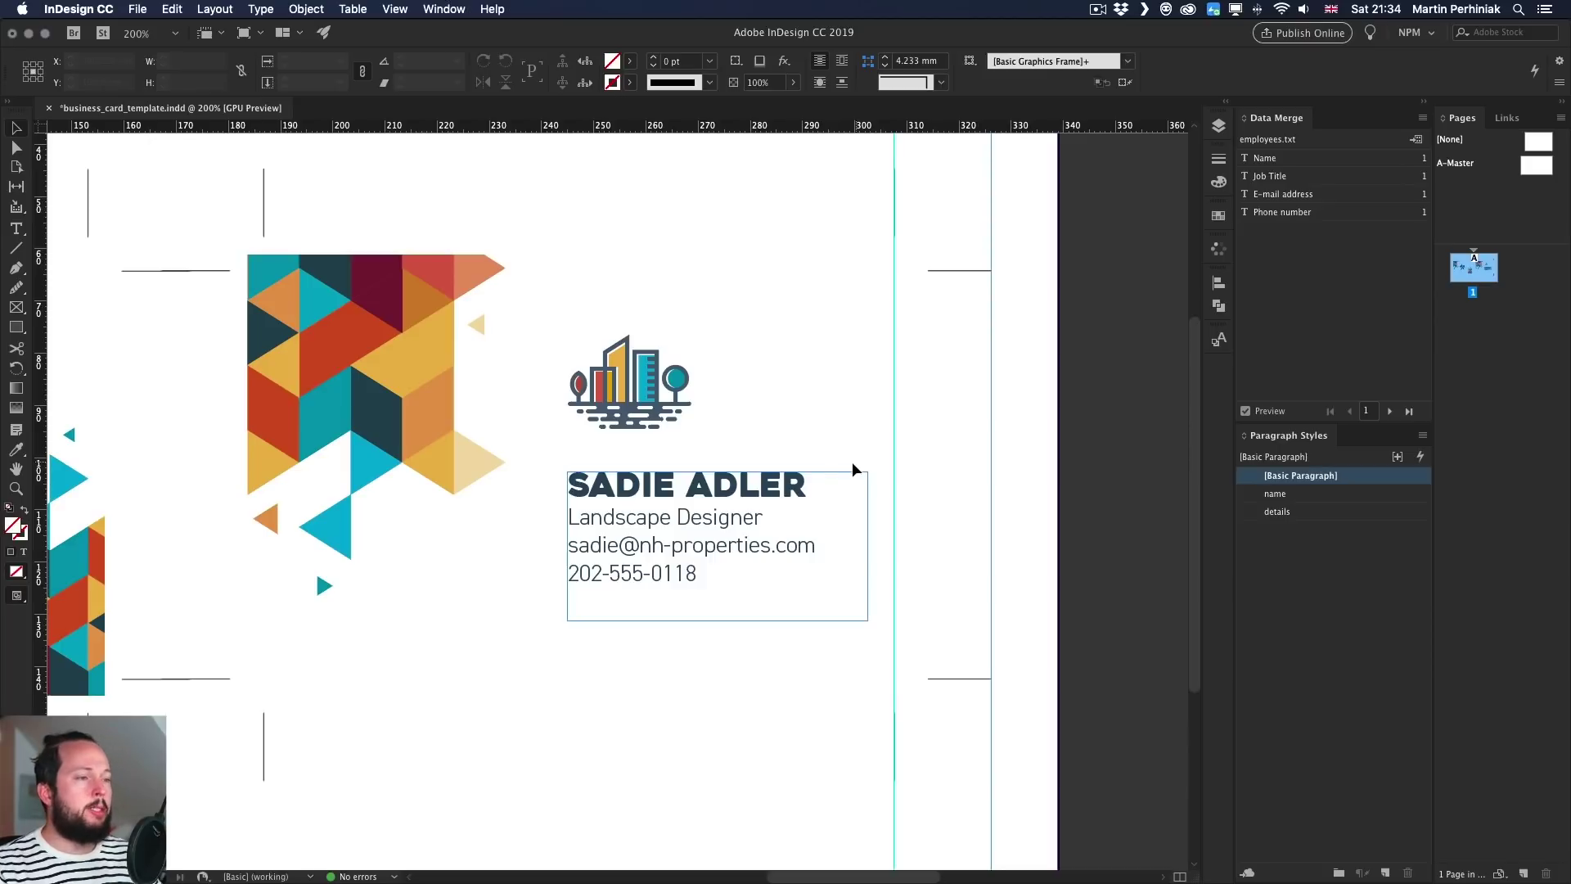
- Fit the page in view and select the placed card artwork to edit its original in Illustrator
click(626, 489)
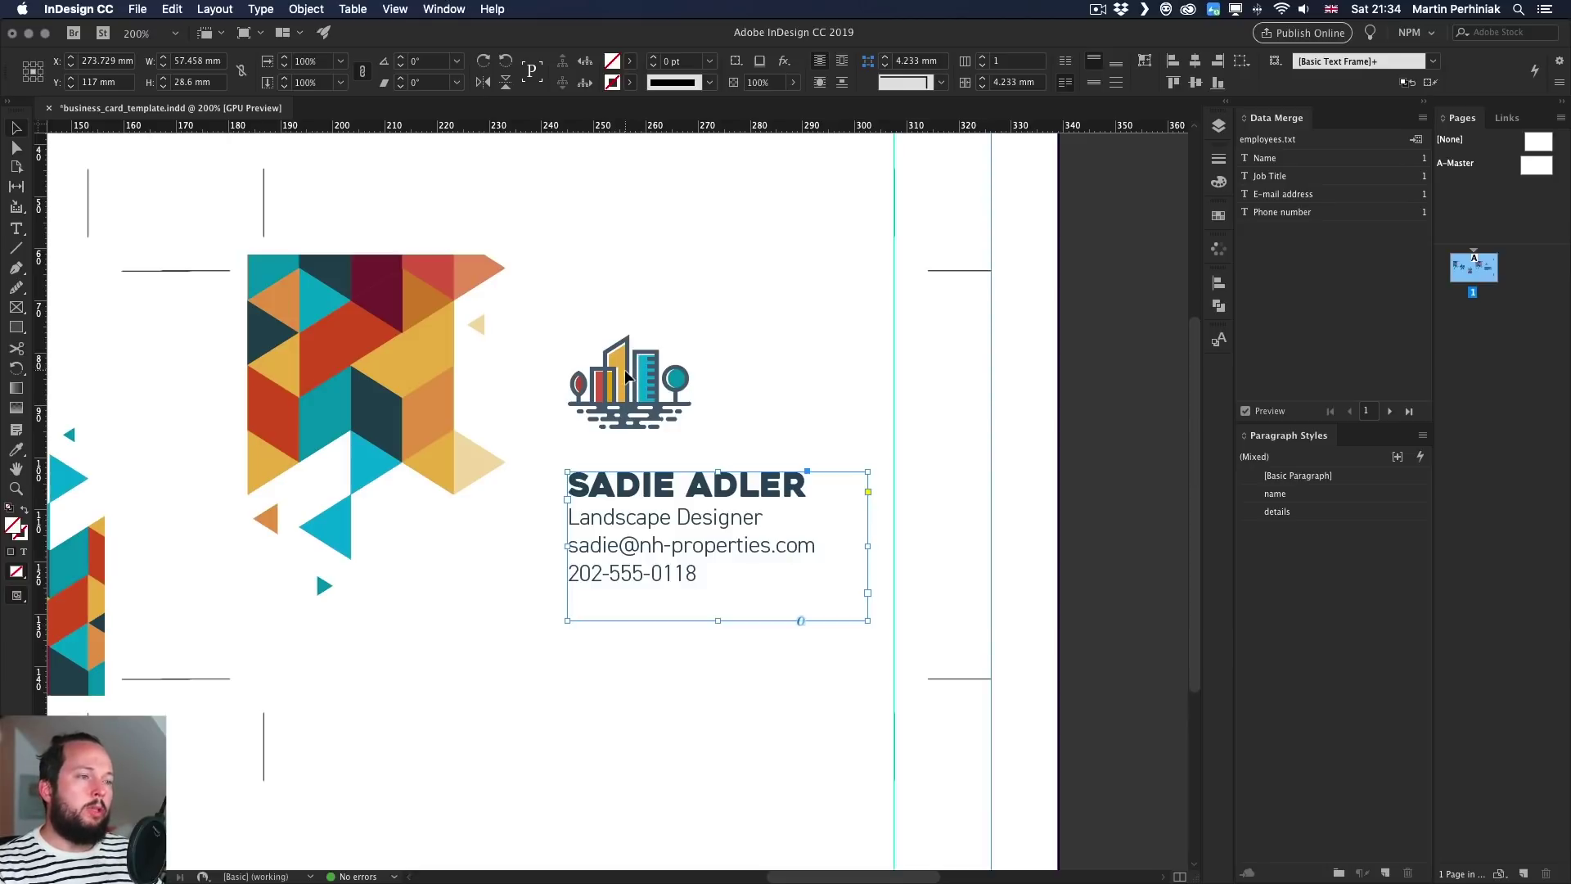
key(shift+super+a)
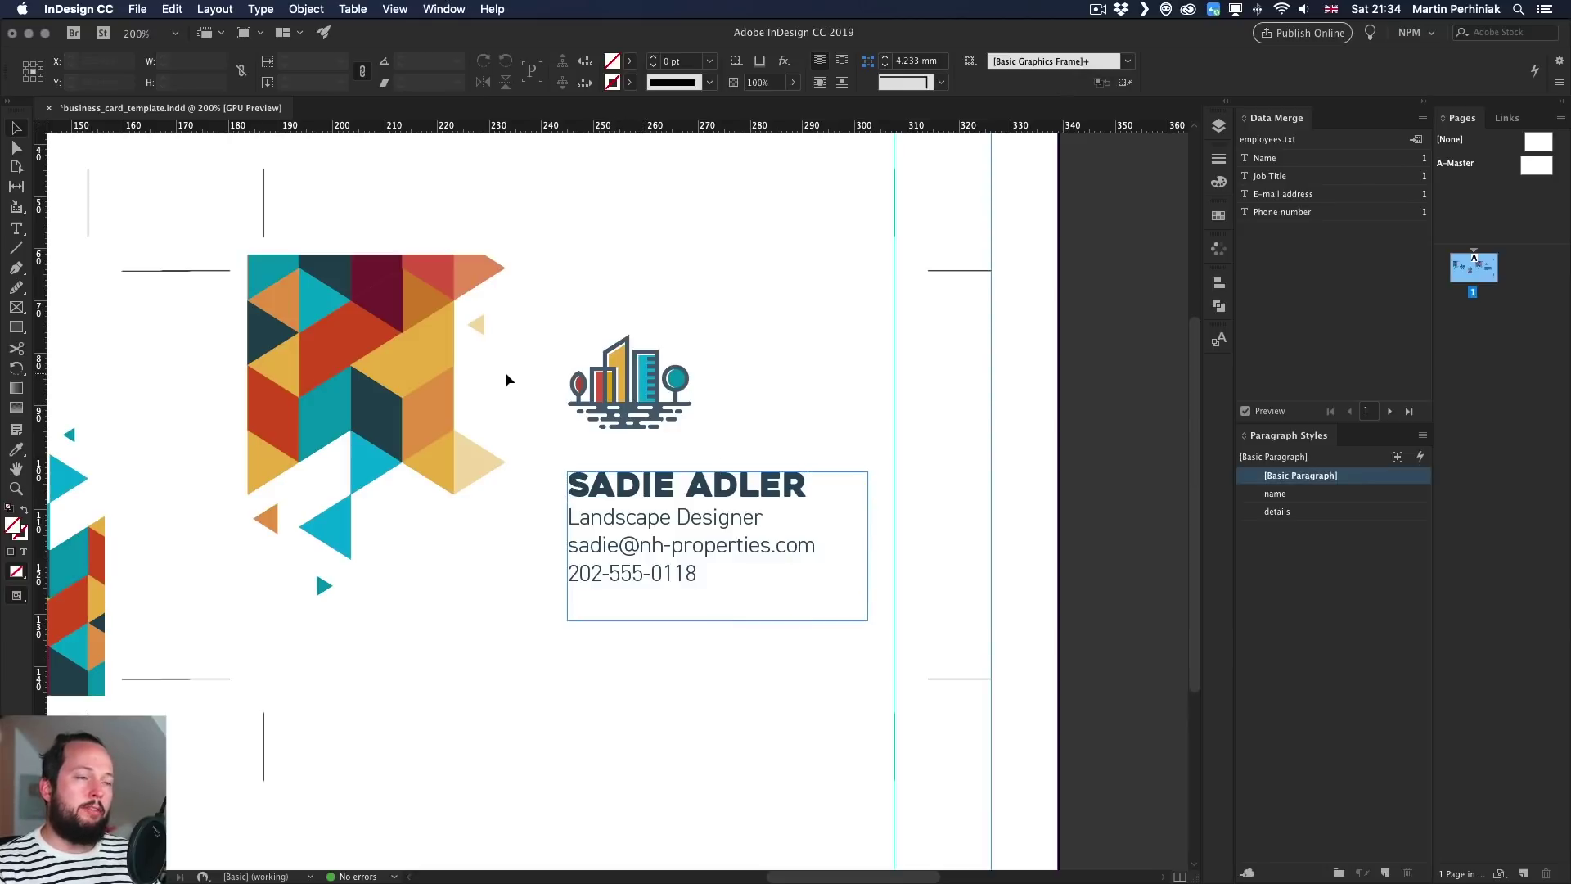
key(super+0)
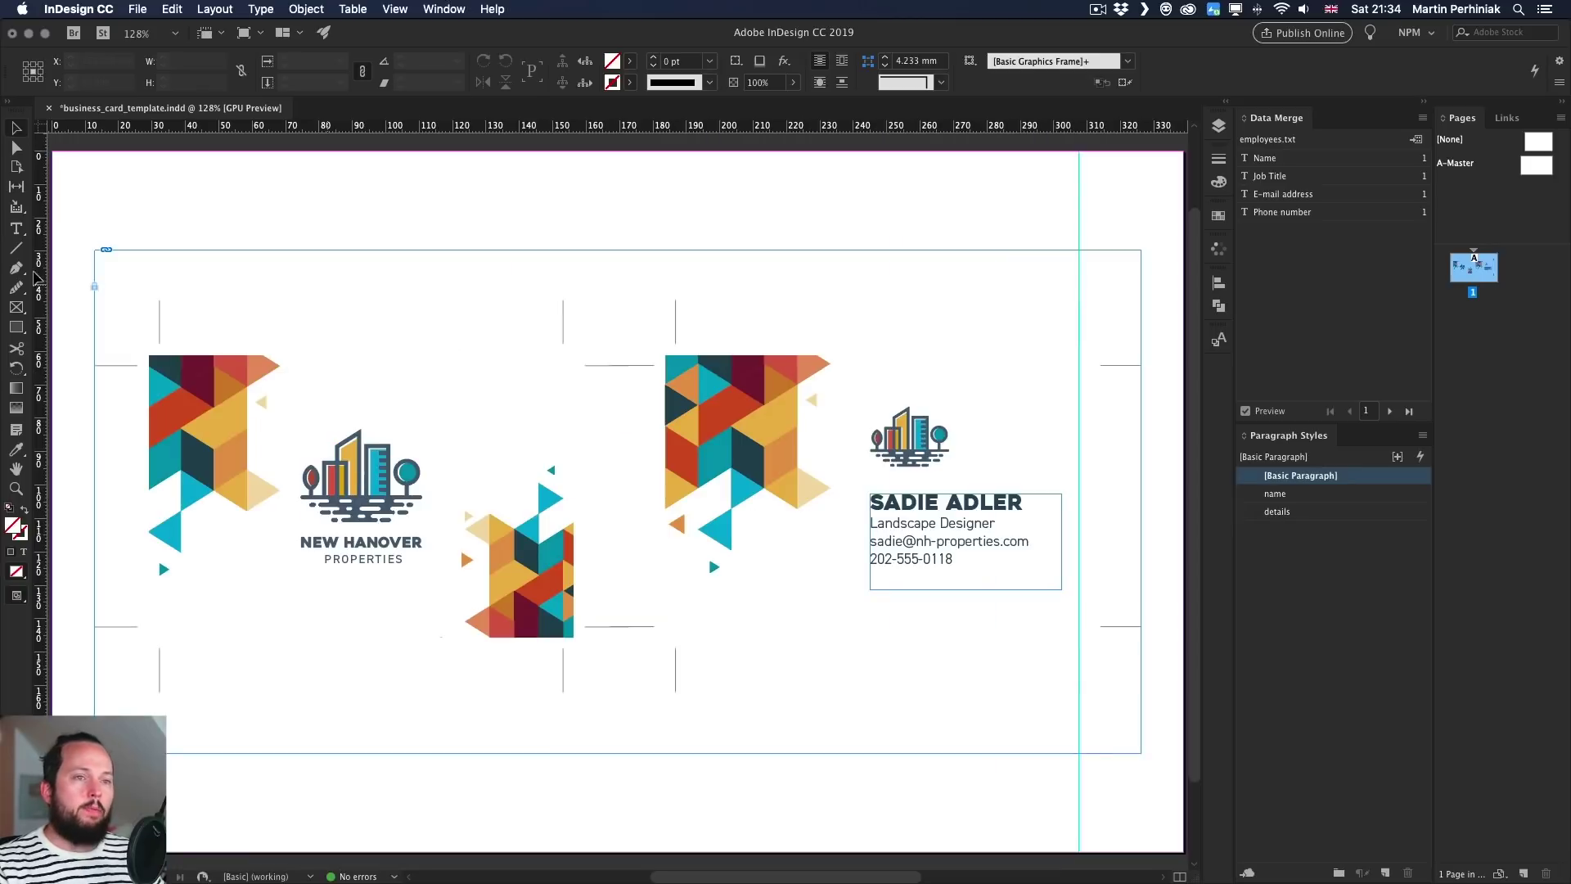
click(93, 288)
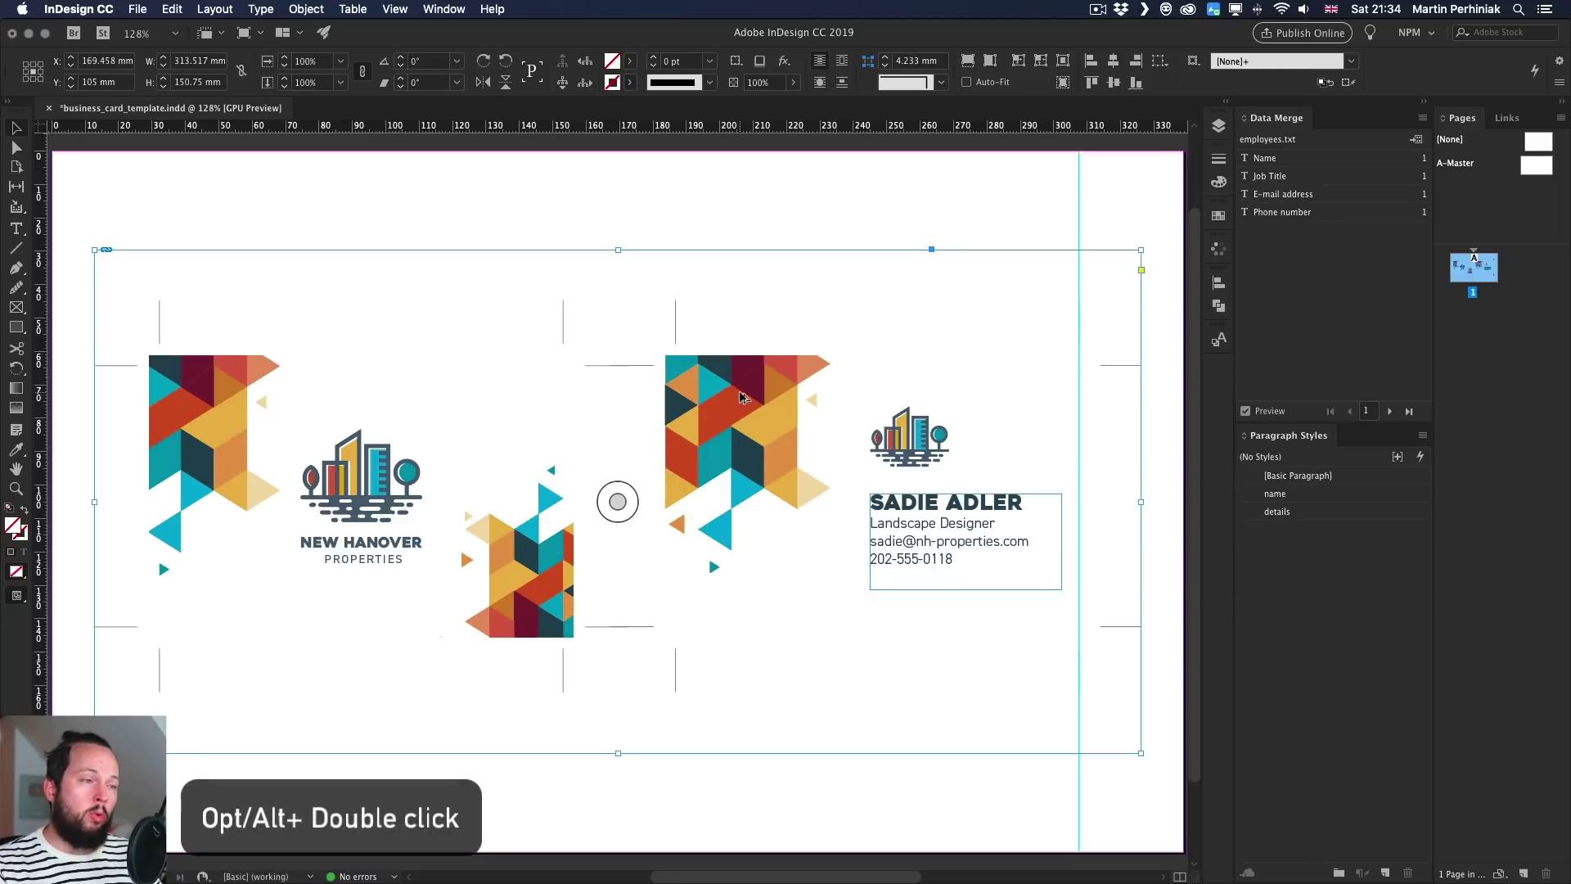
key(super+Tab)
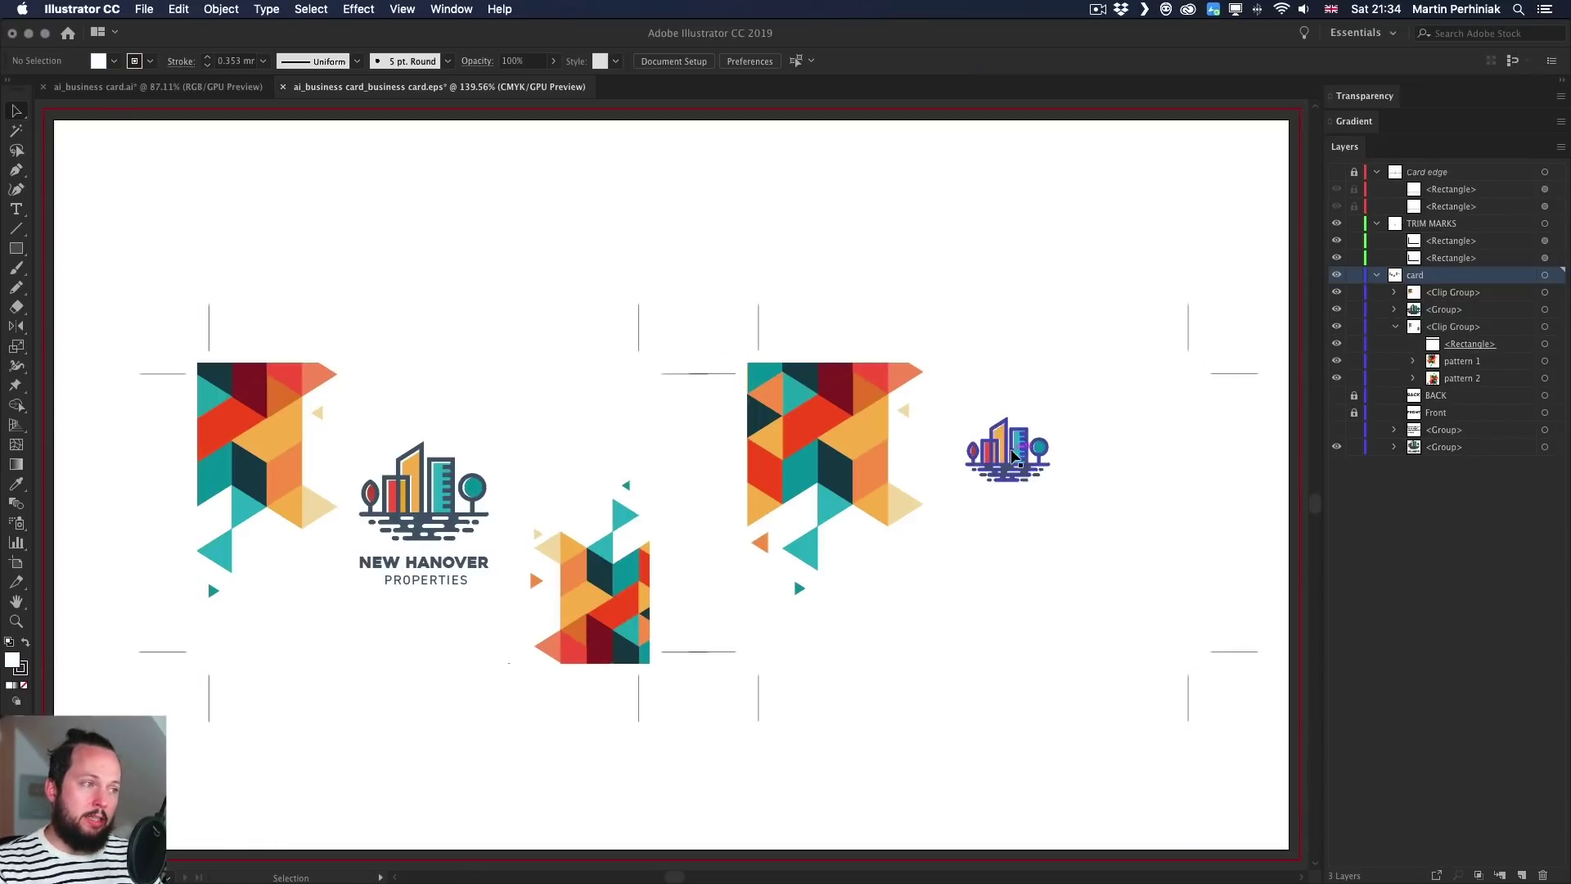
- Nudge the small building logo left, save the EPS, and return to InDesign
click(1024, 466)
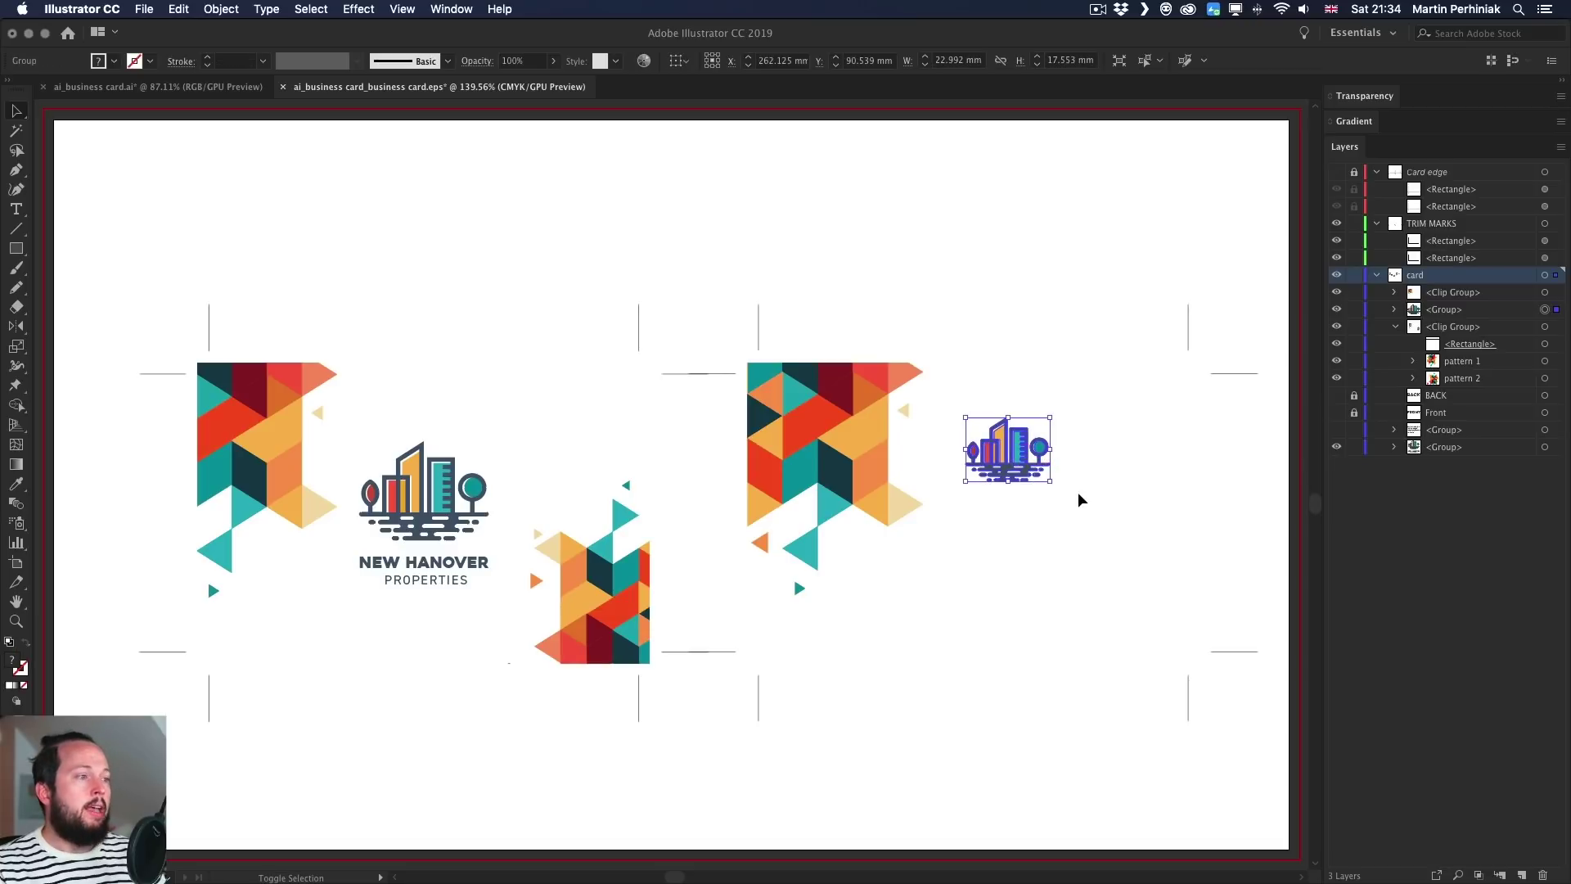
key(shift+Left)
key(shift+Left)
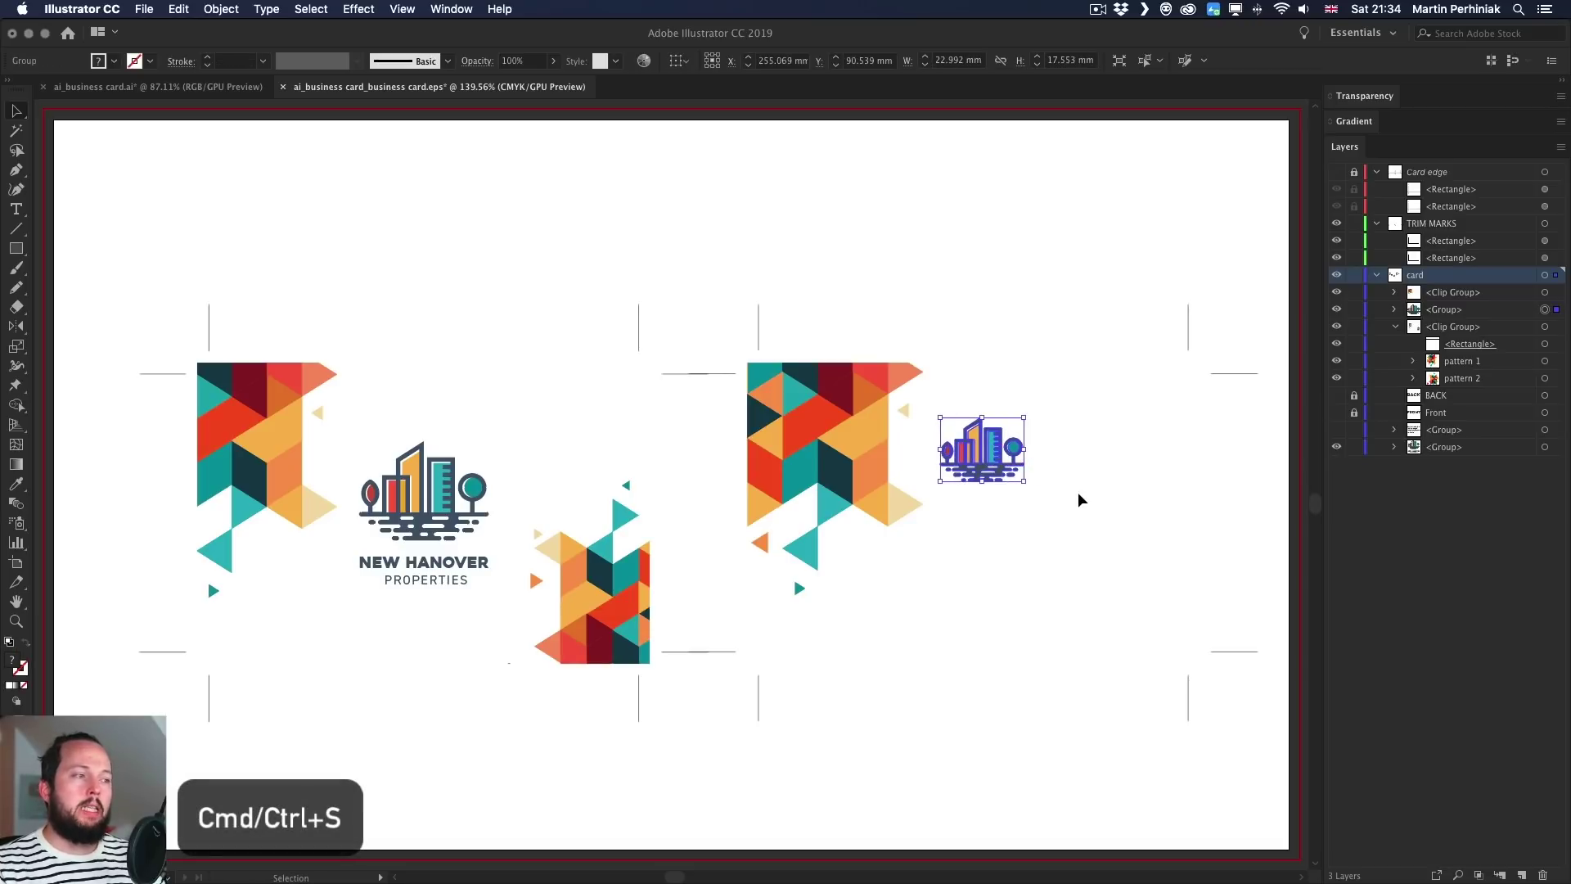
key(super+s)
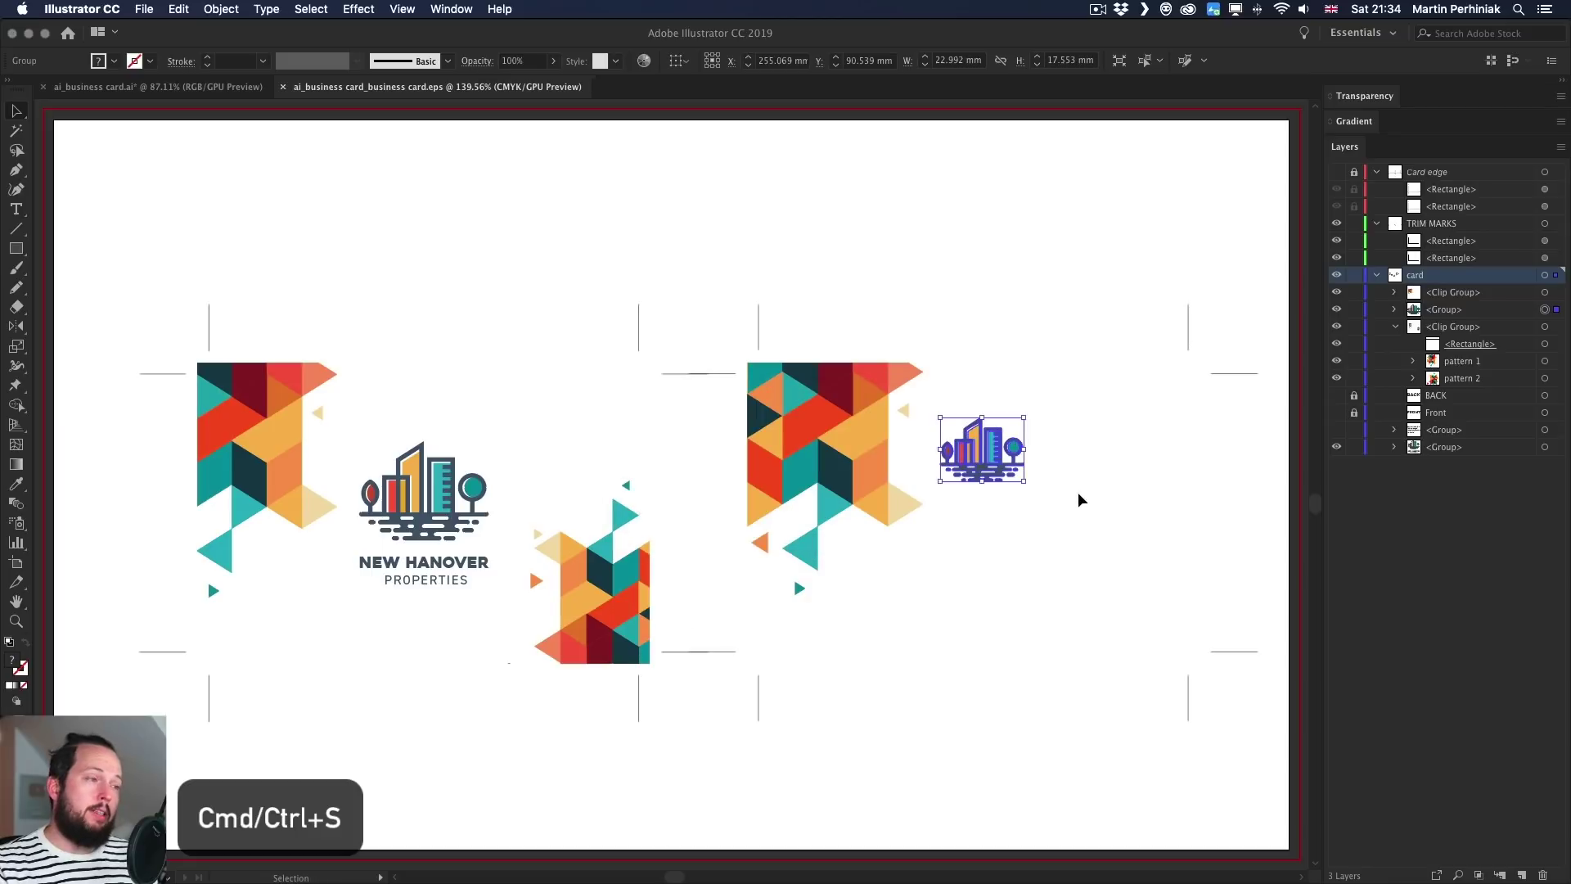
key(super+Tab)
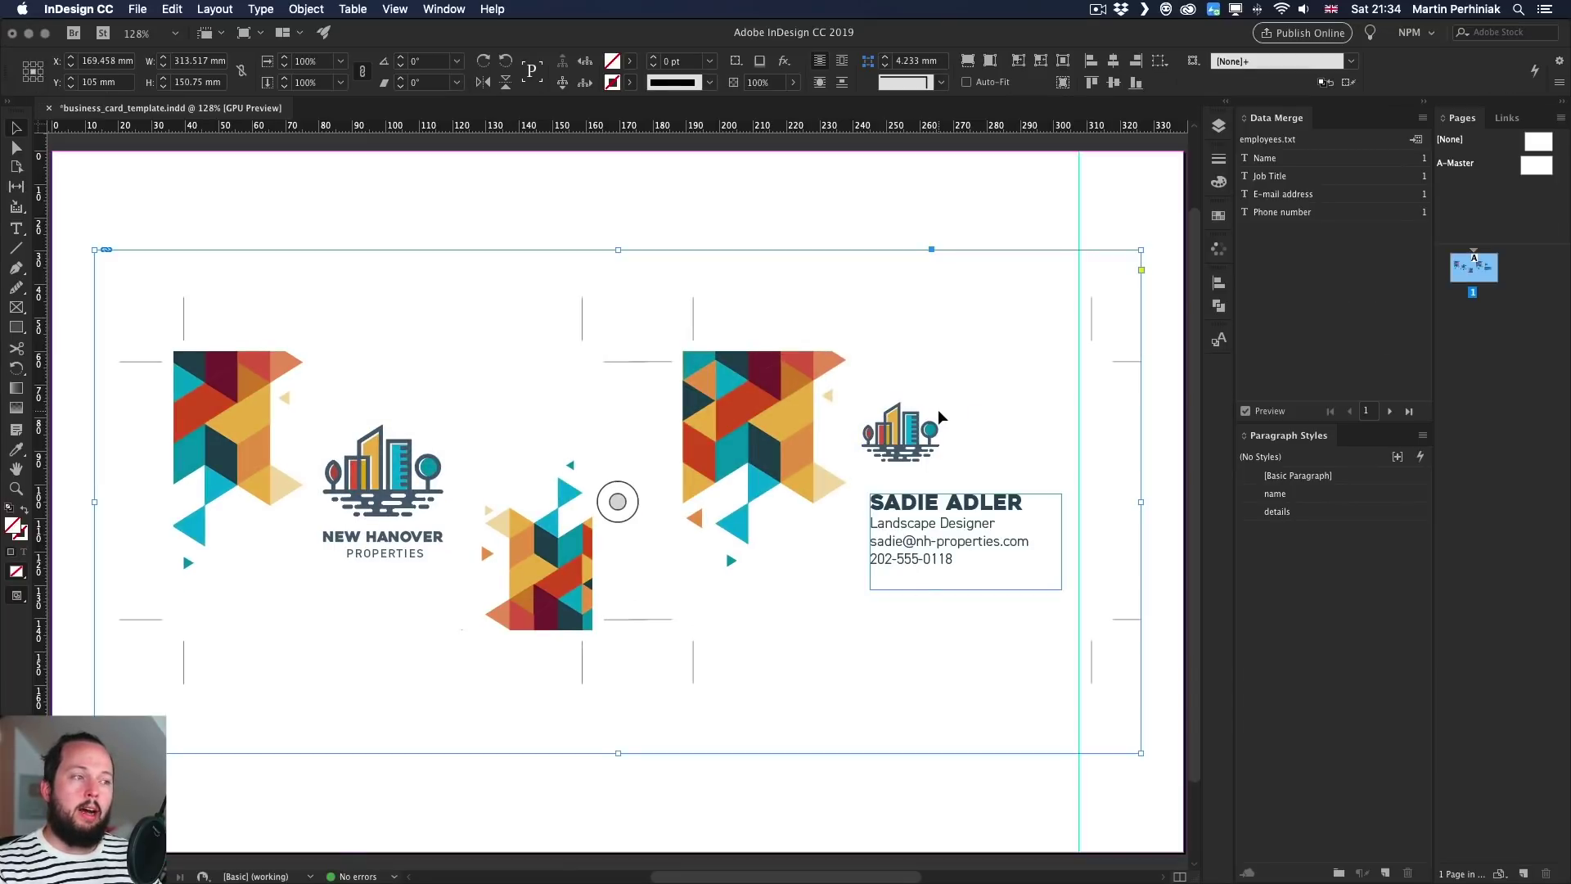
- Zoom in and drag the name and contact text frame slightly left beneath the logo
scroll(948, 430, up, 5)
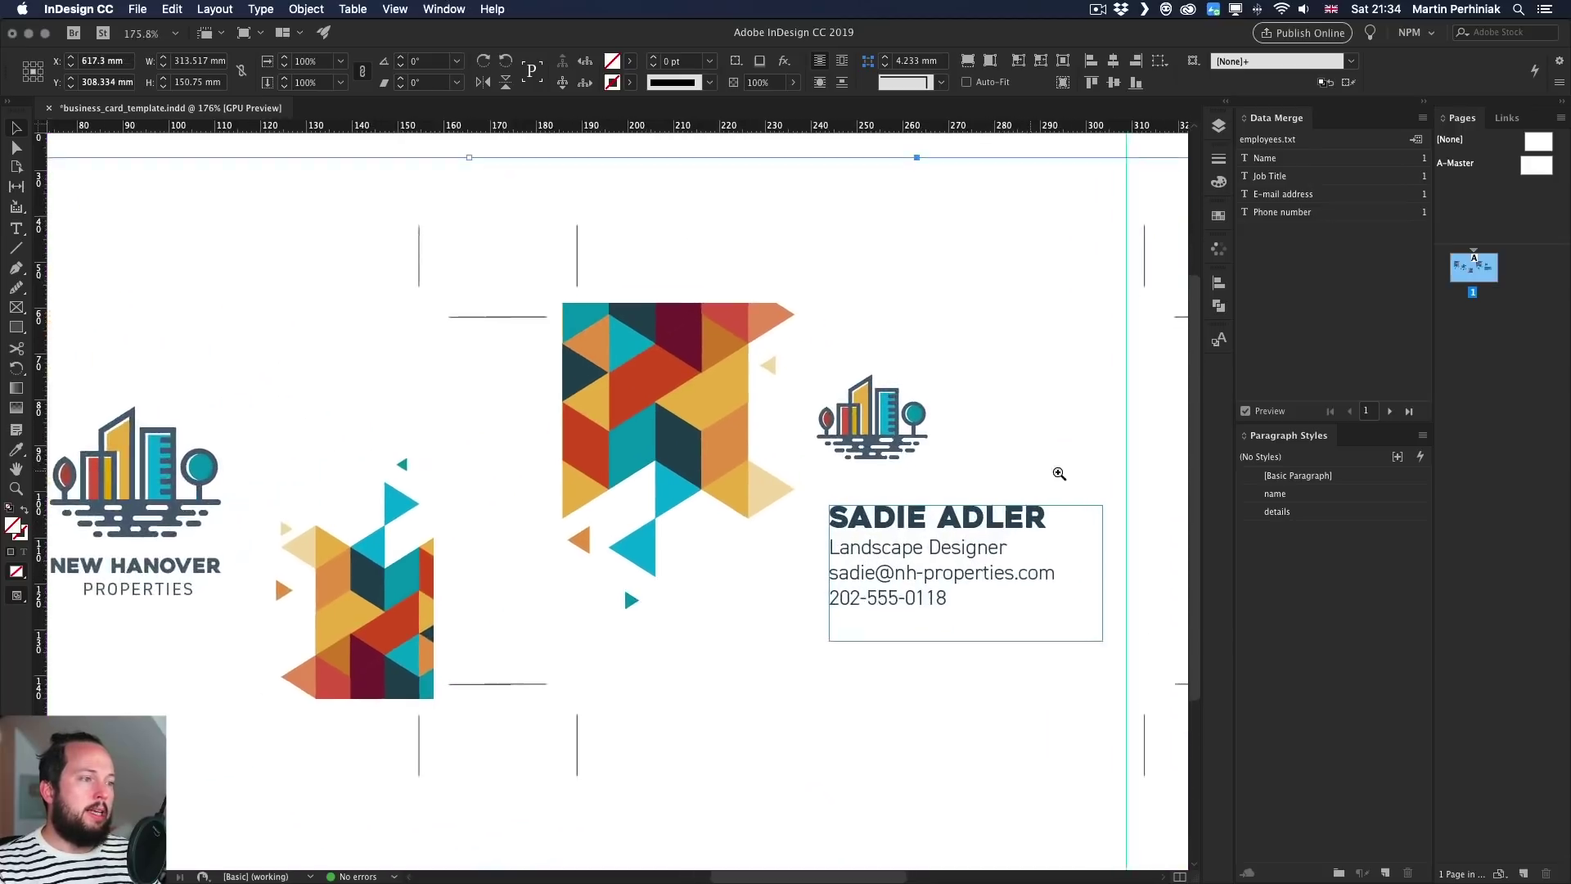
drag(798, 524, 778, 525)
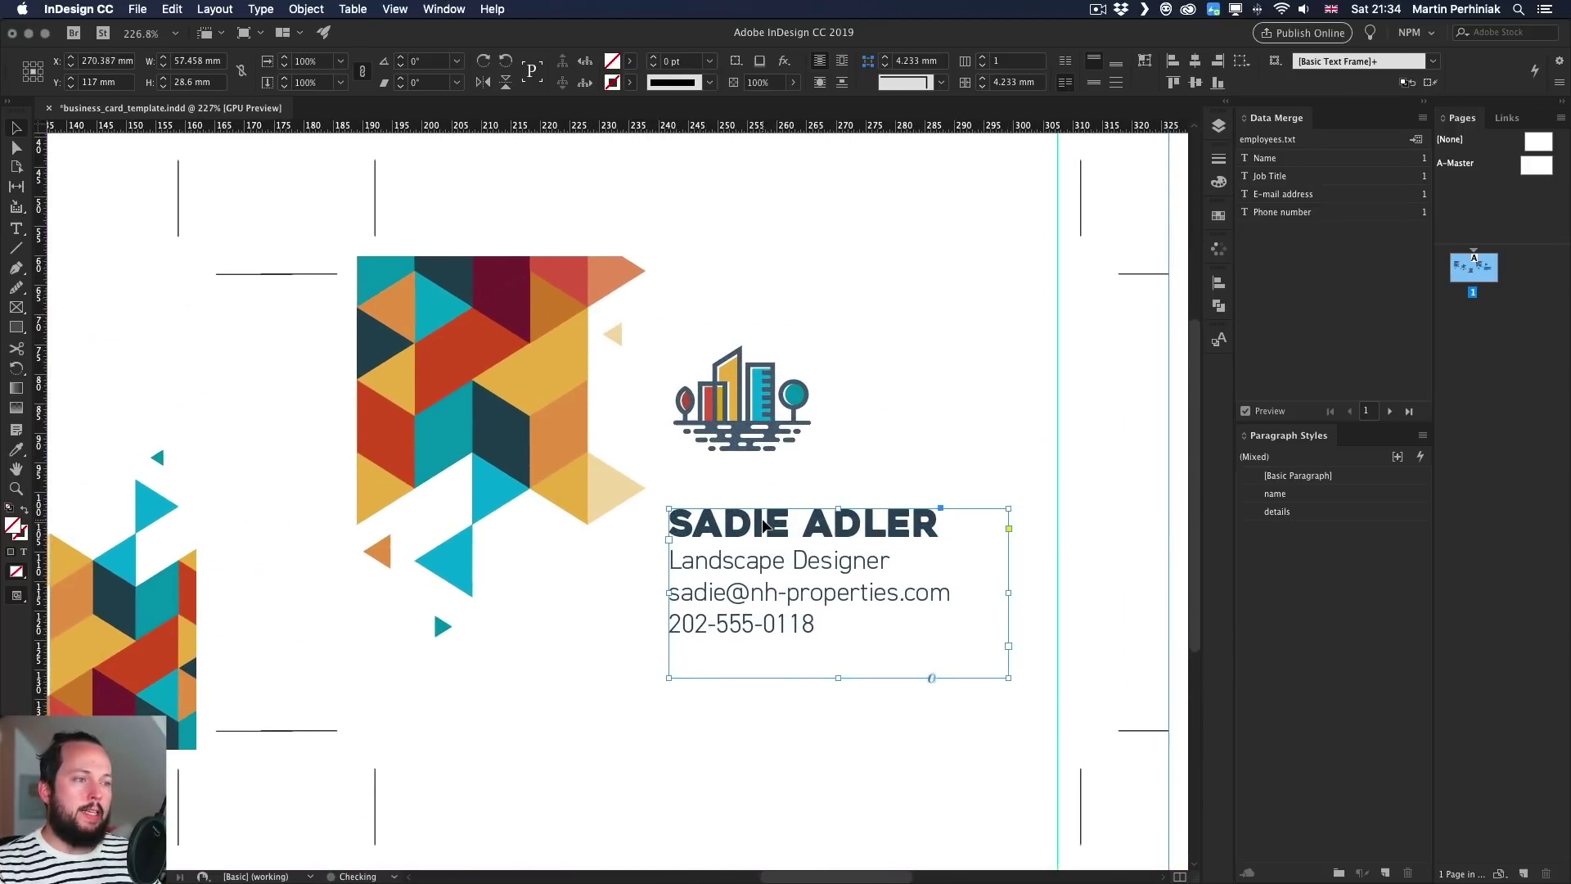
click(1058, 488)
click(976, 451)
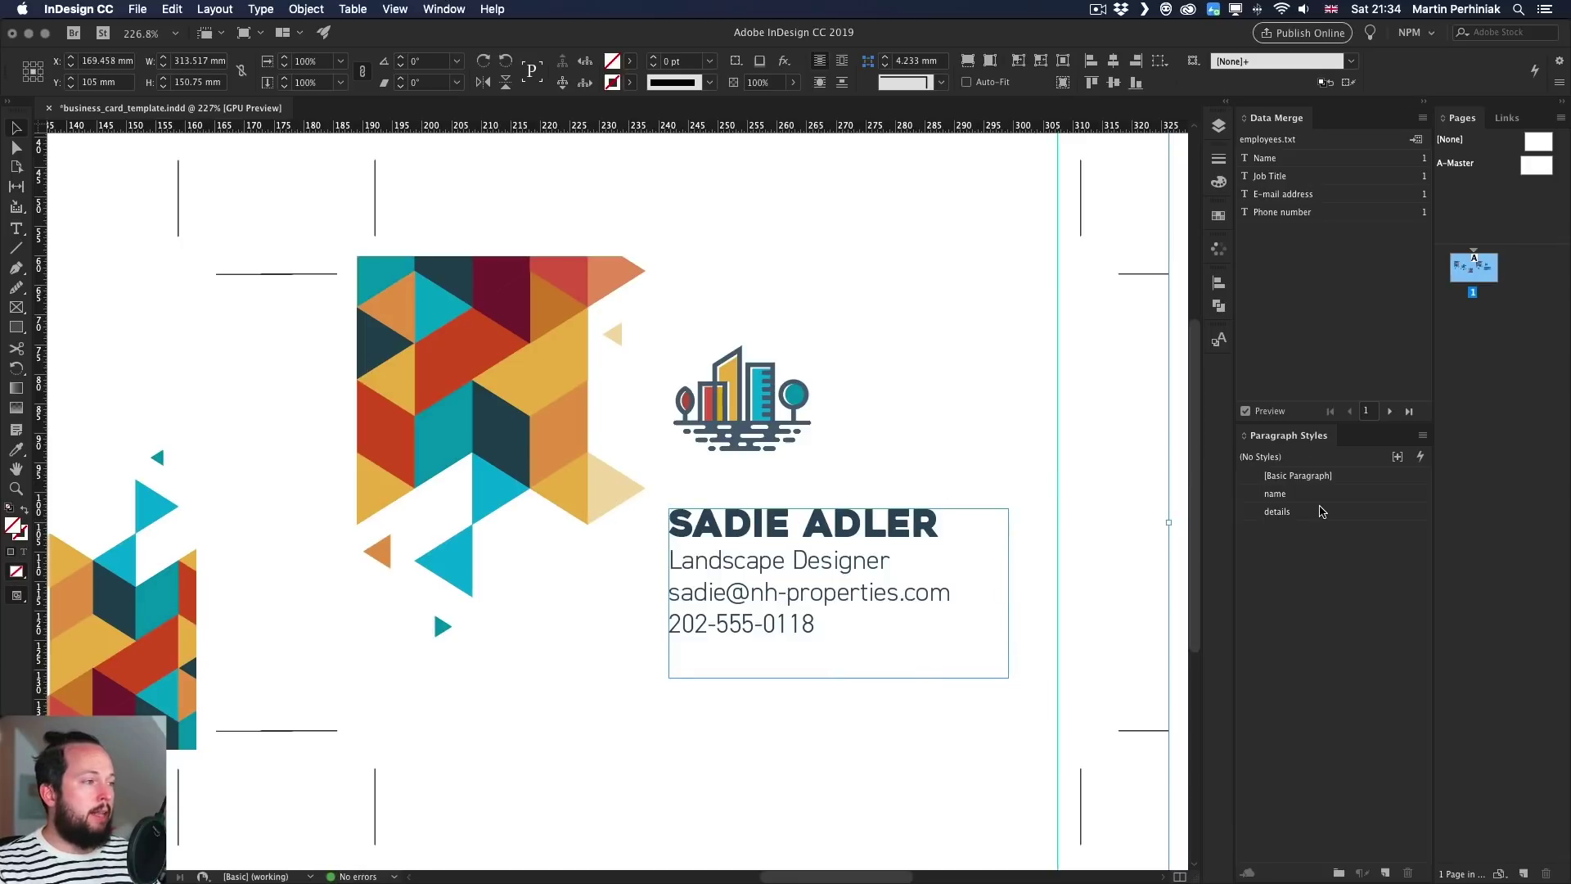
- Edit the 'name' paragraph style and reduce its font size to 14 pt
right_click(1316, 495)
click(1346, 511)
click(1265, 320)
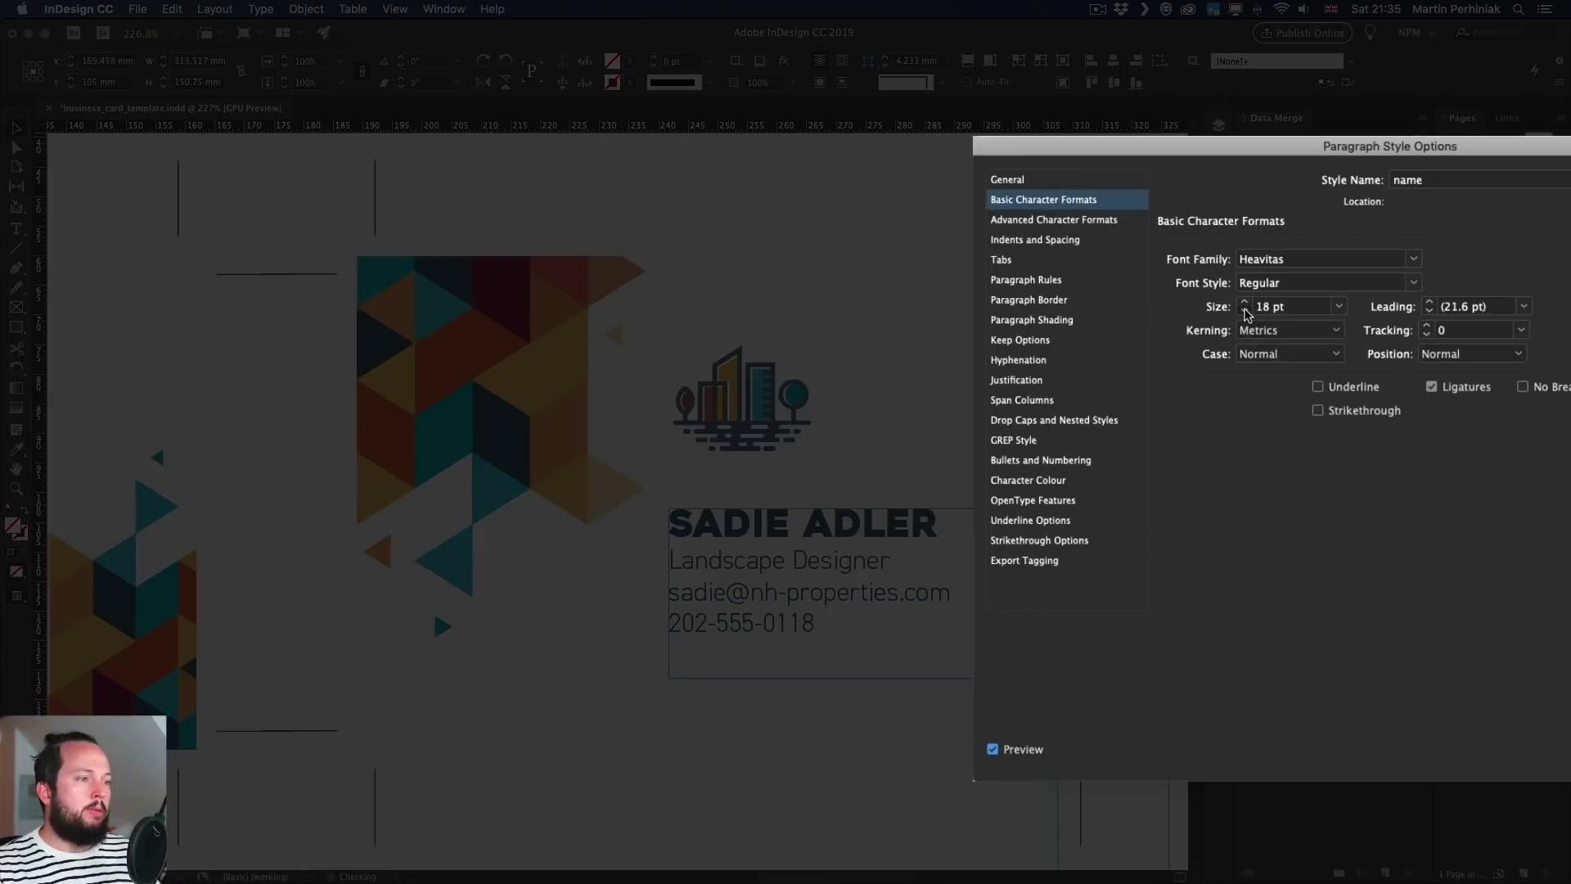
click(1265, 320)
click(1265, 320)
click(1265, 320)
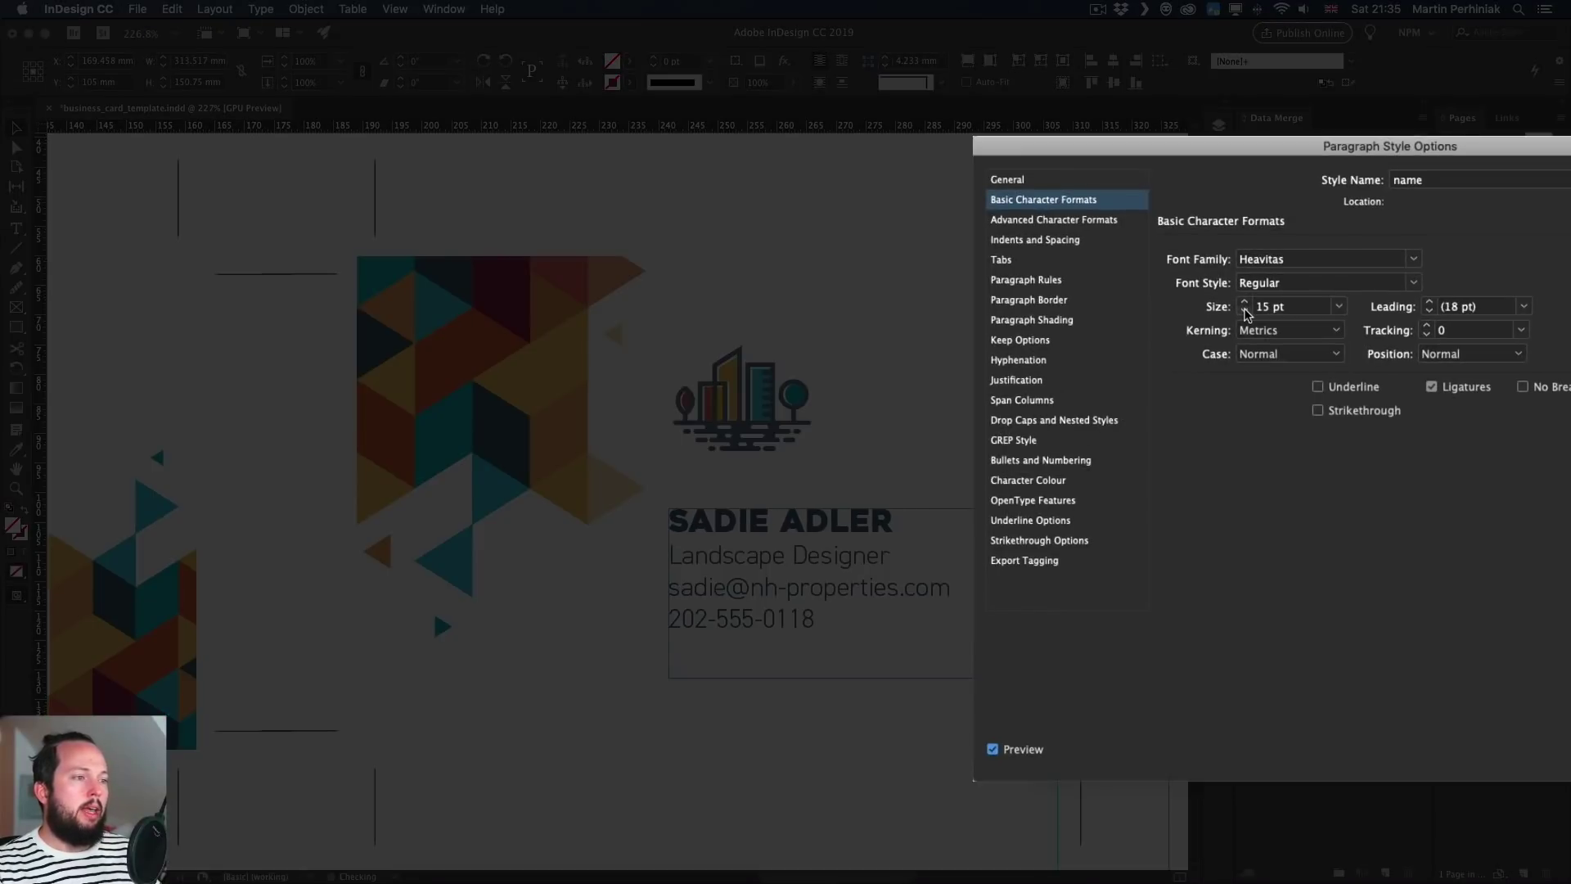
click(1245, 314)
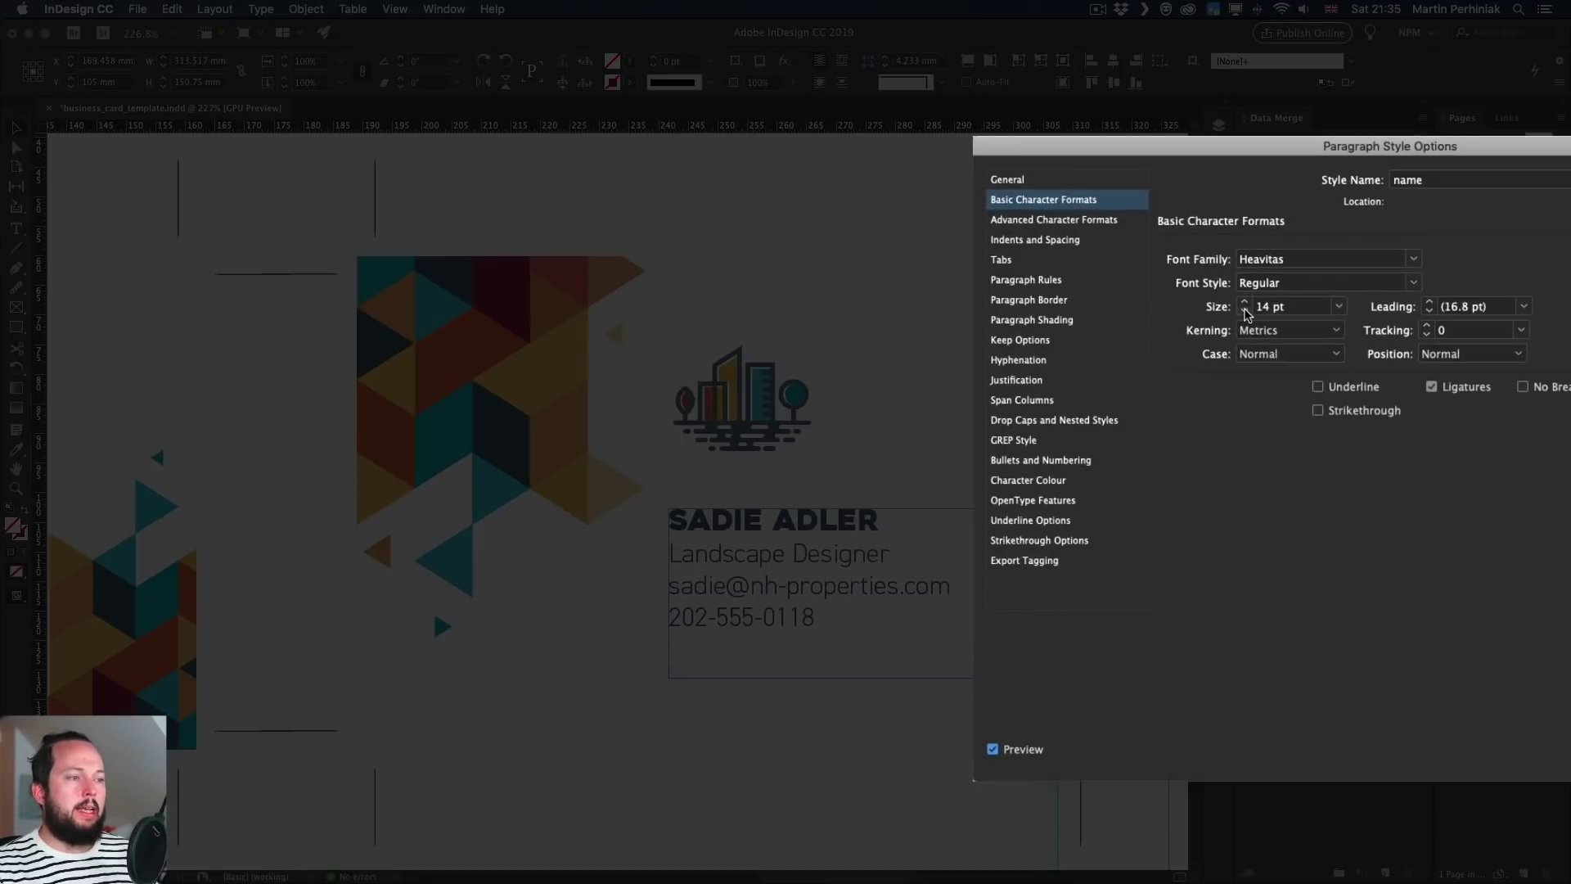
key(Return)
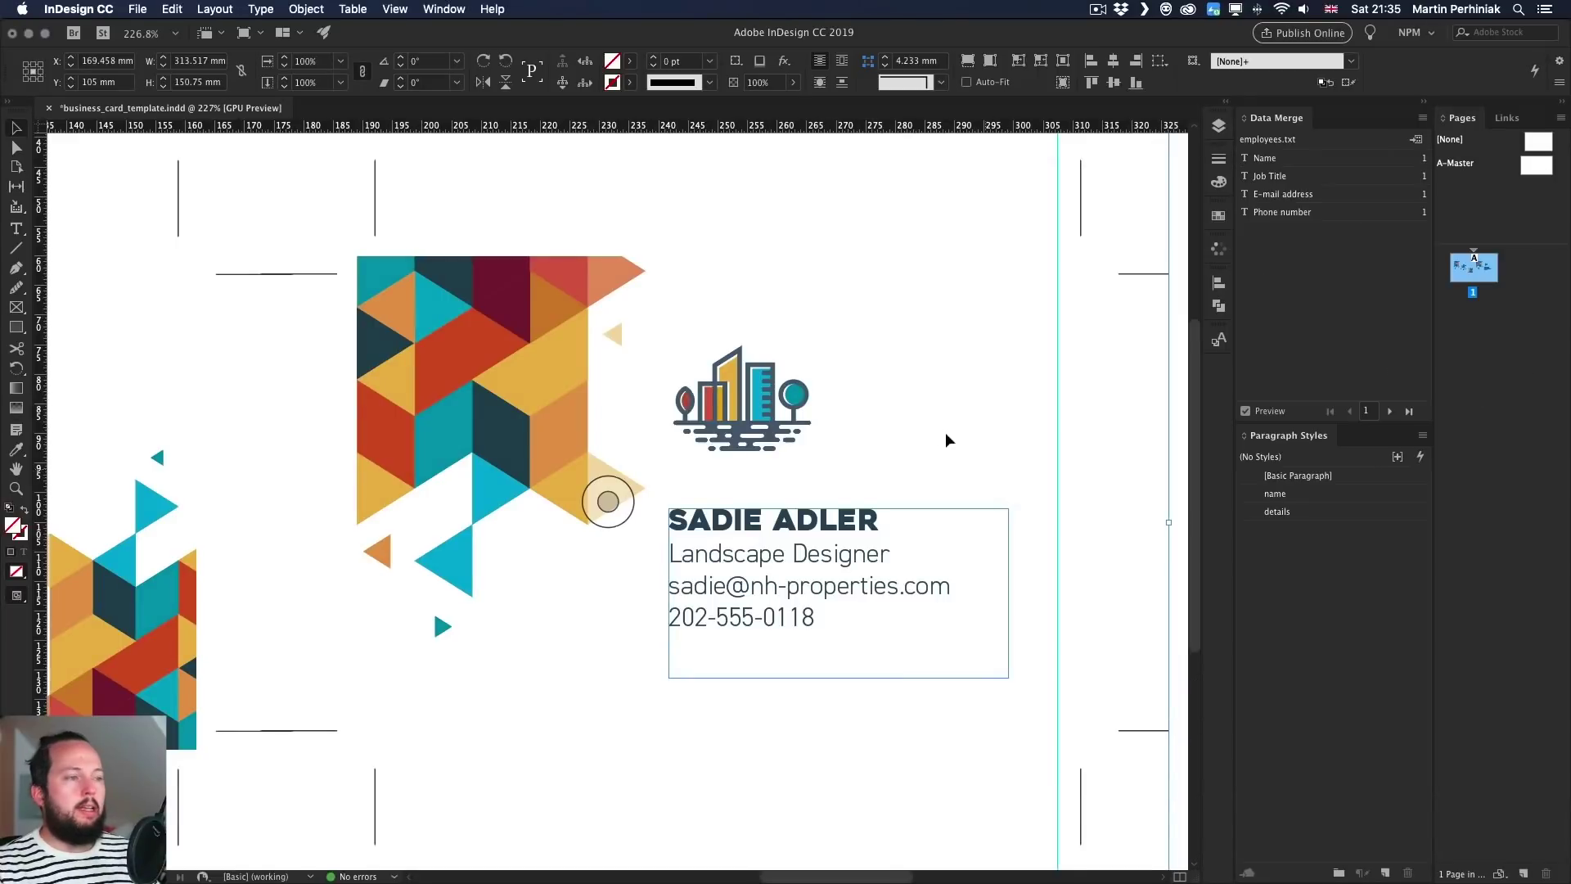
- Edit the 'details' paragraph style and set its text size to 12 pt in Basic Character Formats
right_click(1325, 511)
click(1362, 527)
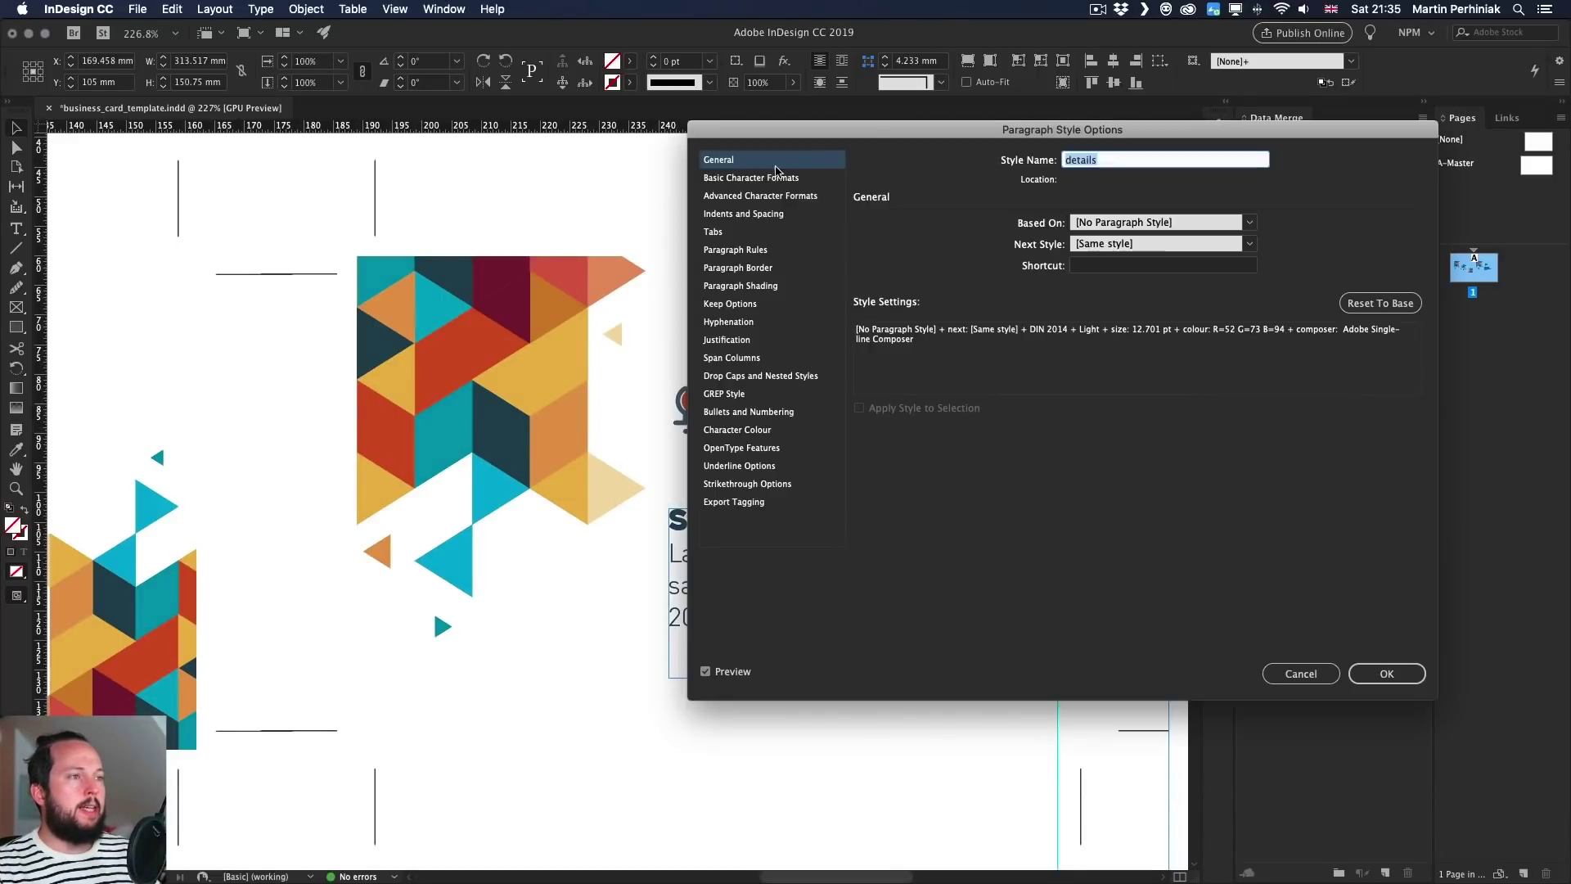
click(731, 178)
drag(900, 130, 1175, 200)
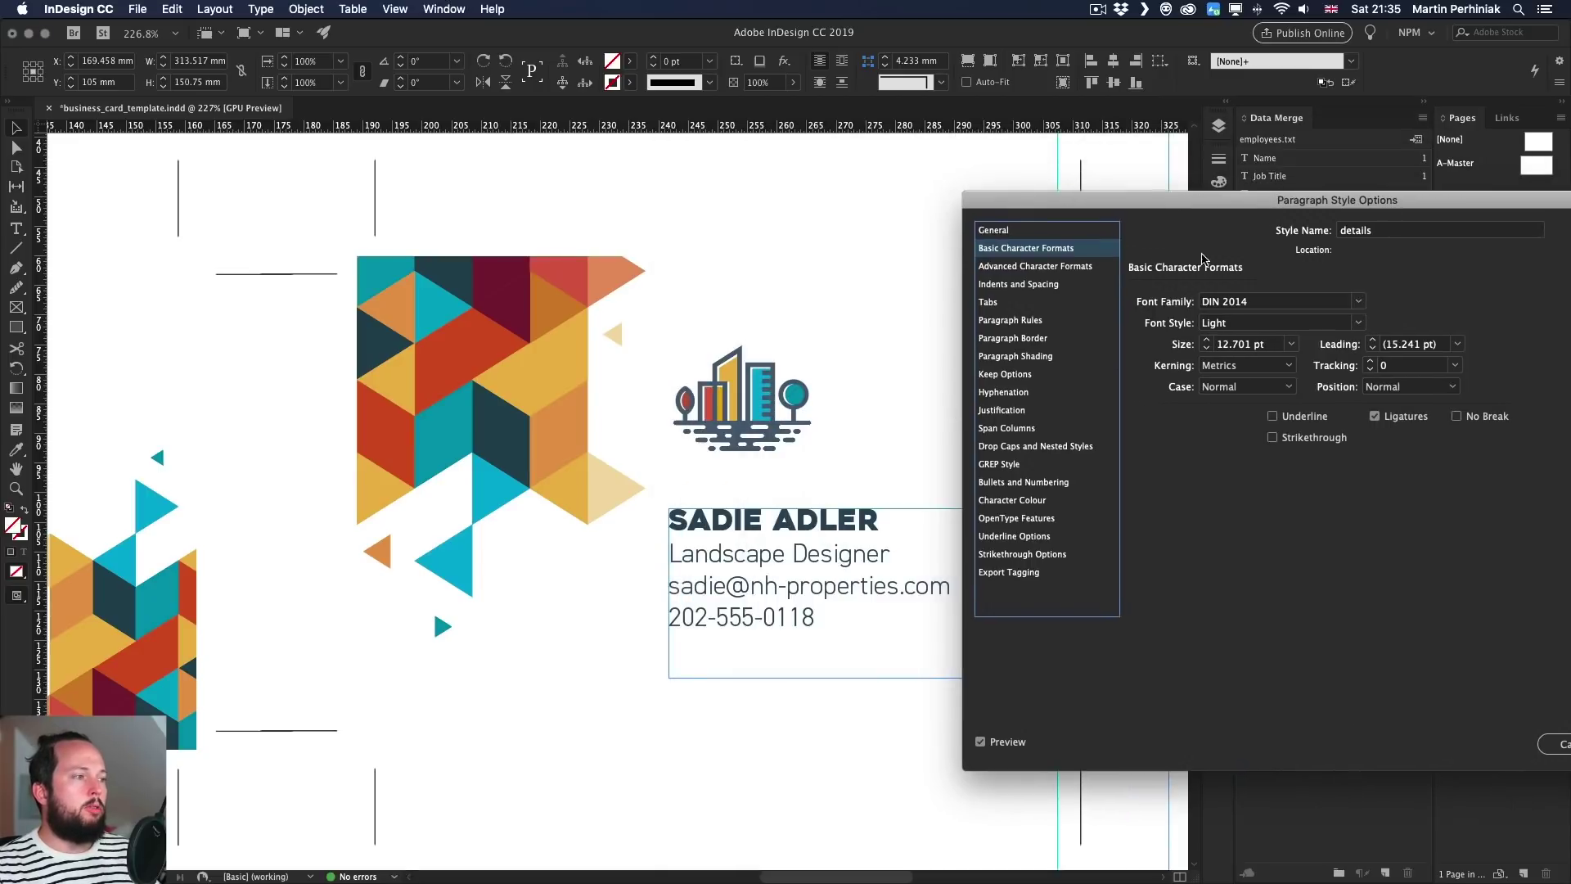
click(1208, 352)
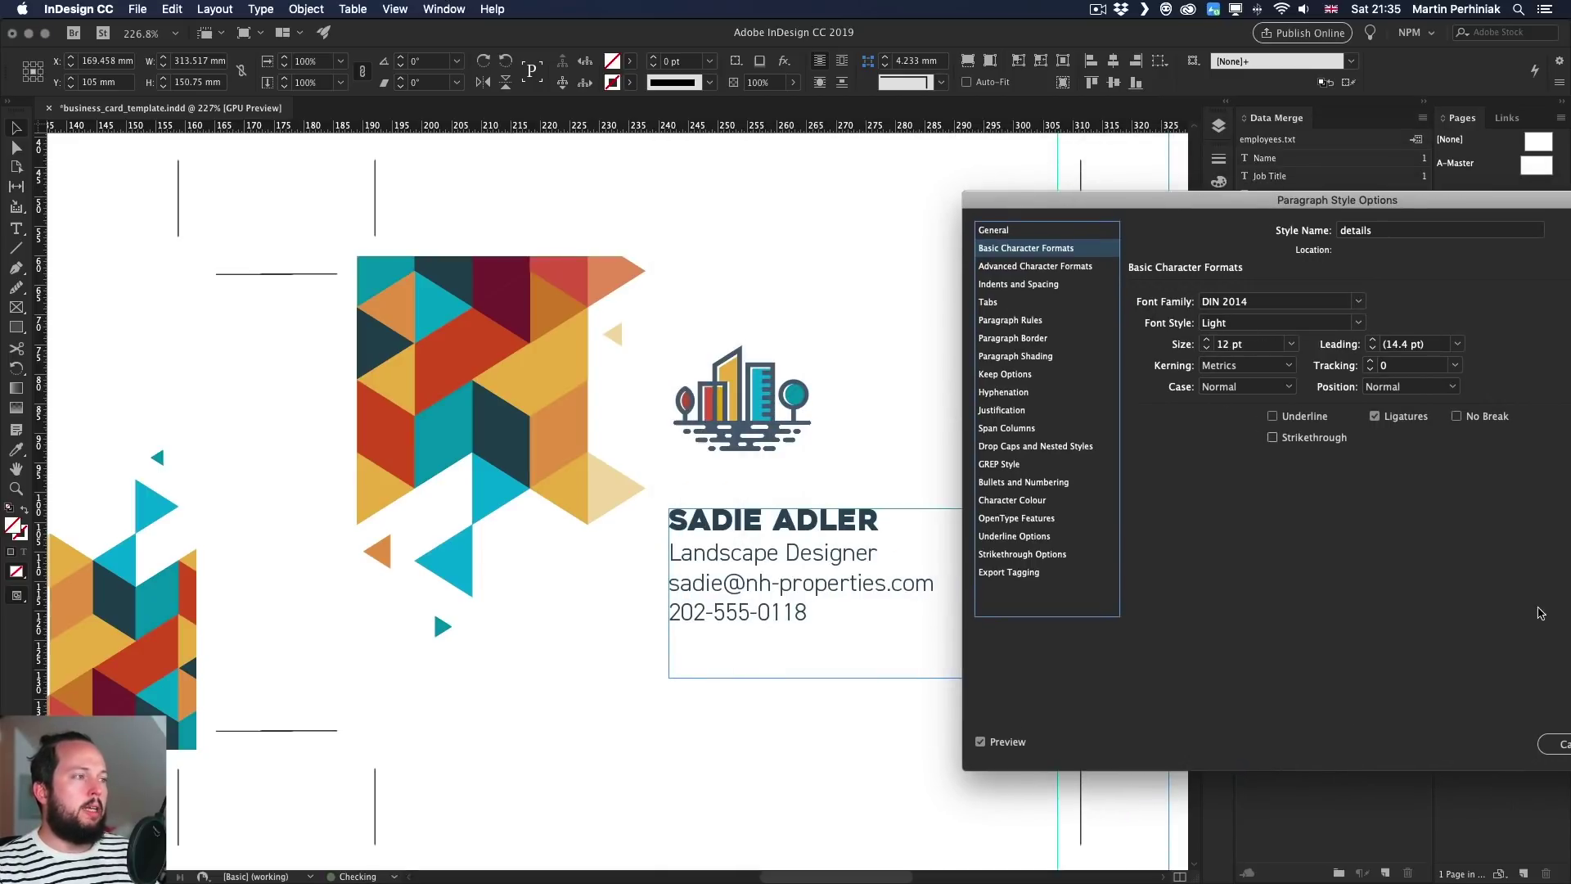
drag(1325, 204, 942, 159)
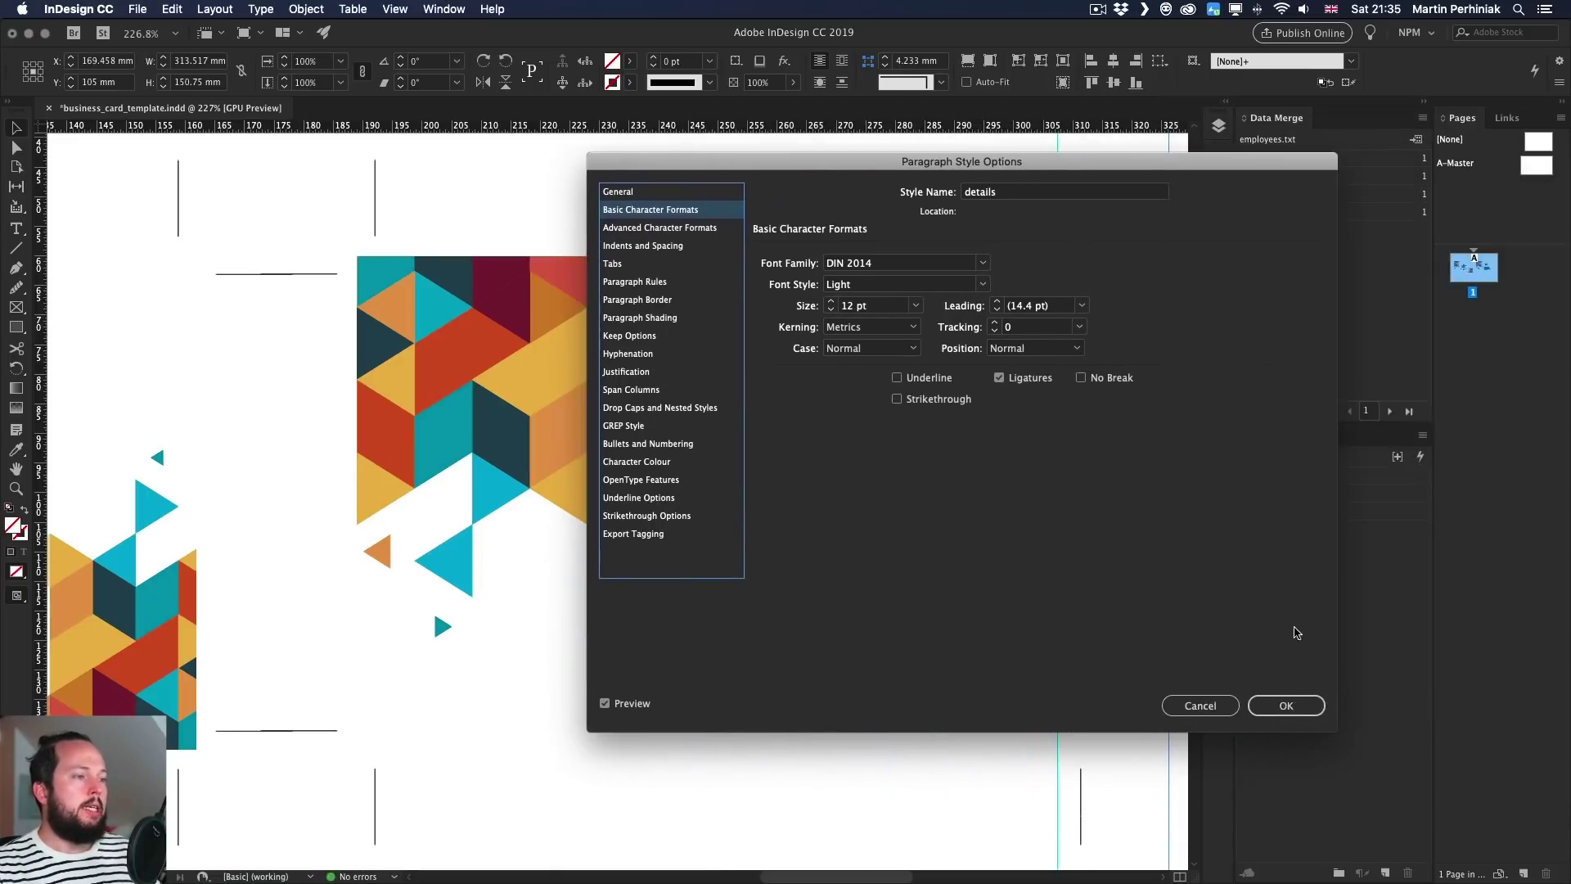
- Confirm the details style, preview records 2 and 3, and widen the text frame to fit the long name
click(1293, 704)
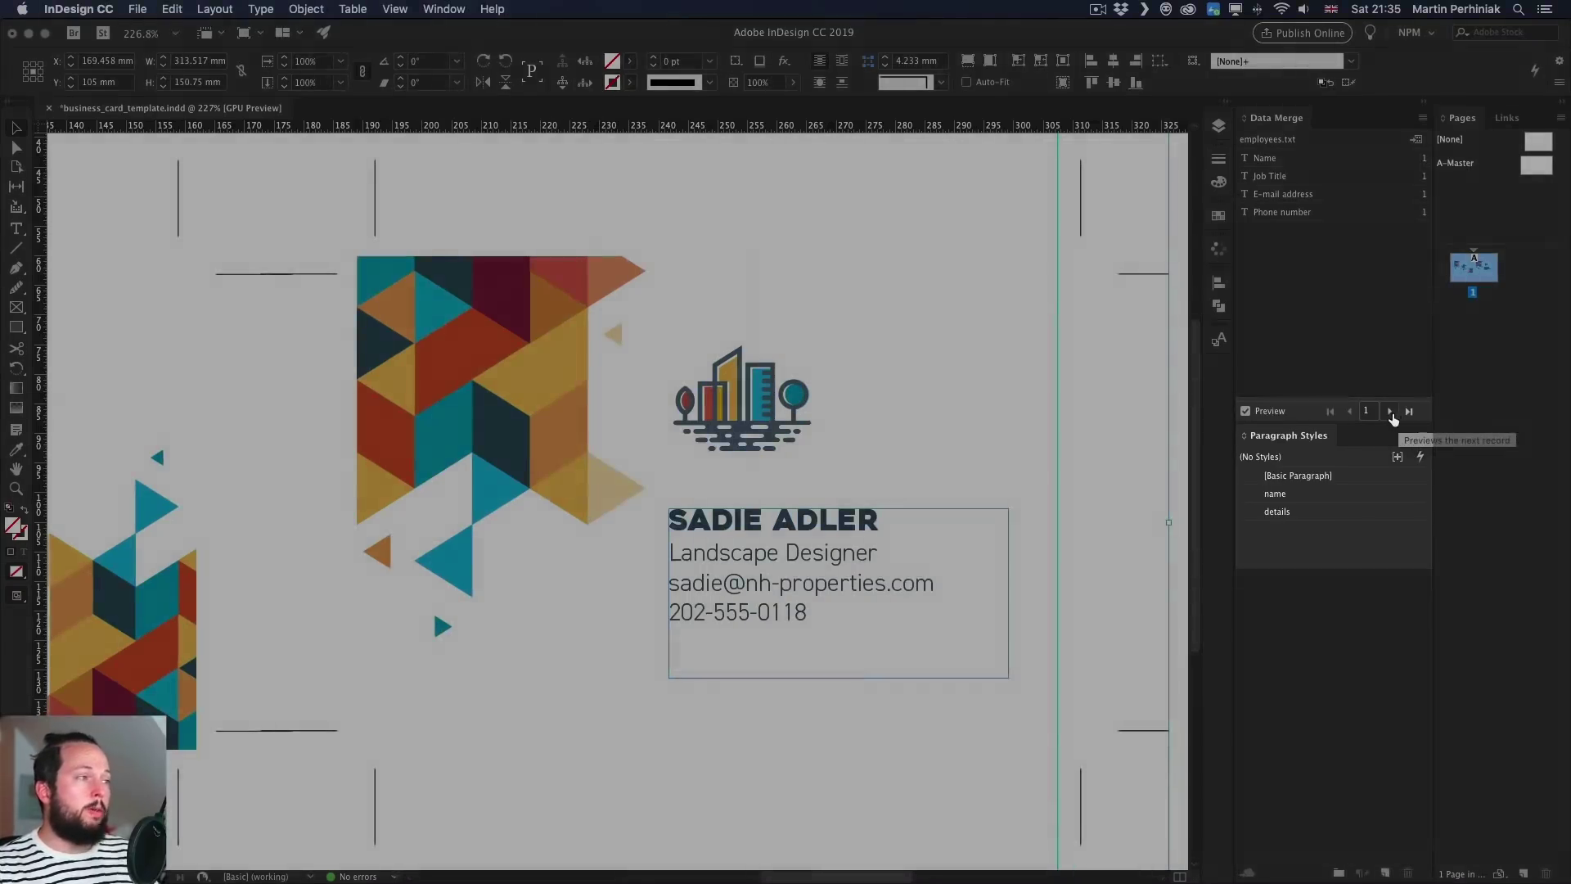
click(1389, 412)
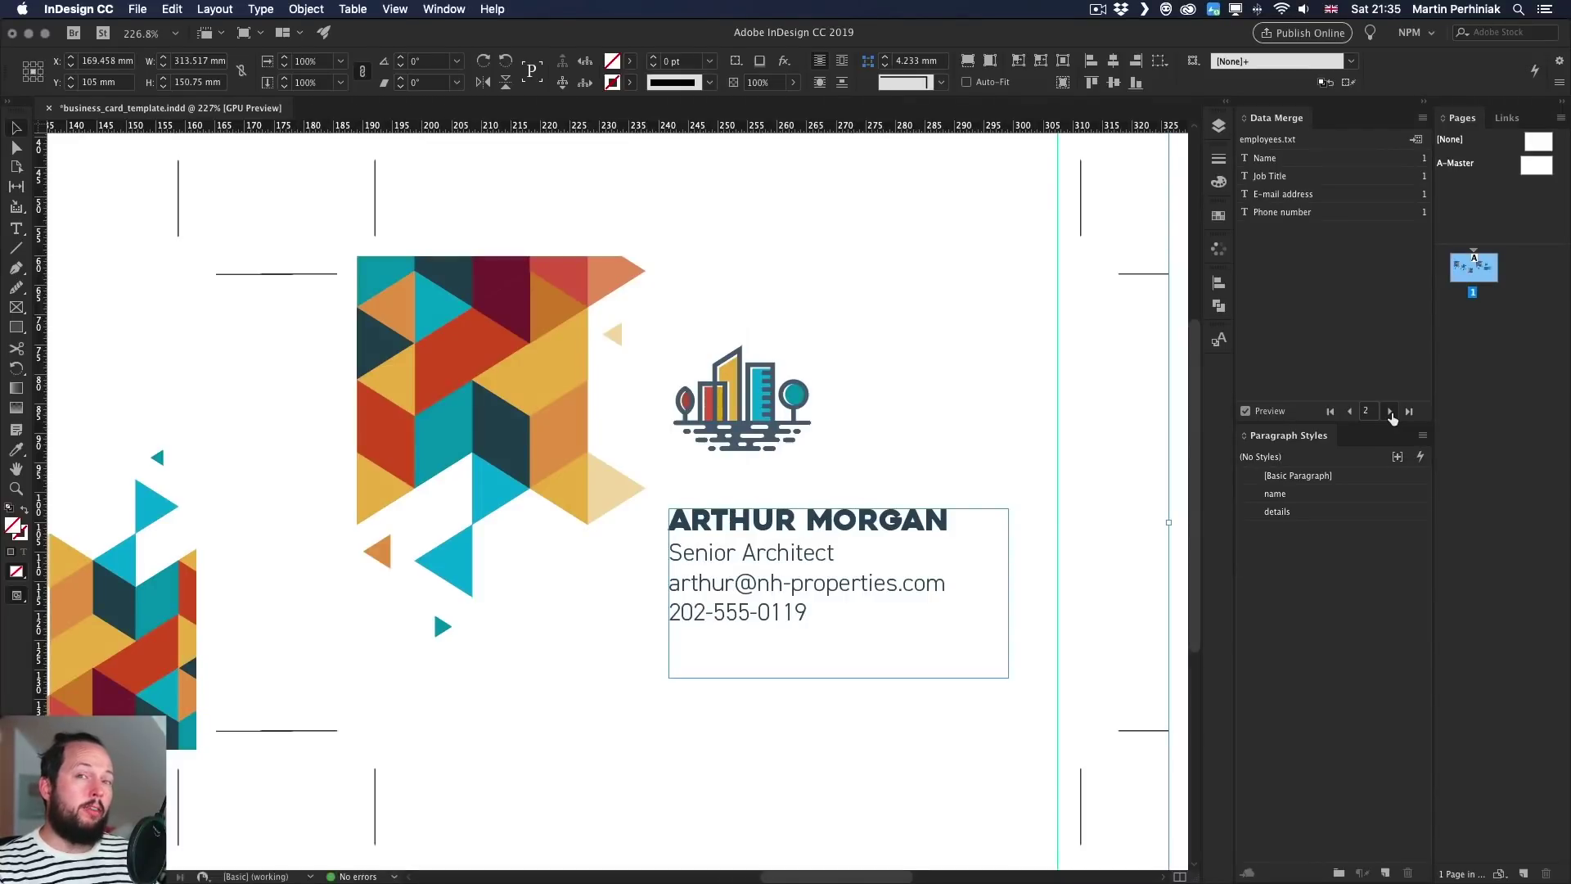
click(1391, 412)
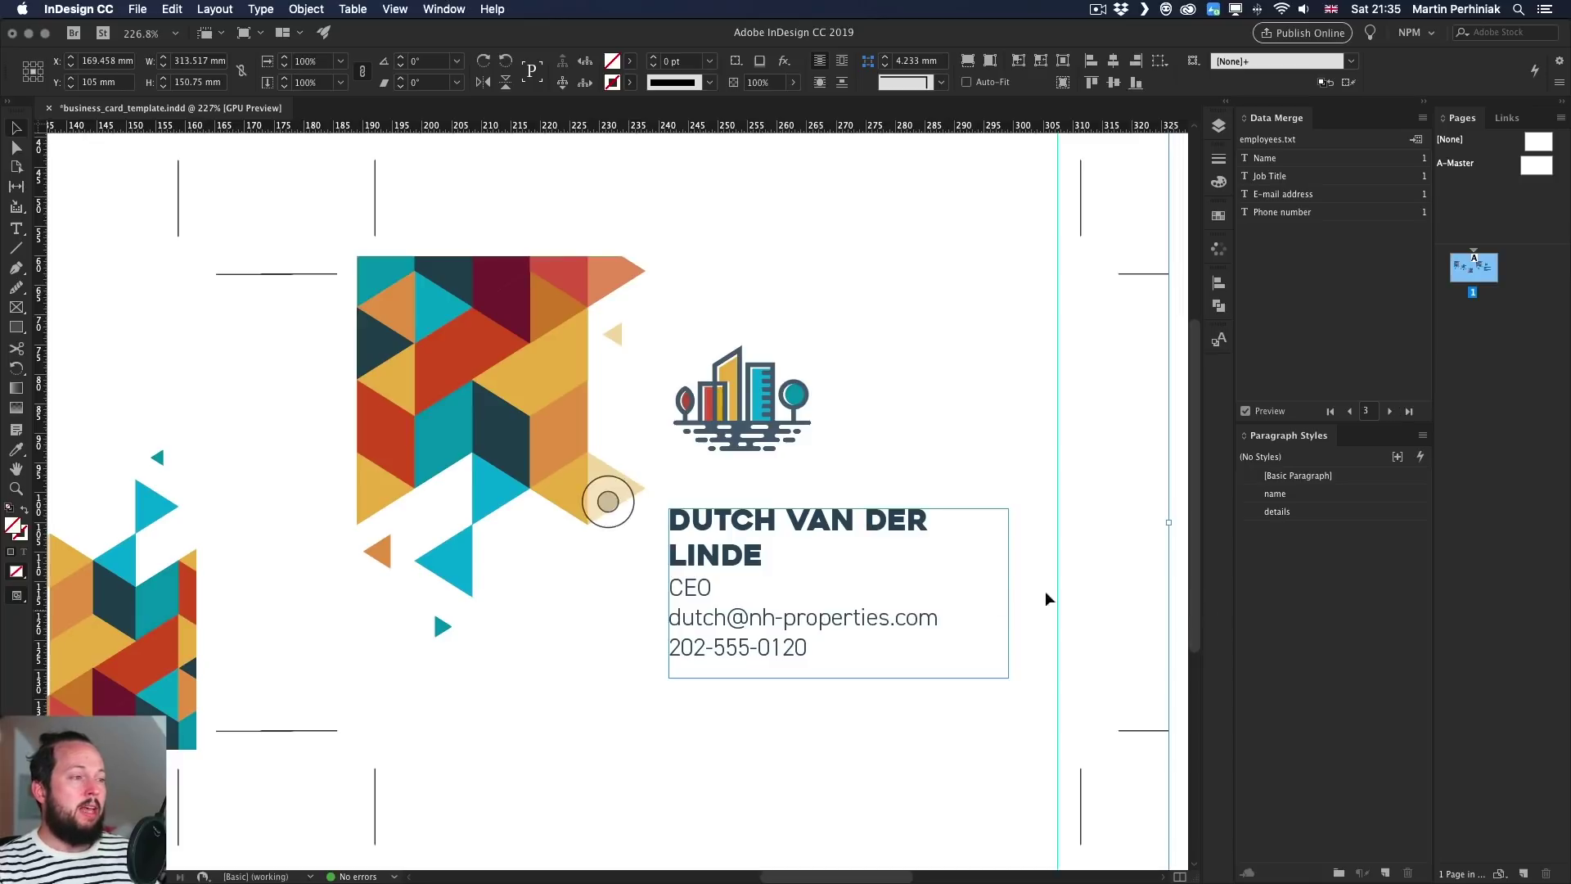
click(1010, 594)
drag(1010, 595, 1031, 592)
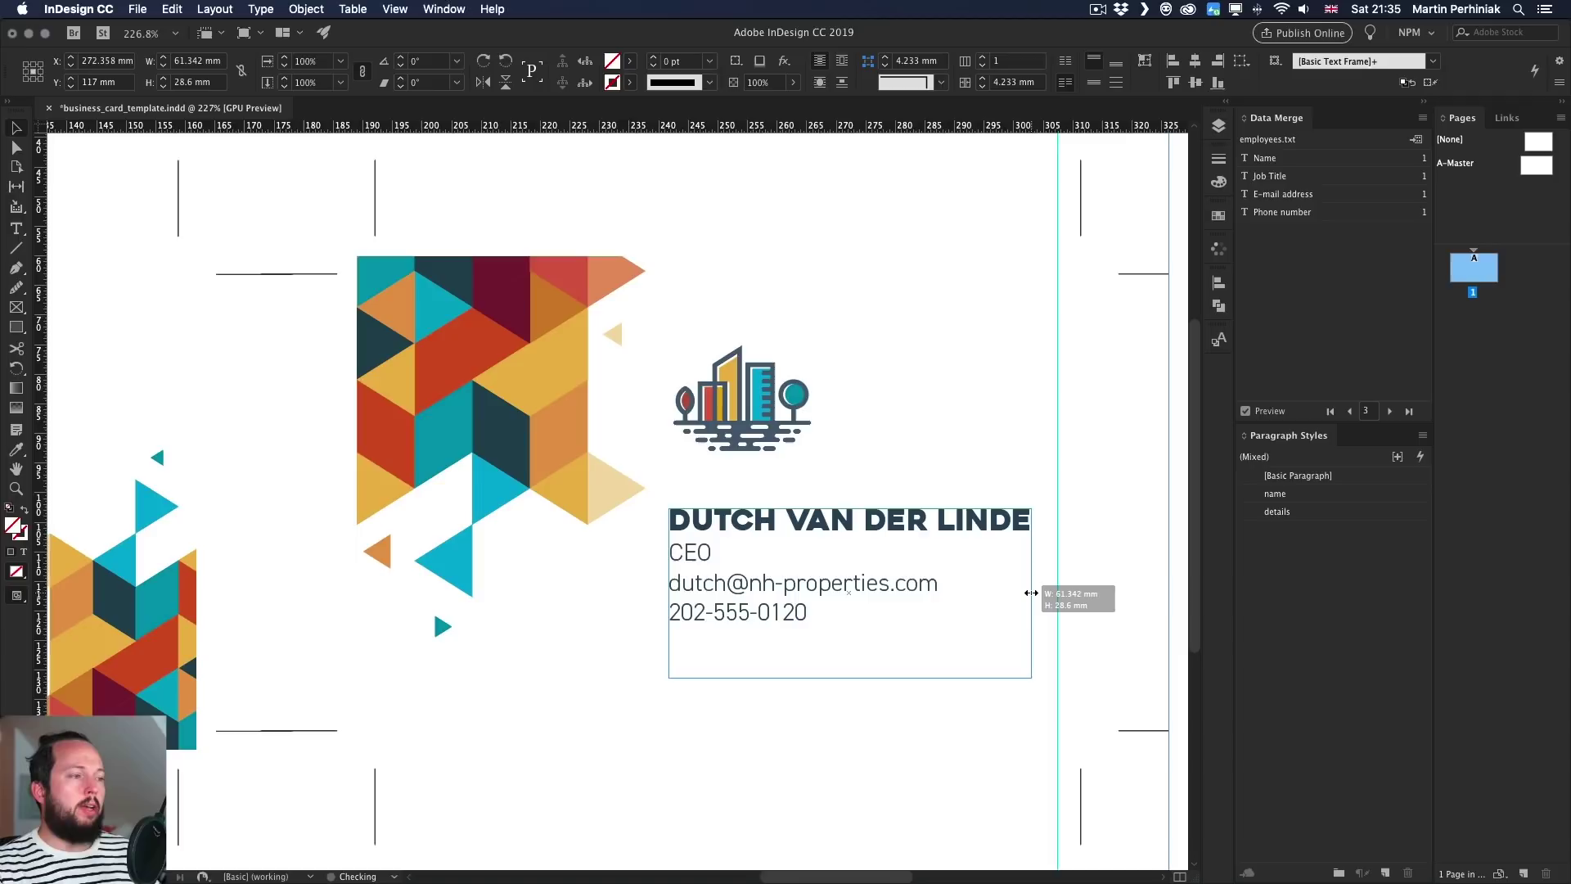
click(1104, 315)
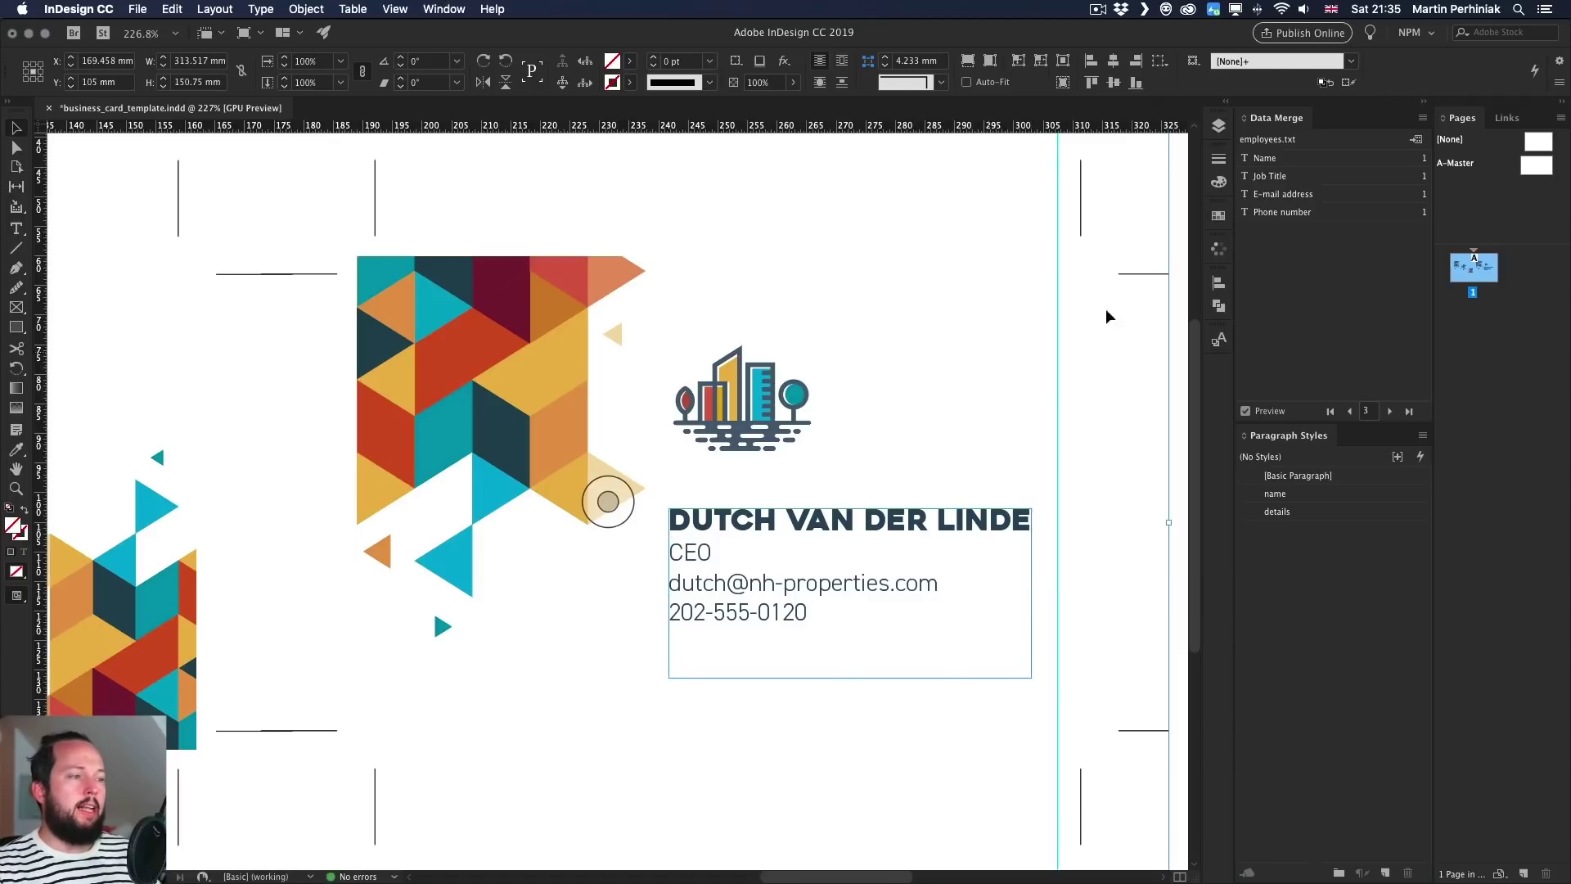
- Step forward to the last employee record, then back to record 1
click(1384, 411)
click(1386, 412)
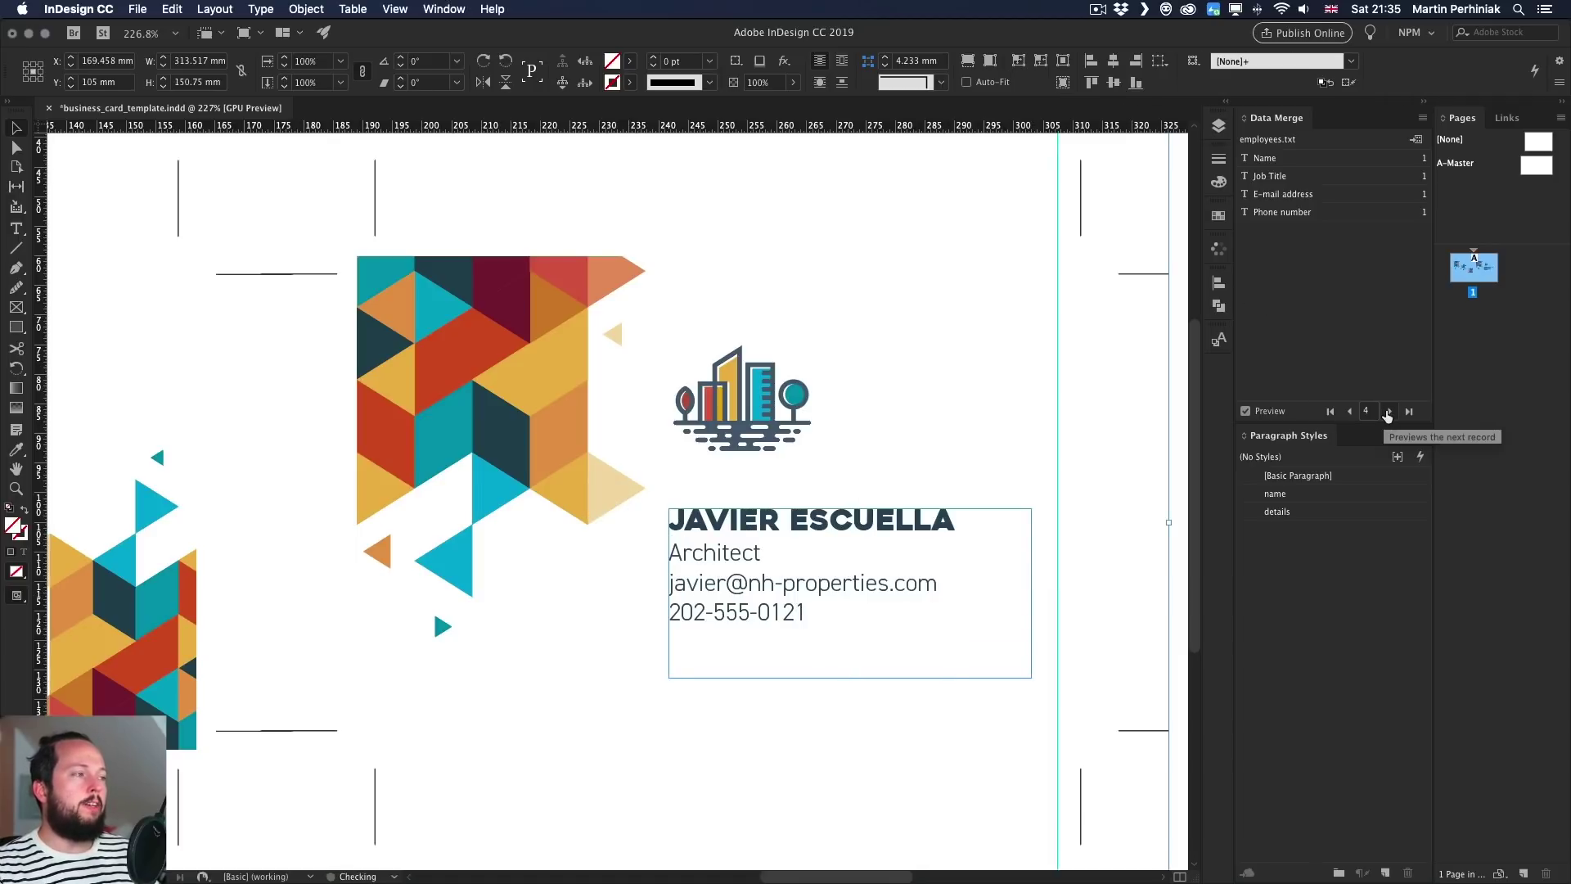
click(1387, 414)
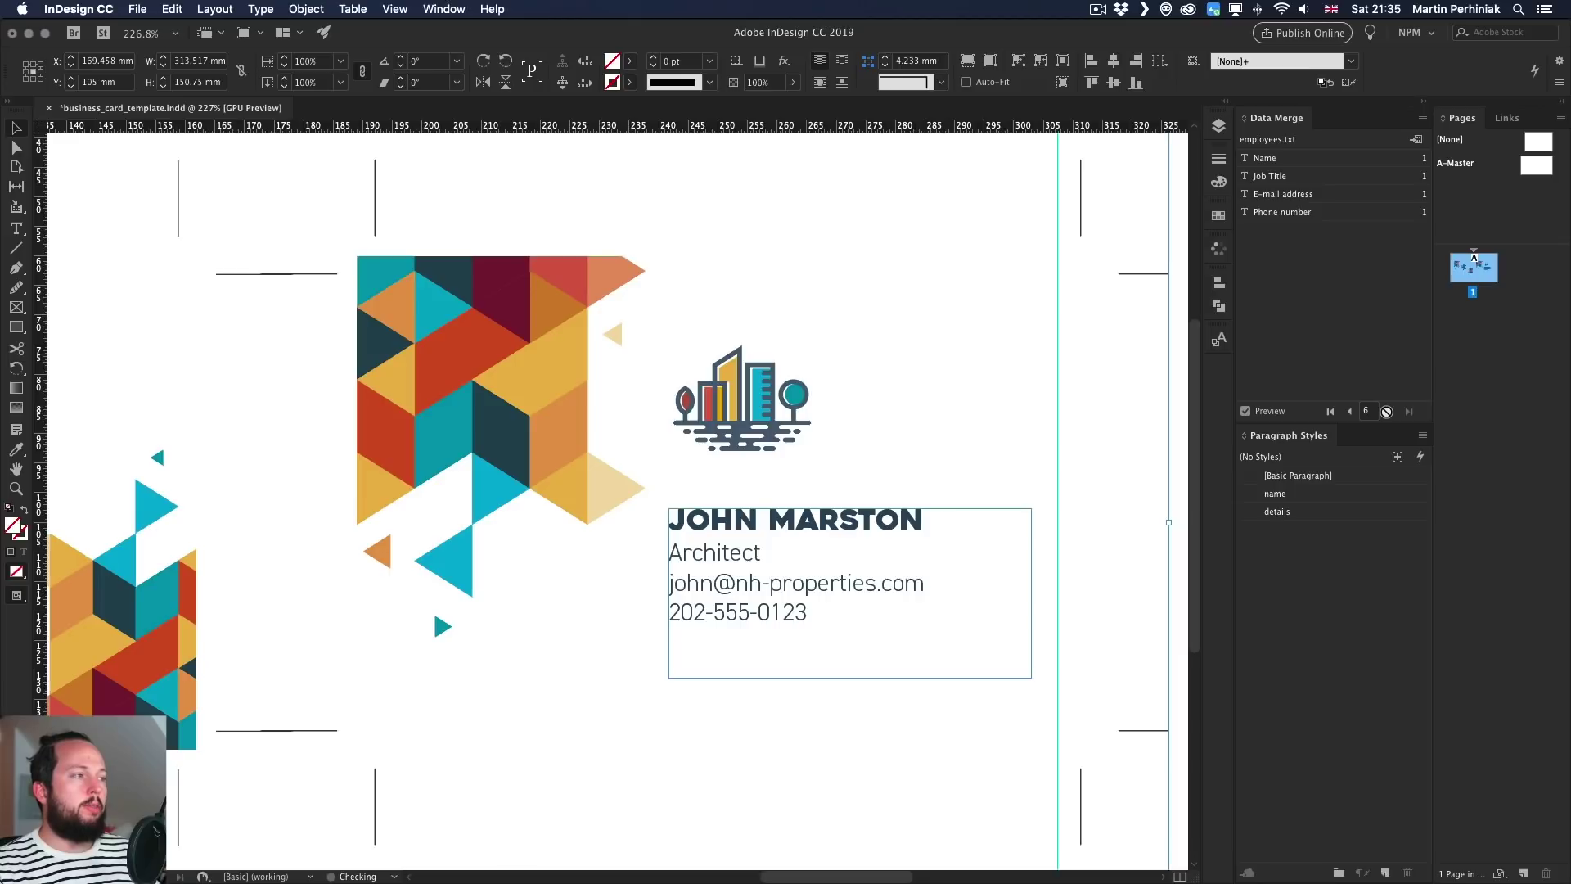
click(1349, 413)
click(1348, 413)
click(1349, 413)
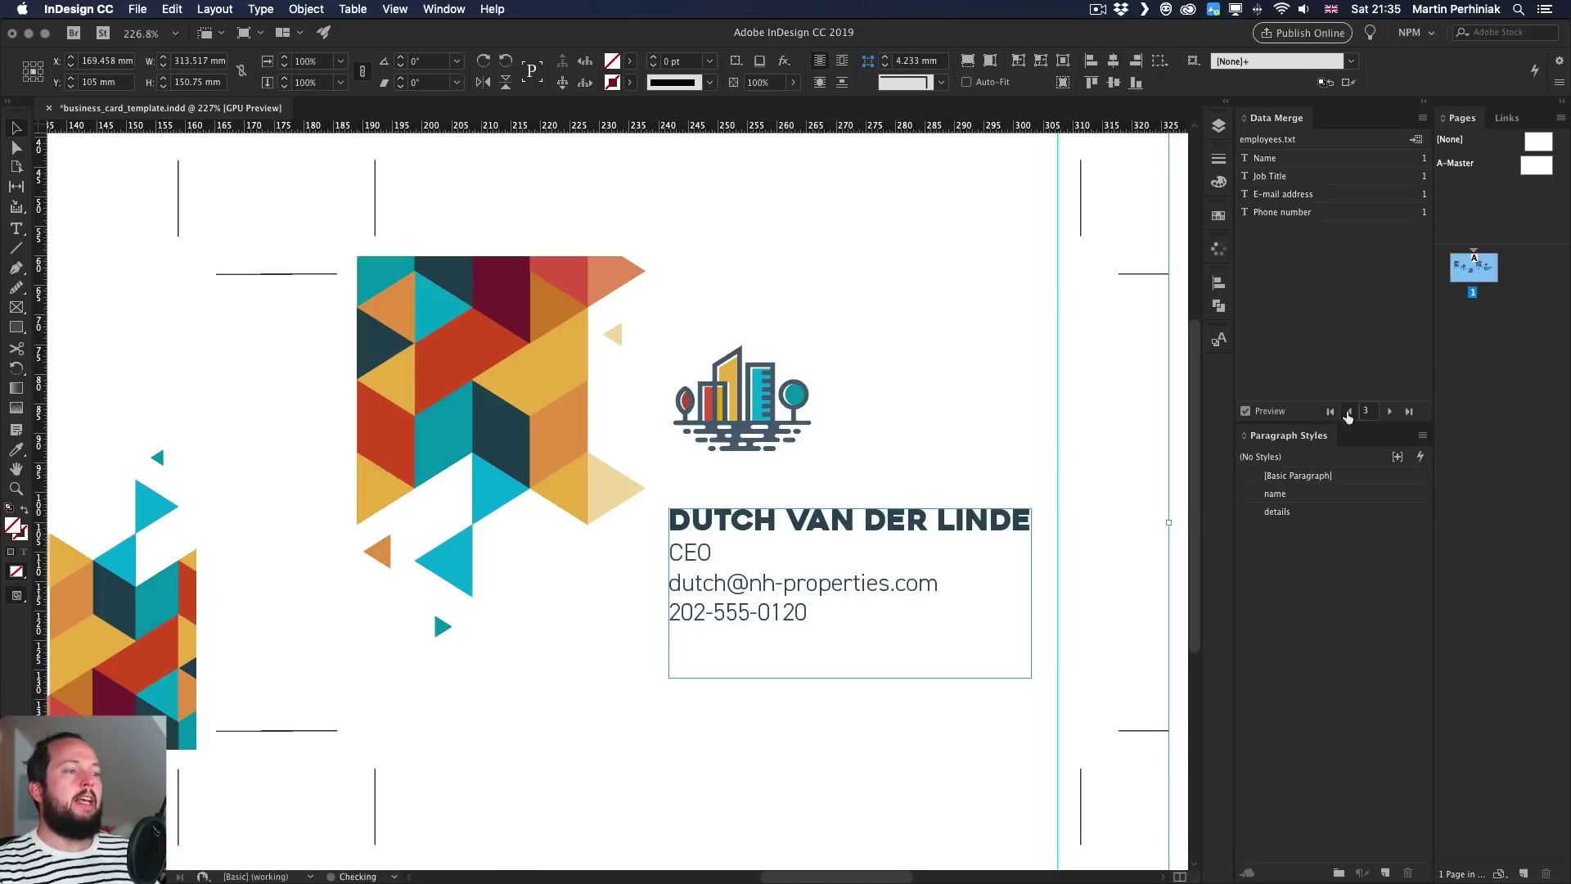
click(1348, 413)
click(1347, 414)
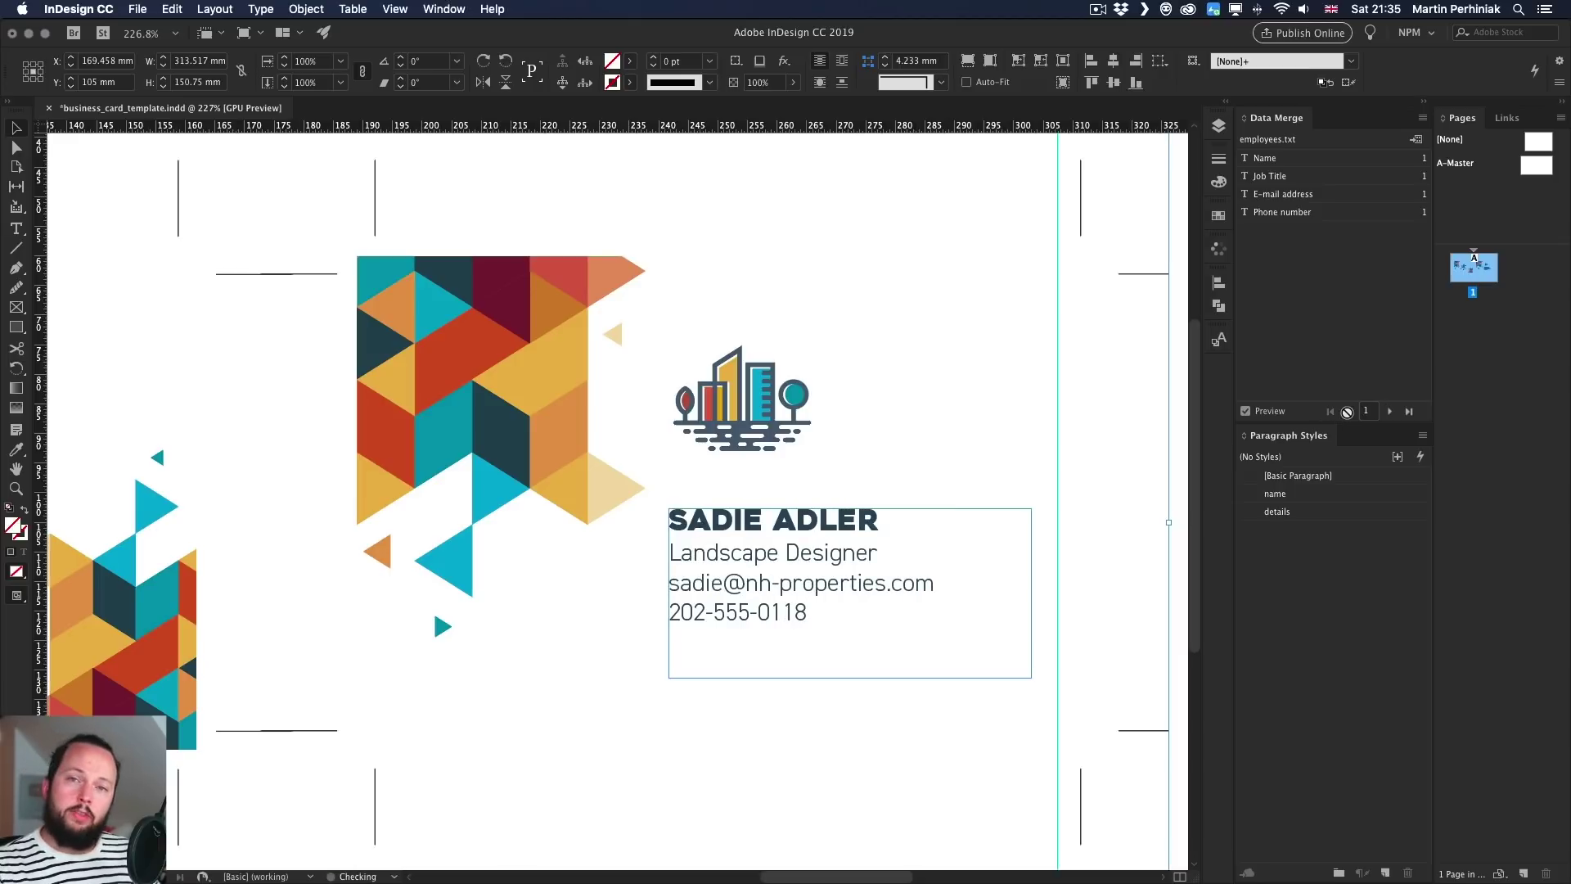
- Fit the page, dismiss the data merge alert, and uncheck Preview to show the placeholders
key(super+0)
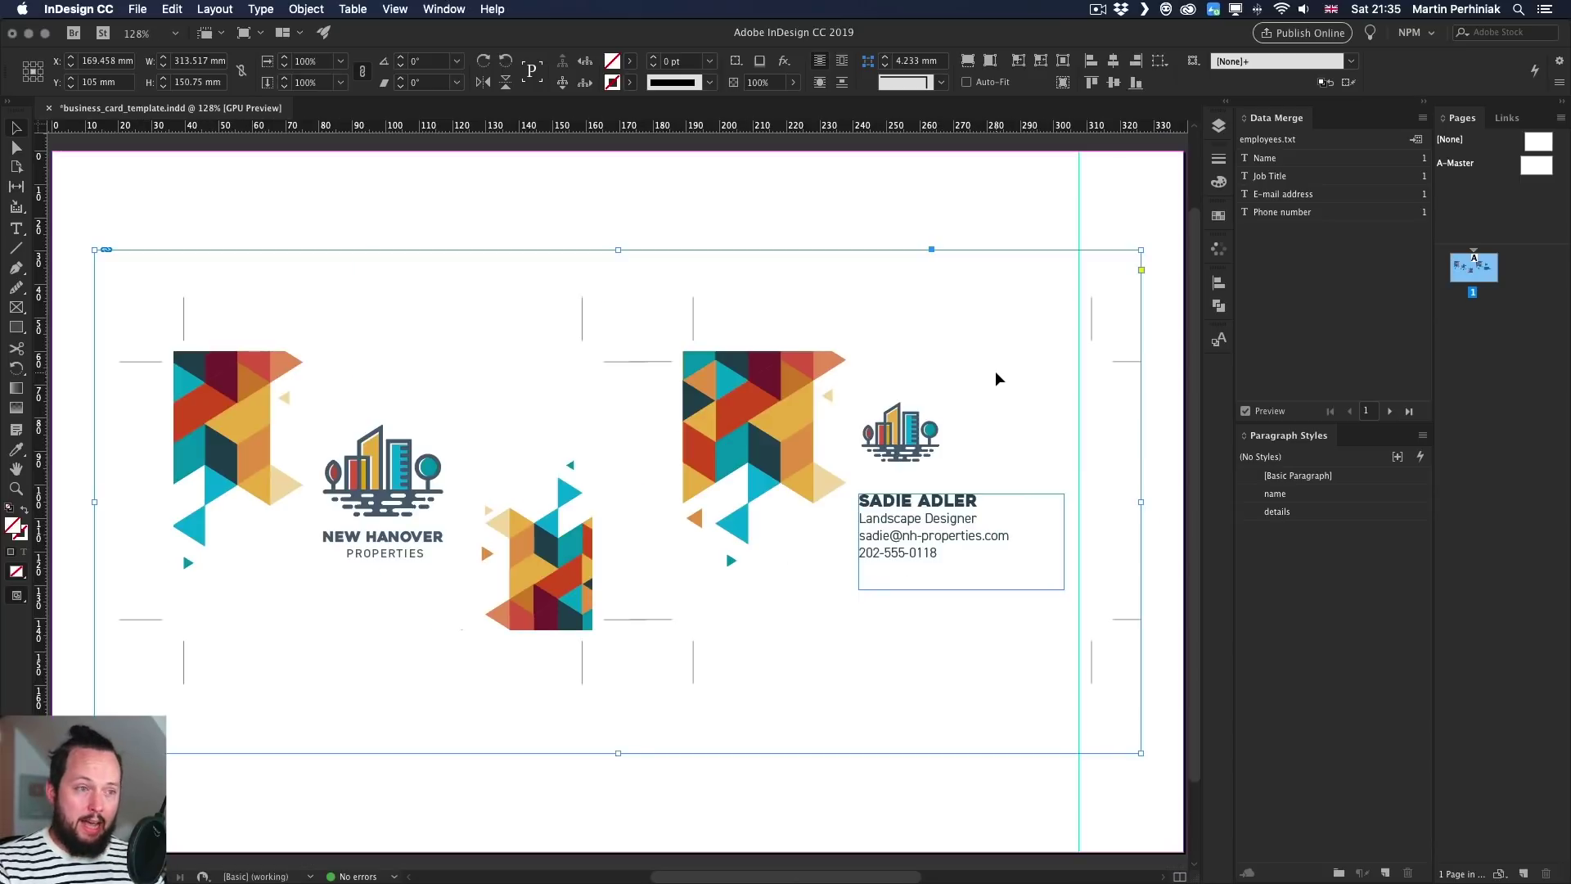
key(super+w)
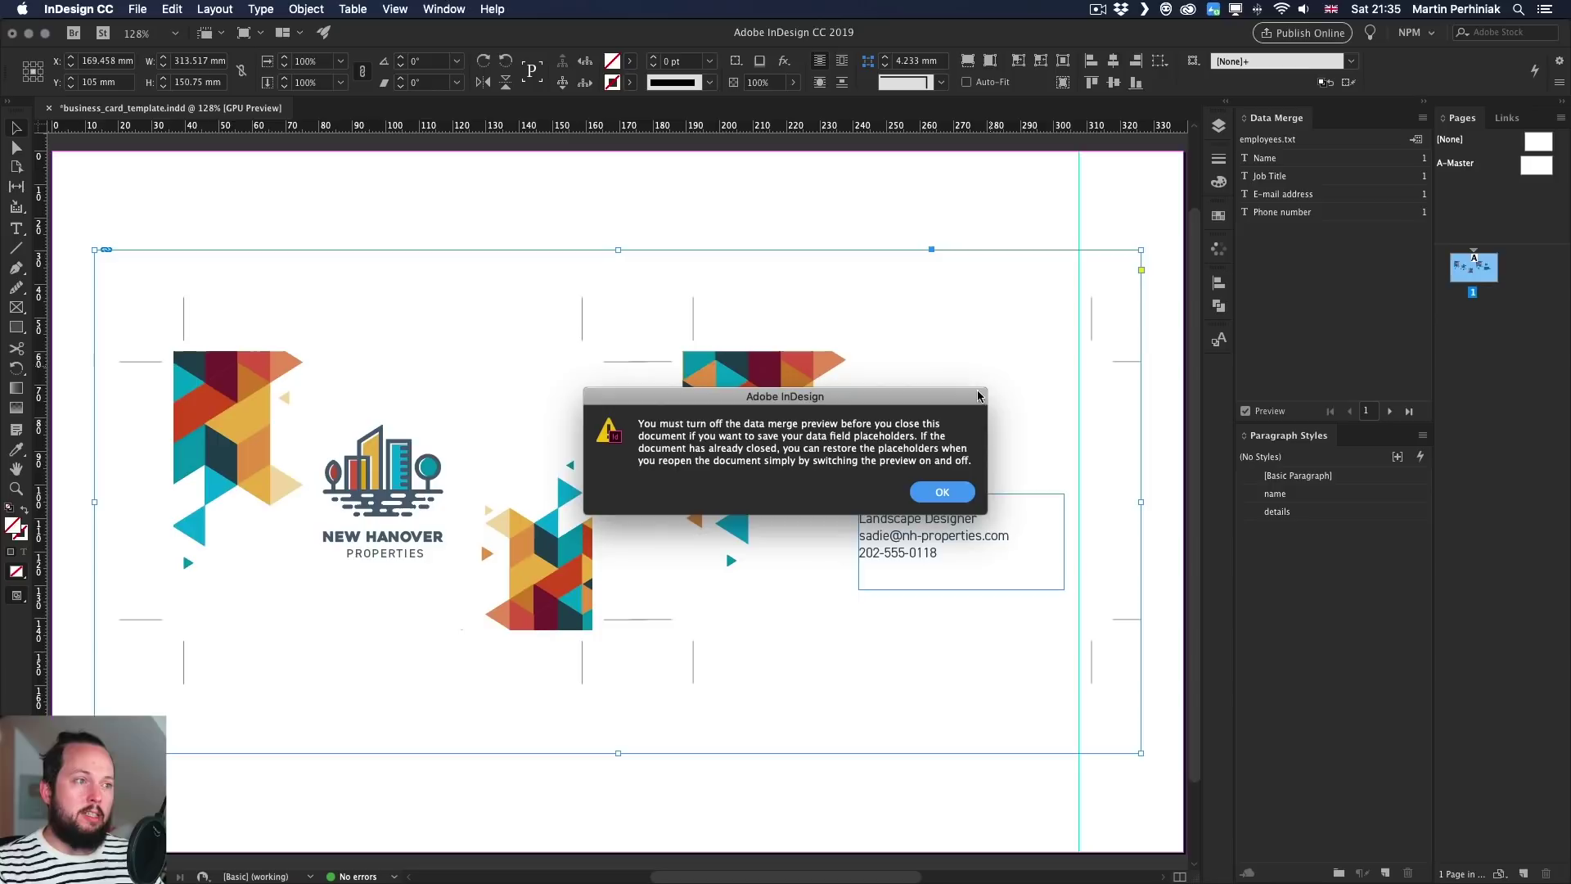
click(942, 492)
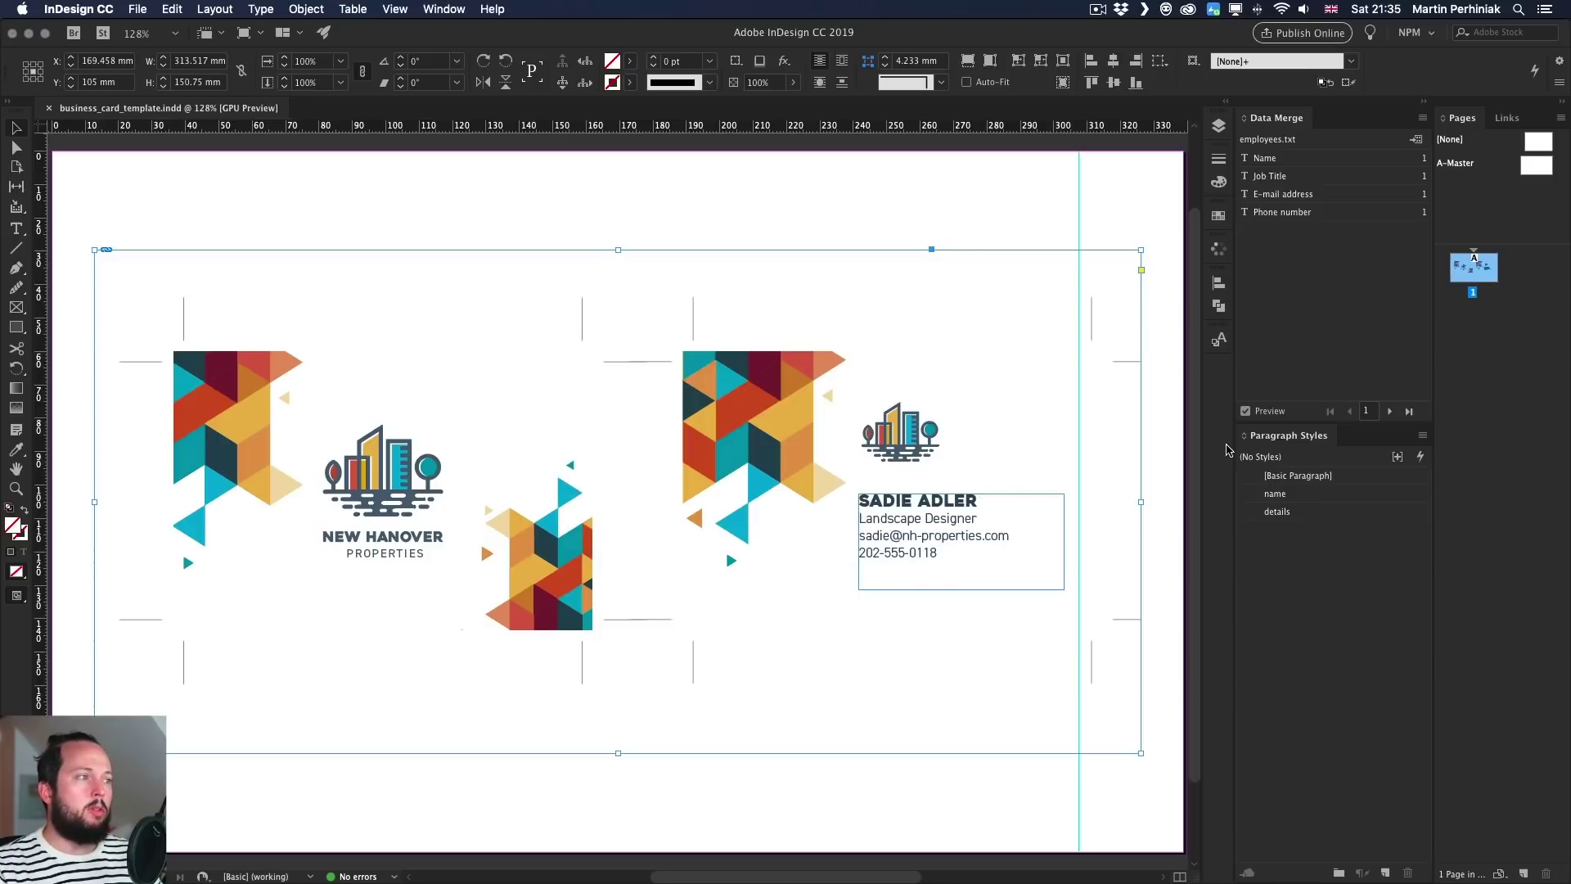
click(1245, 411)
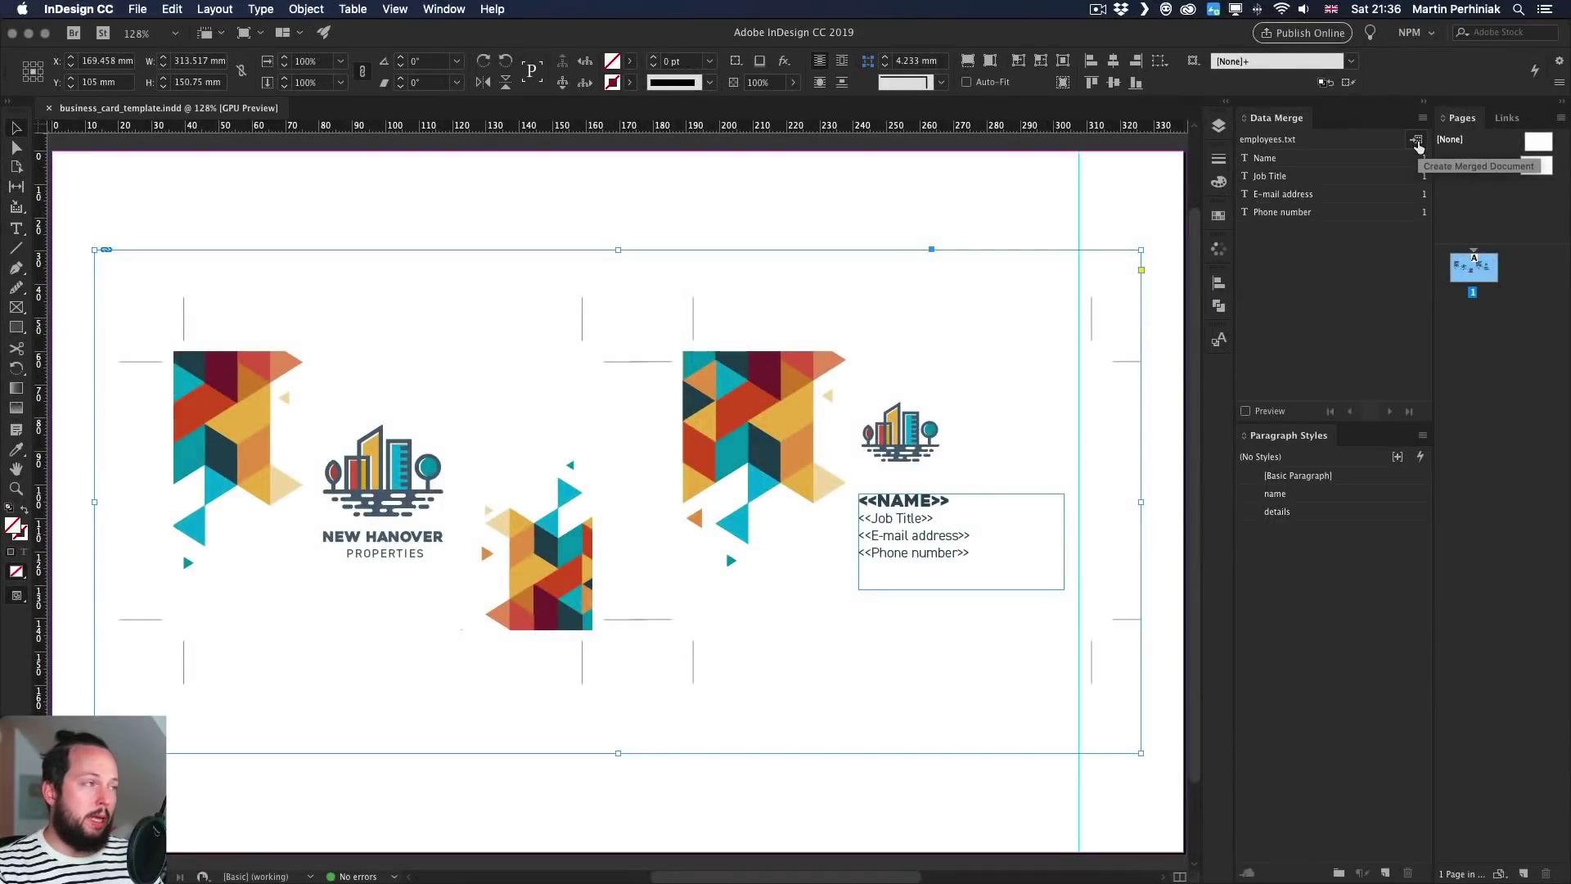
- In Create Merged Document, set Records To Merge to All Records after trying a 2-4,6 range
click(1416, 142)
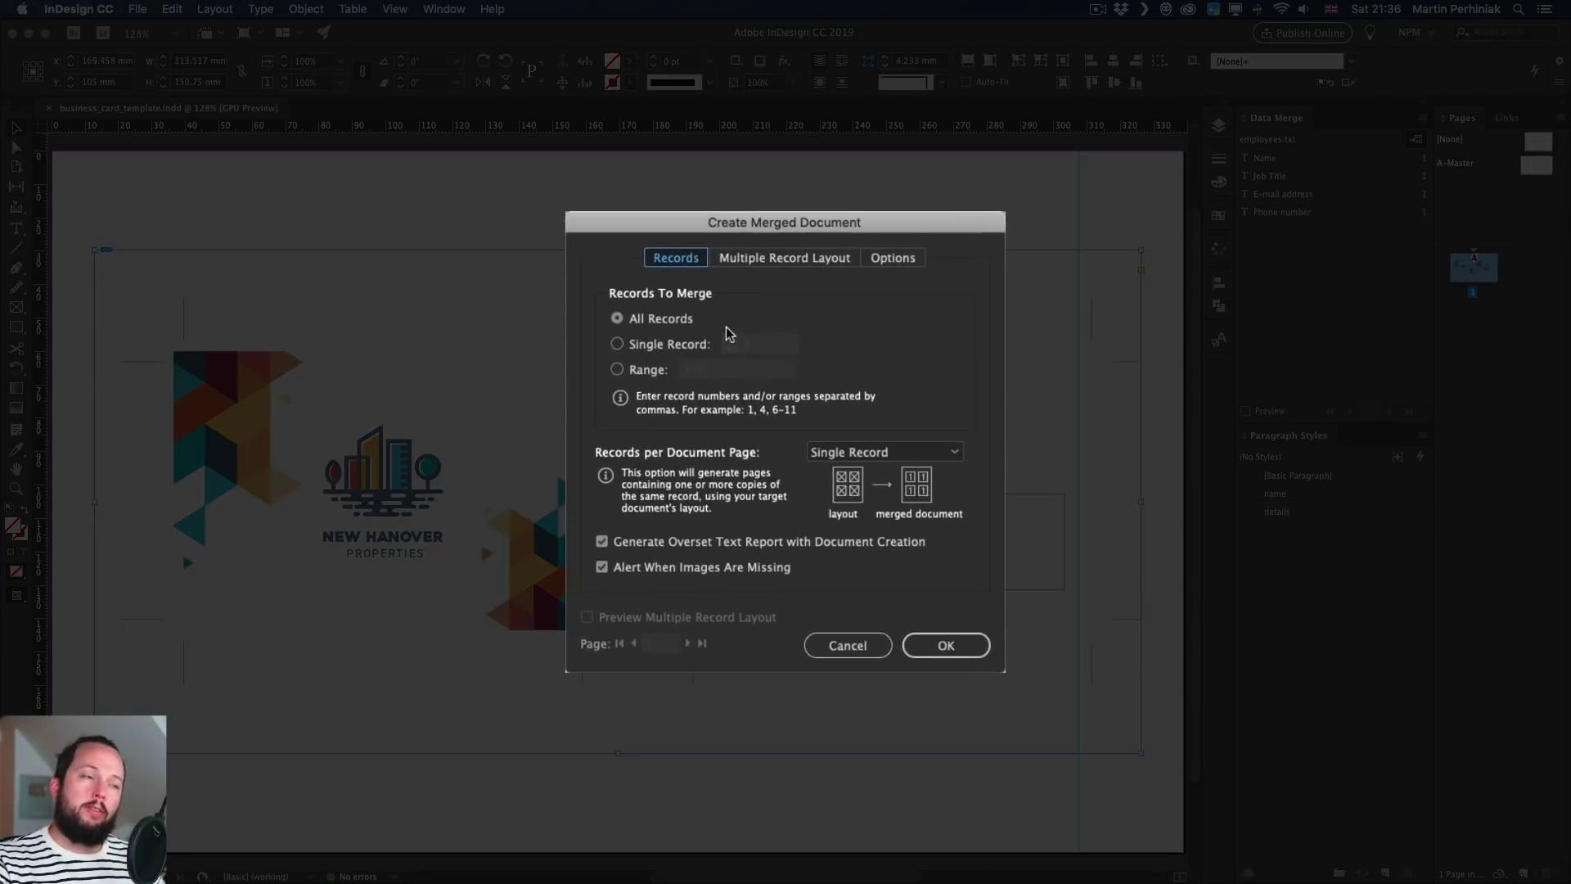
click(672, 346)
click(729, 339)
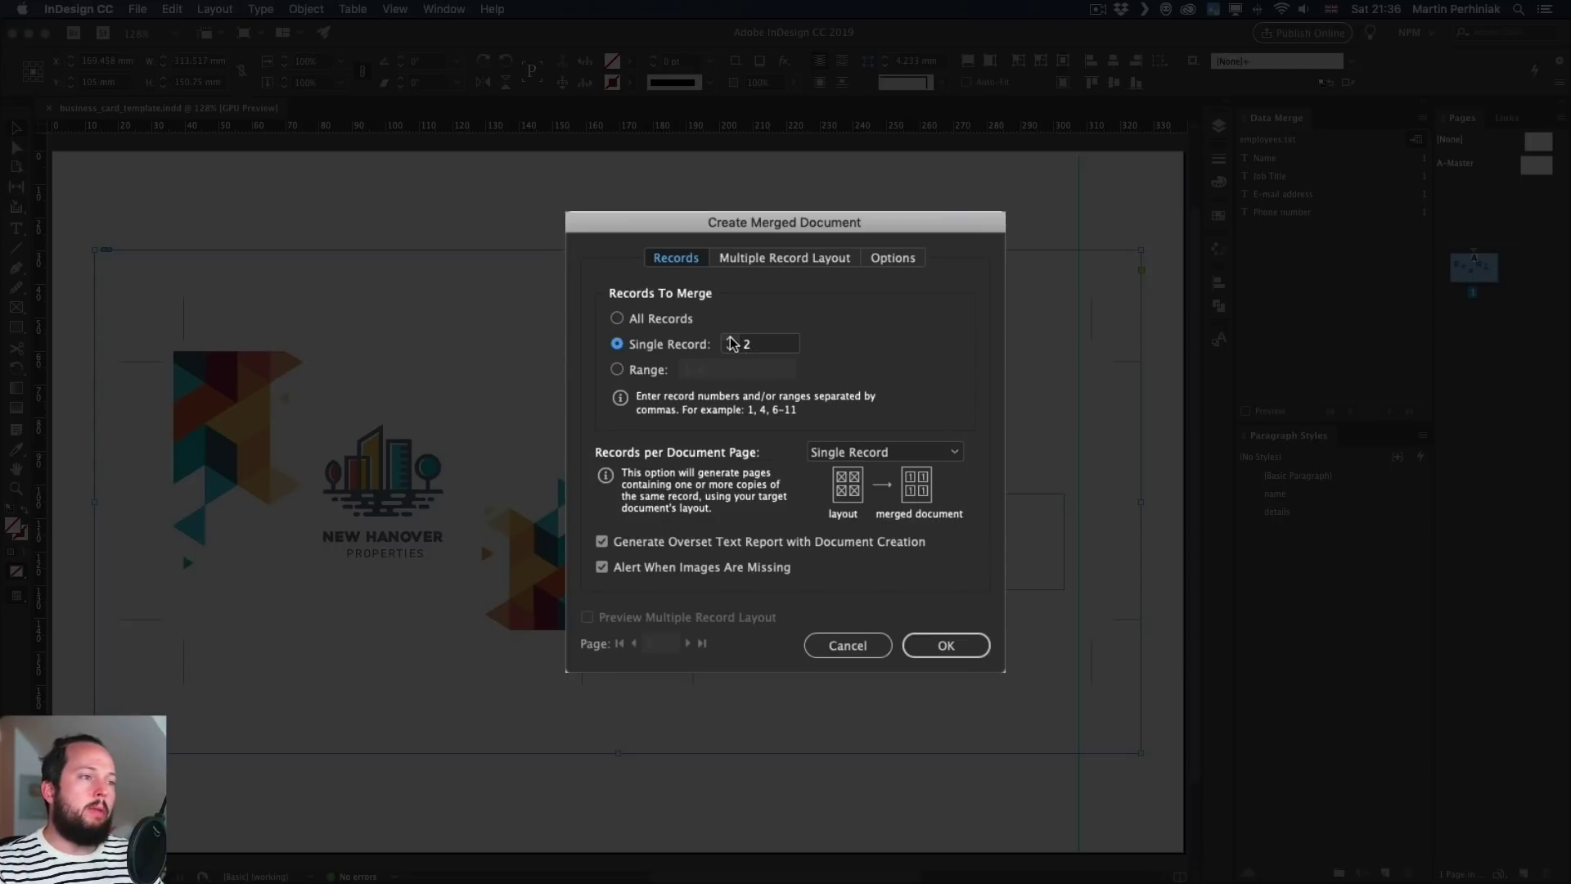
click(630, 369)
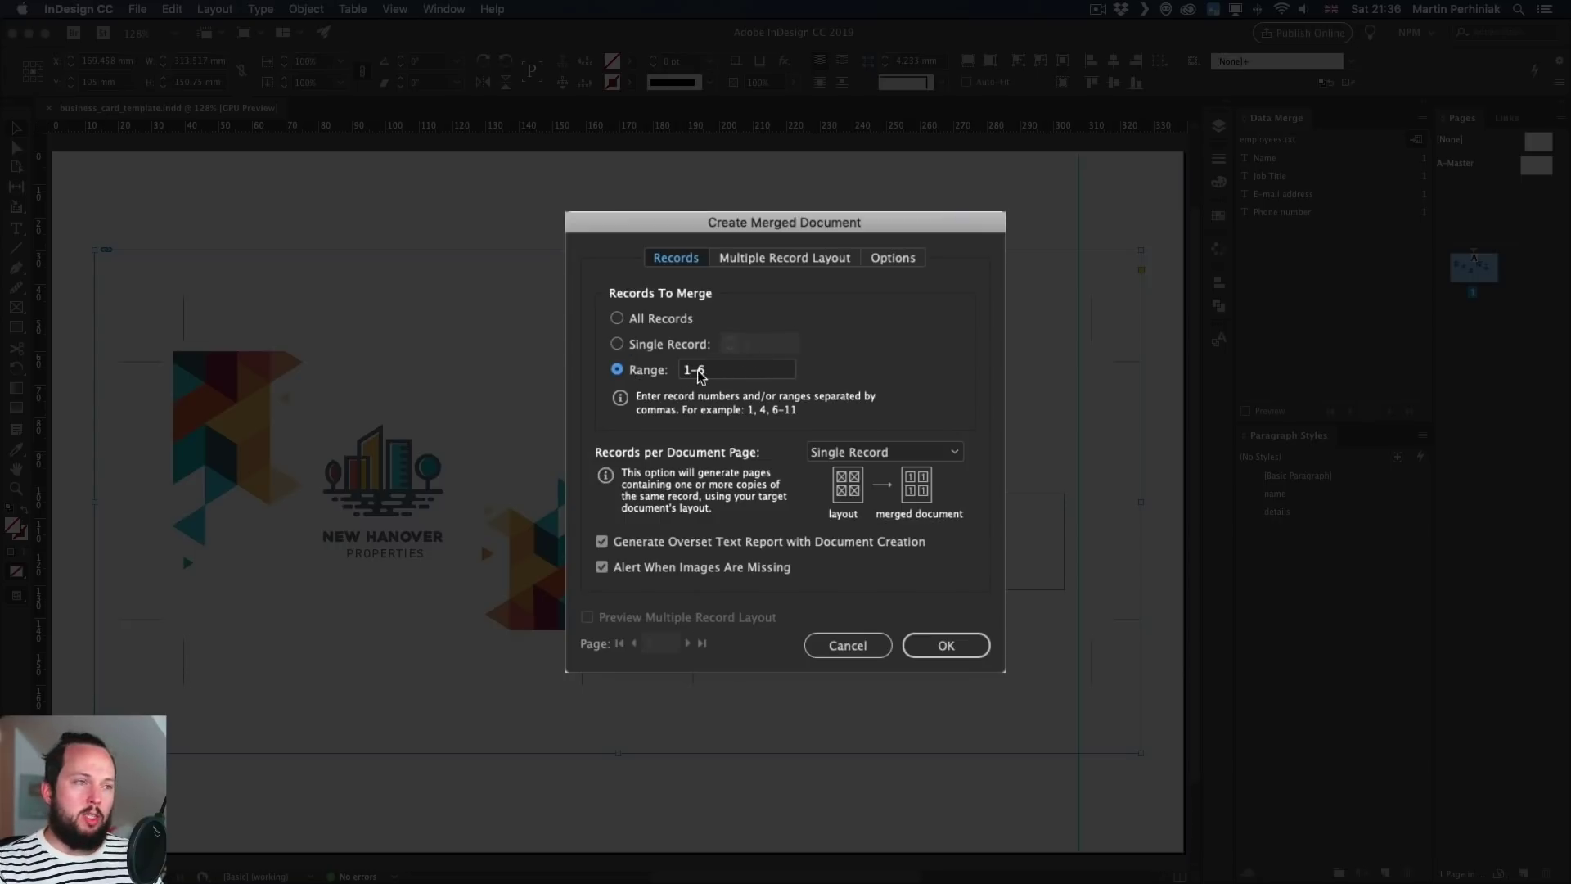
click(654, 327)
click(648, 372)
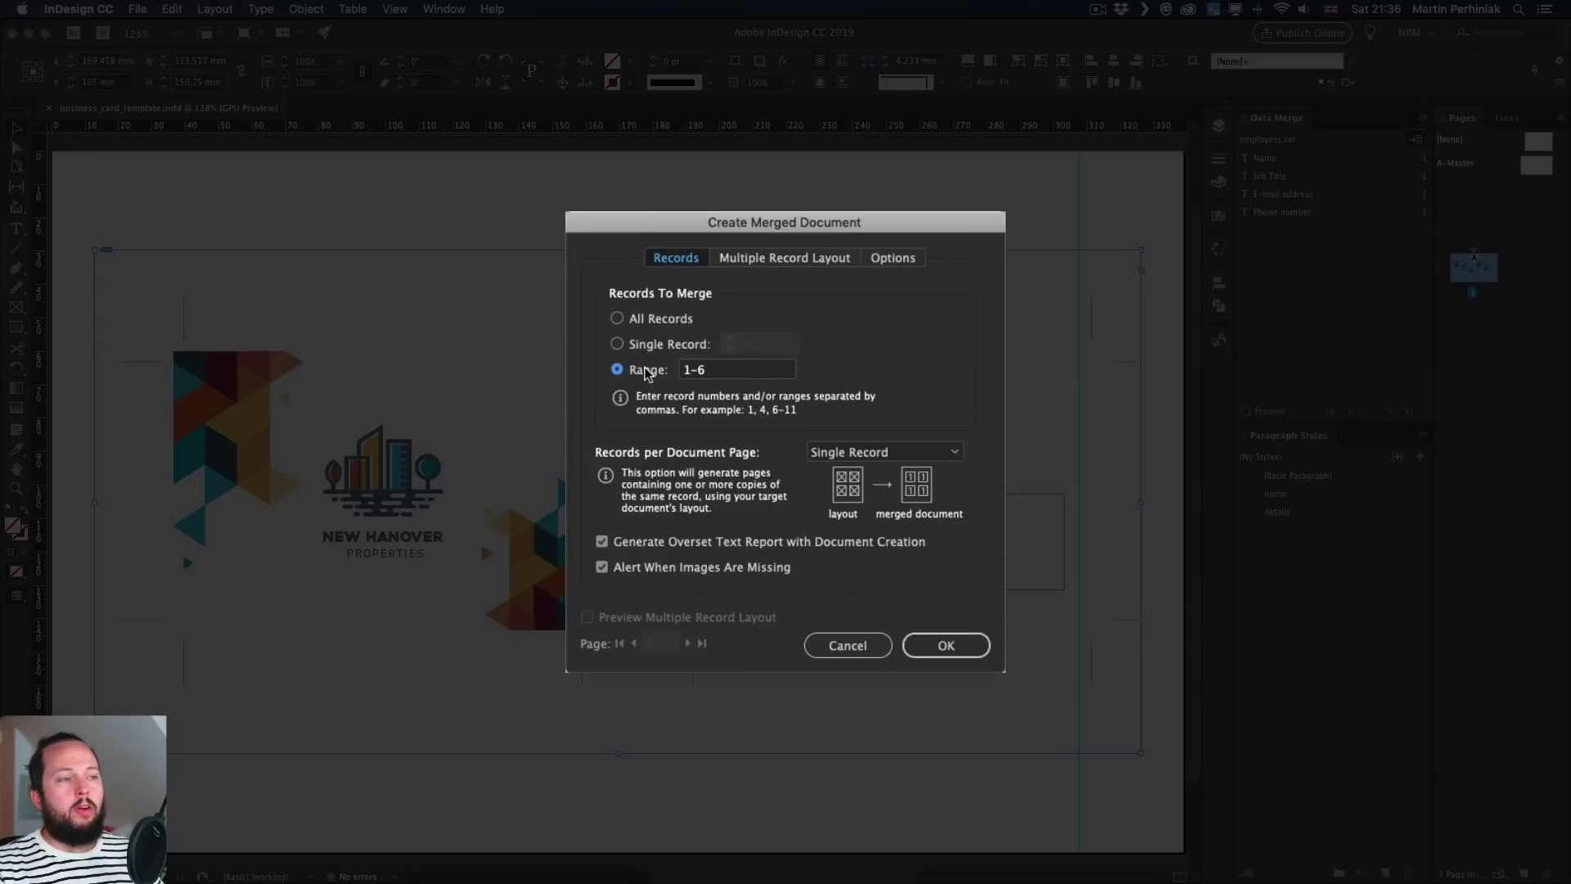
drag(740, 372, 676, 363)
text(2-4)
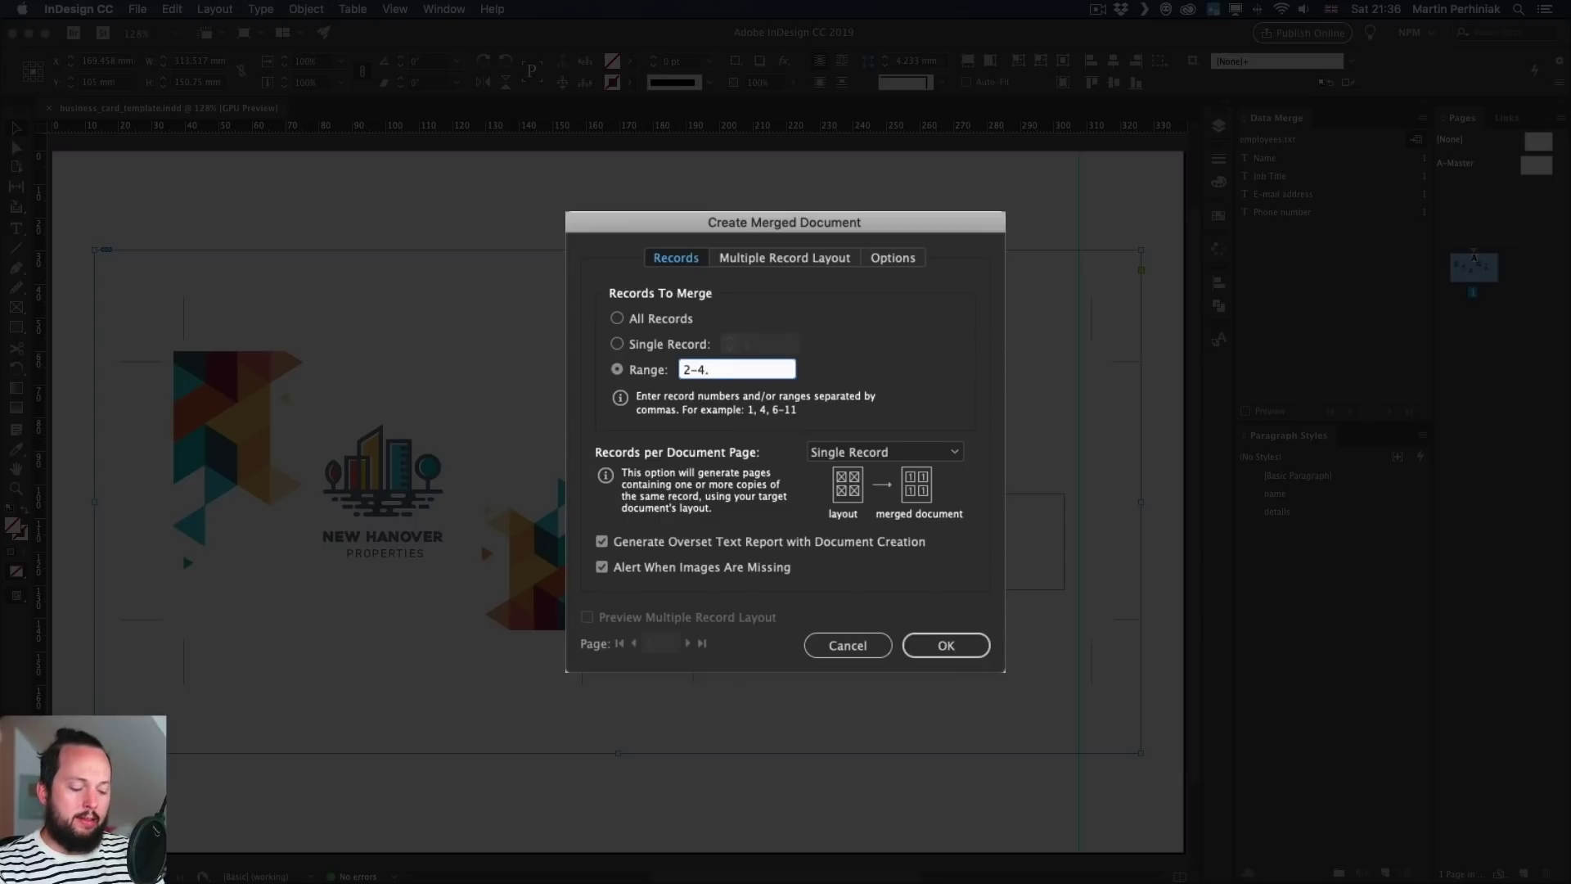
text(,6)
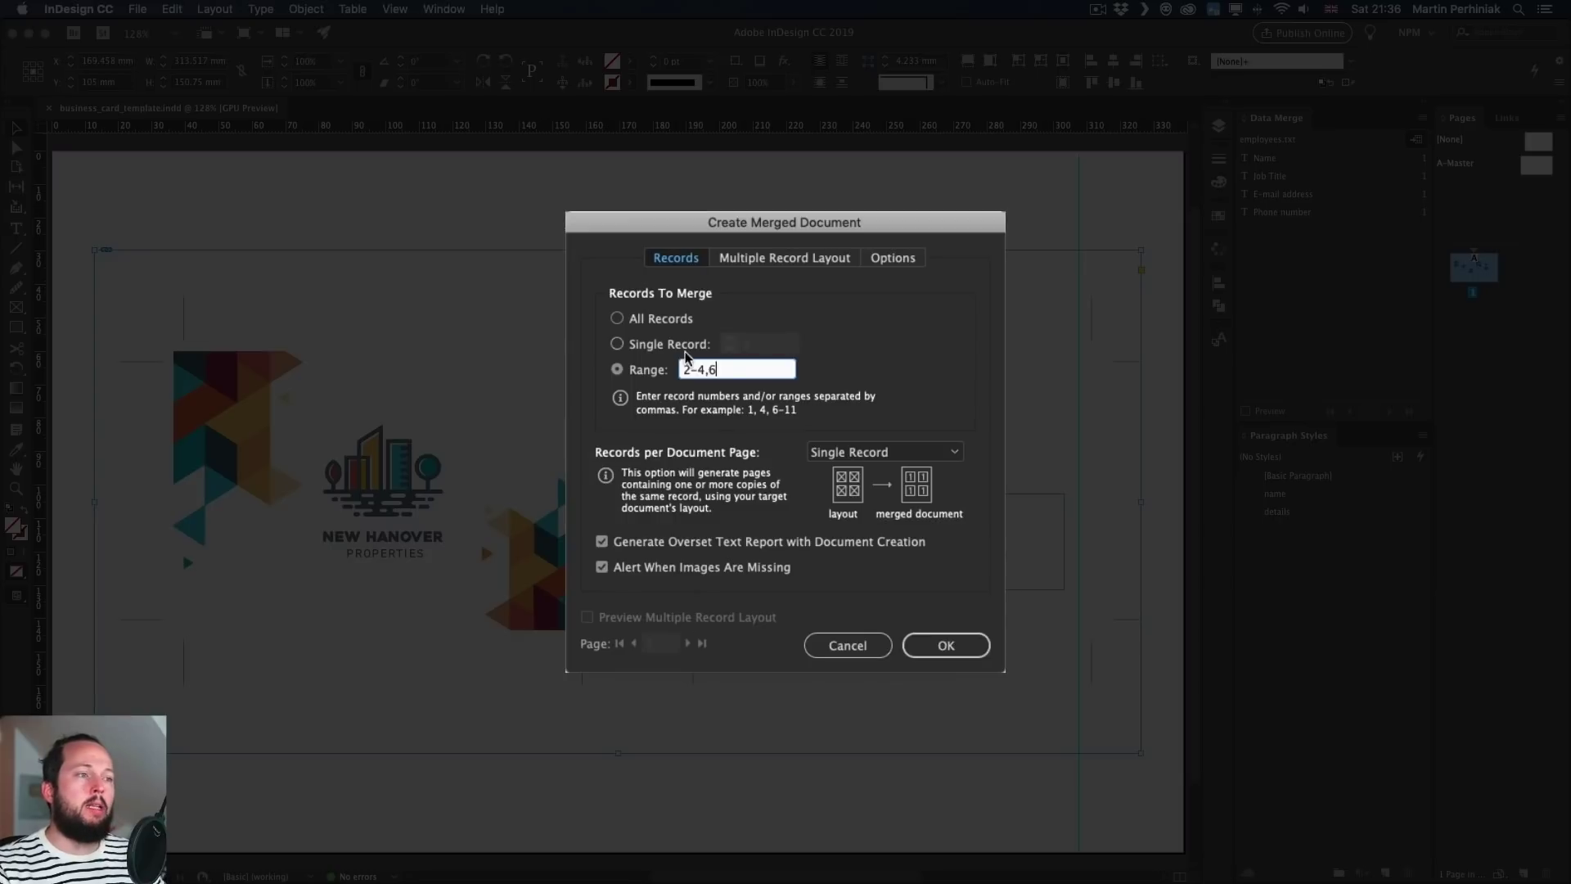
click(621, 320)
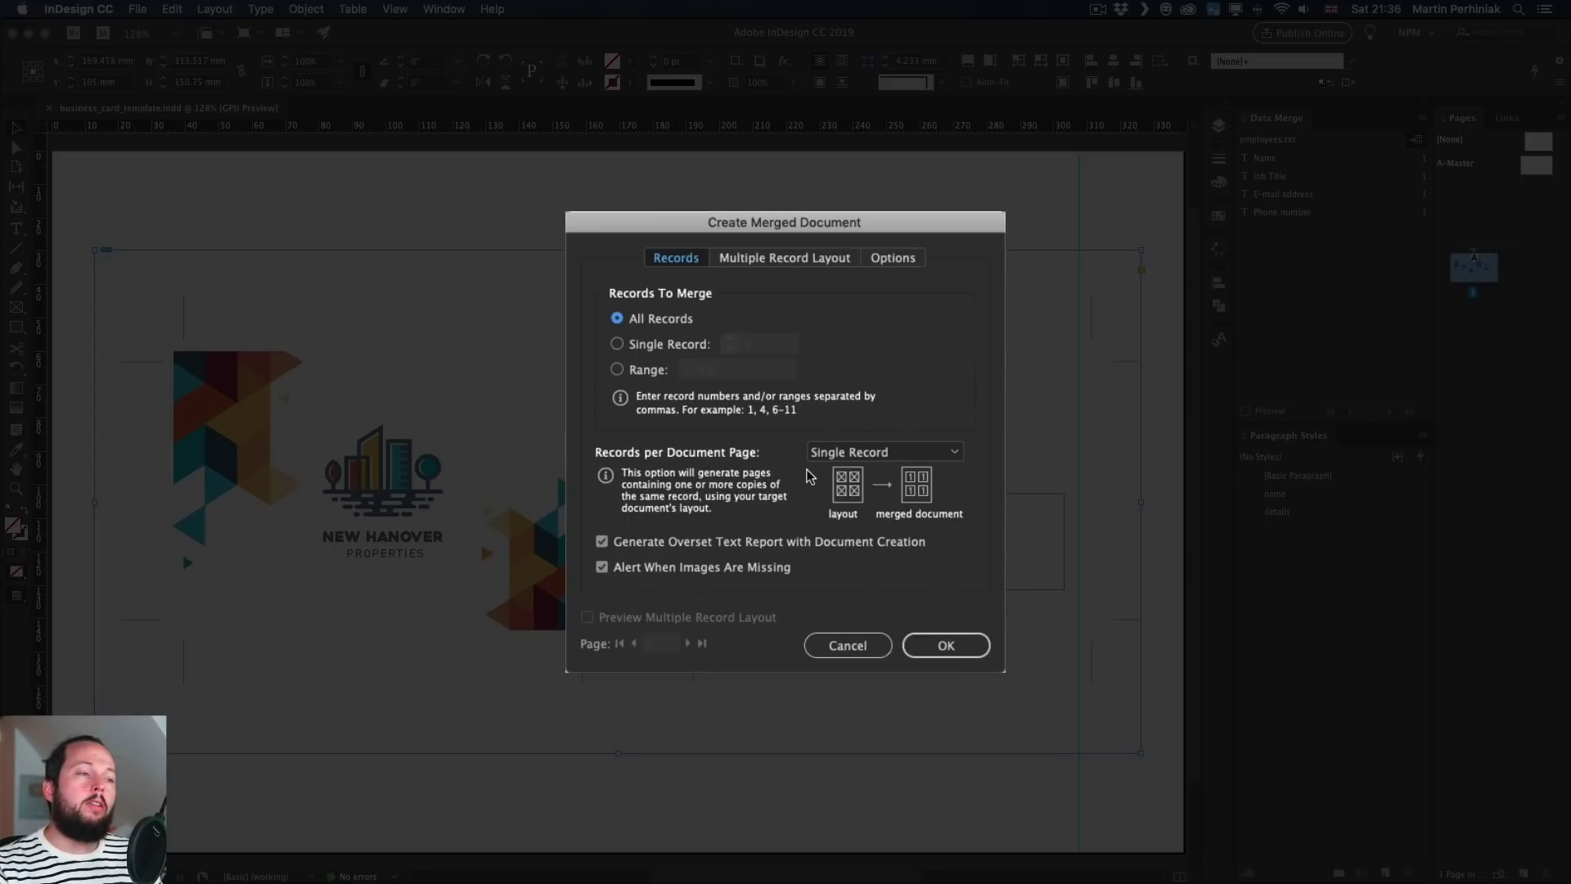
- Set Records per Document Page to Single Record and create the merged document
click(851, 452)
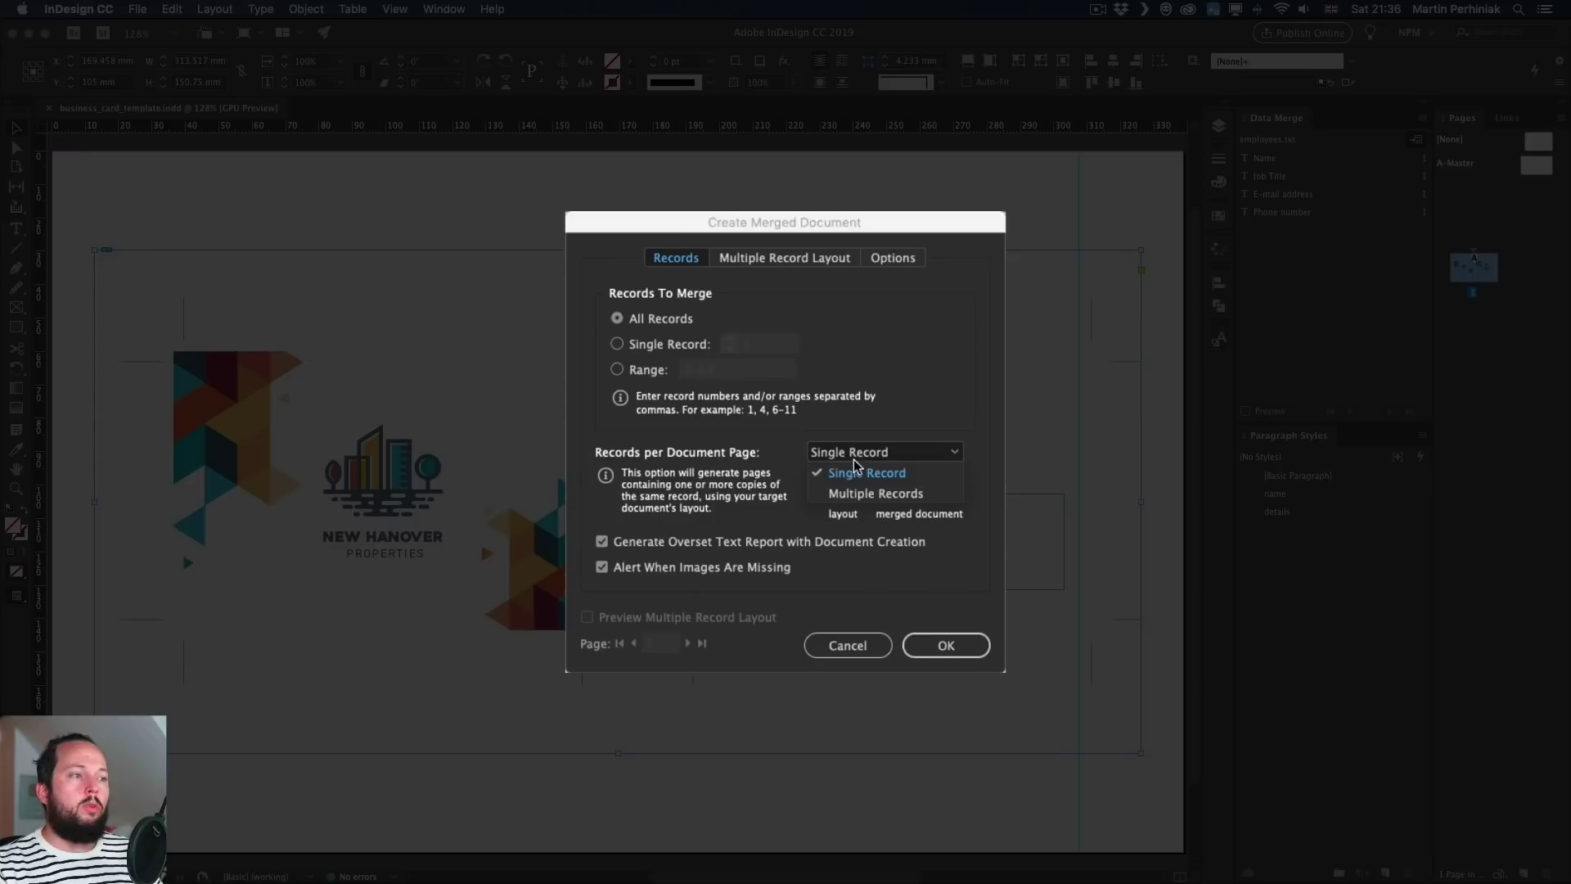
click(871, 488)
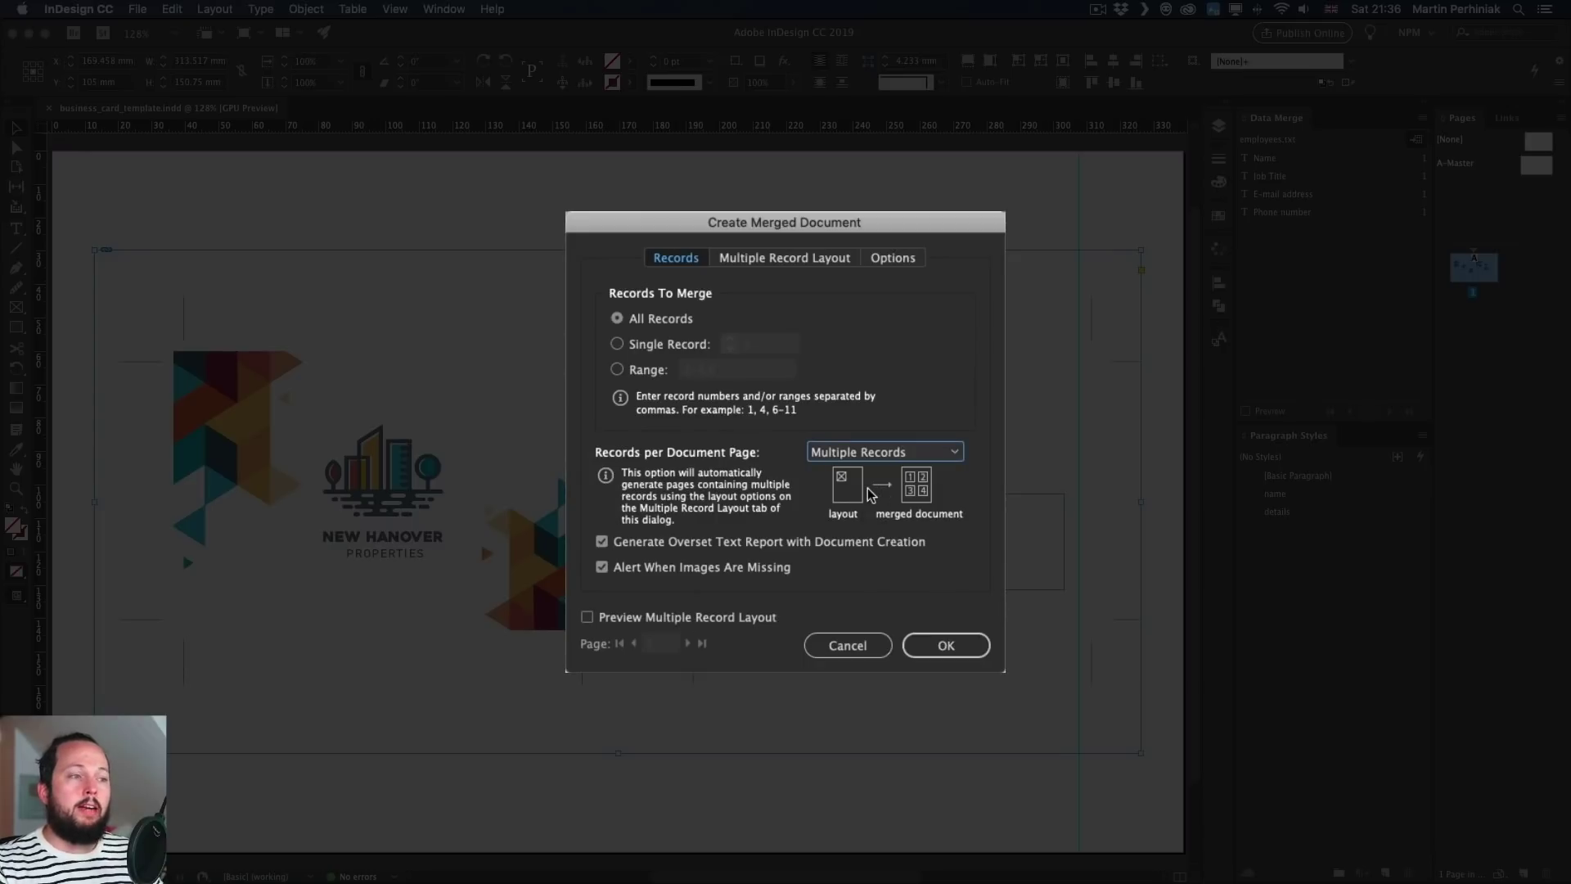
click(849, 452)
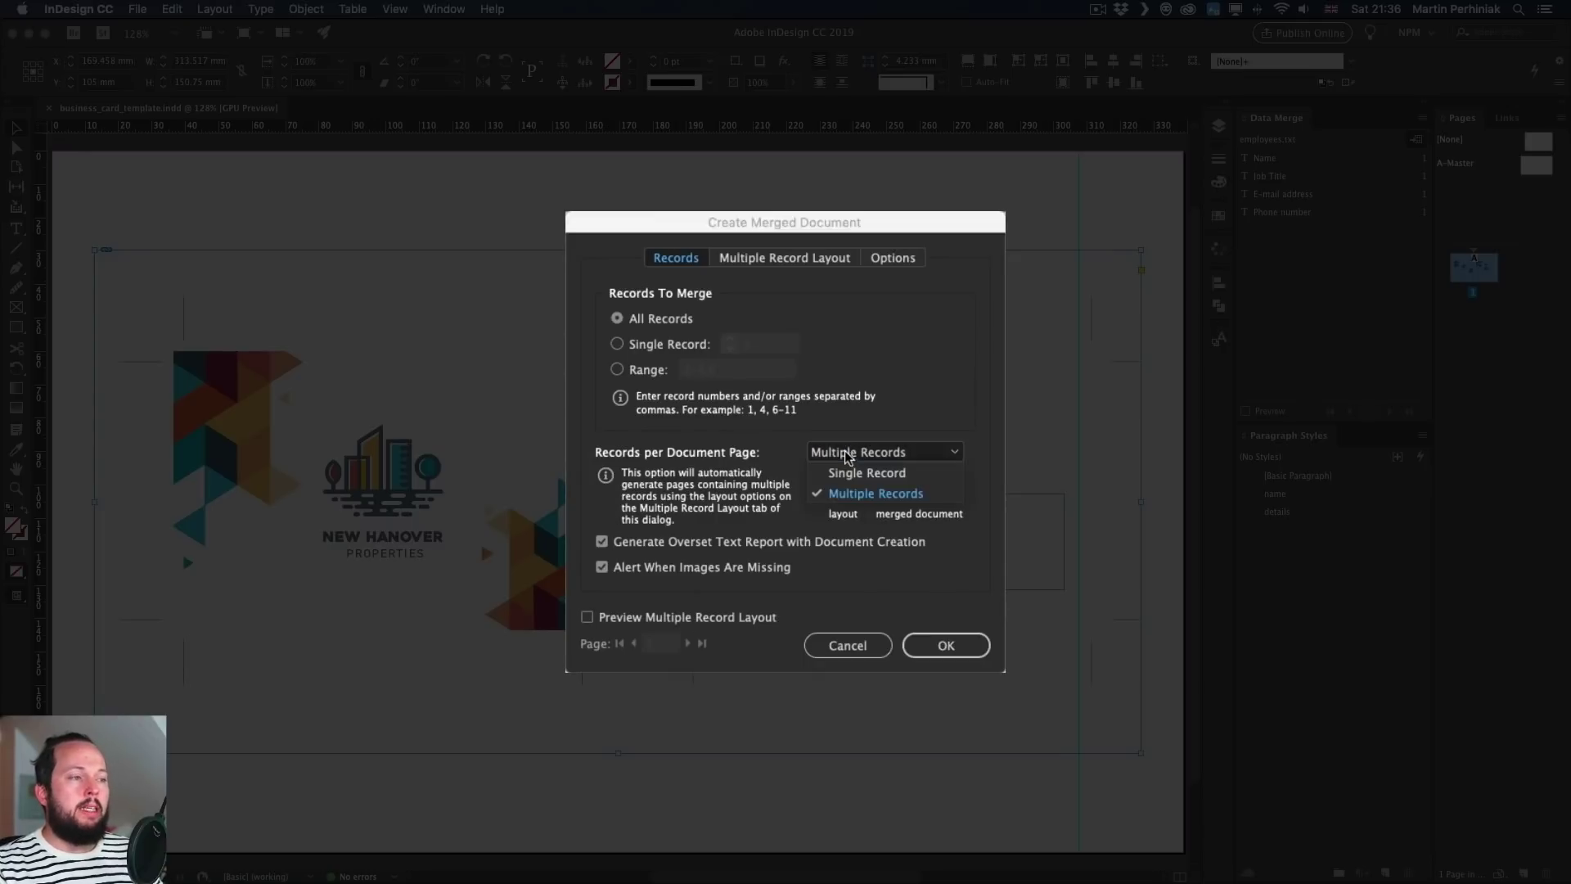
click(866, 475)
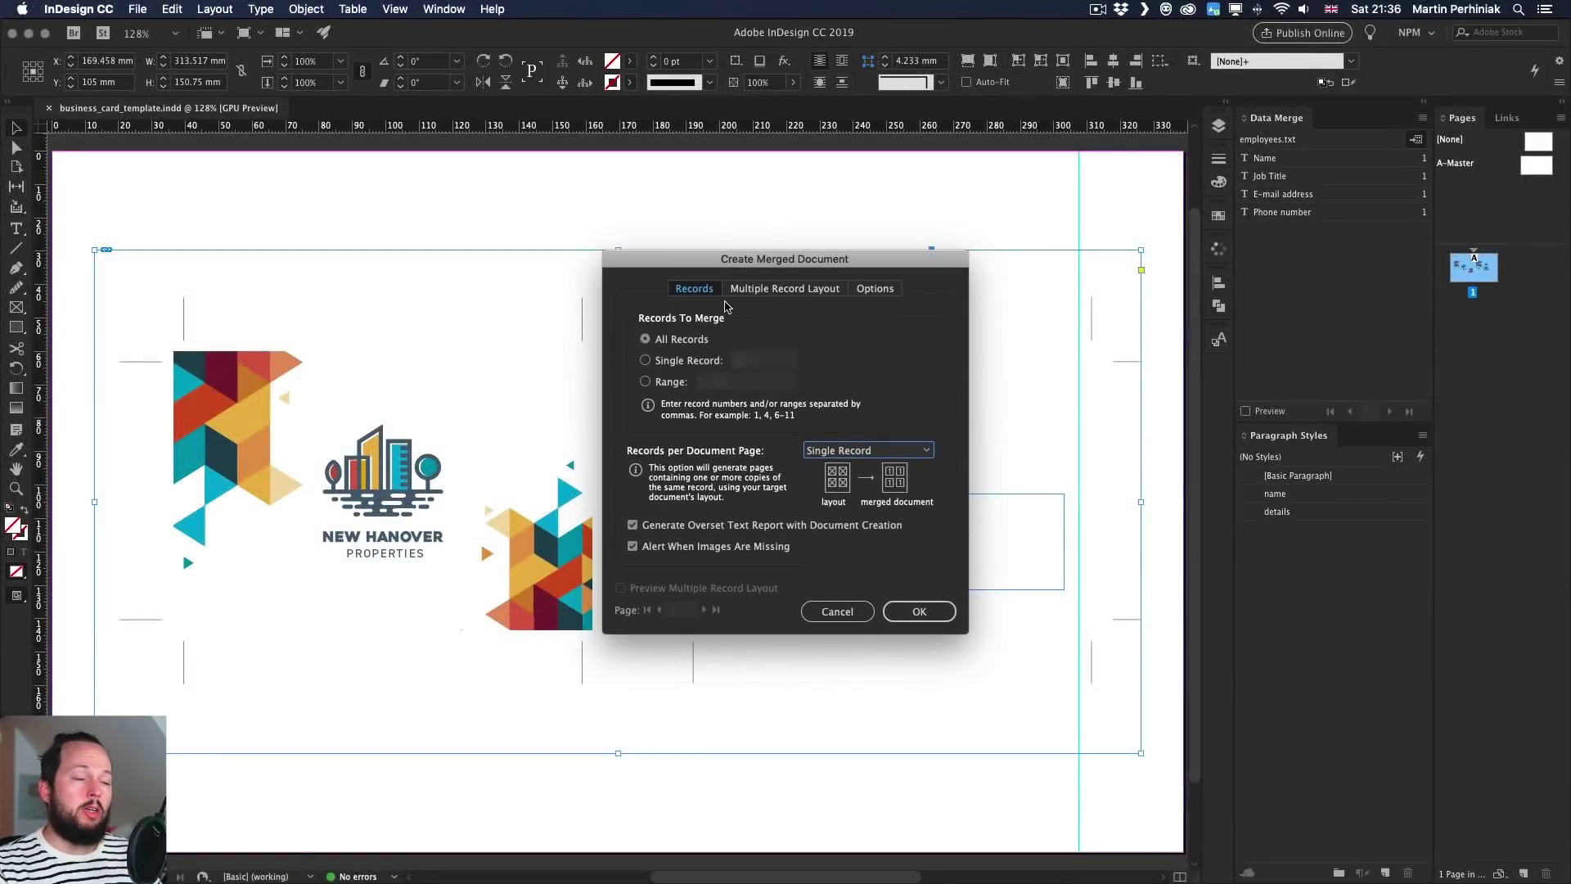
click(919, 613)
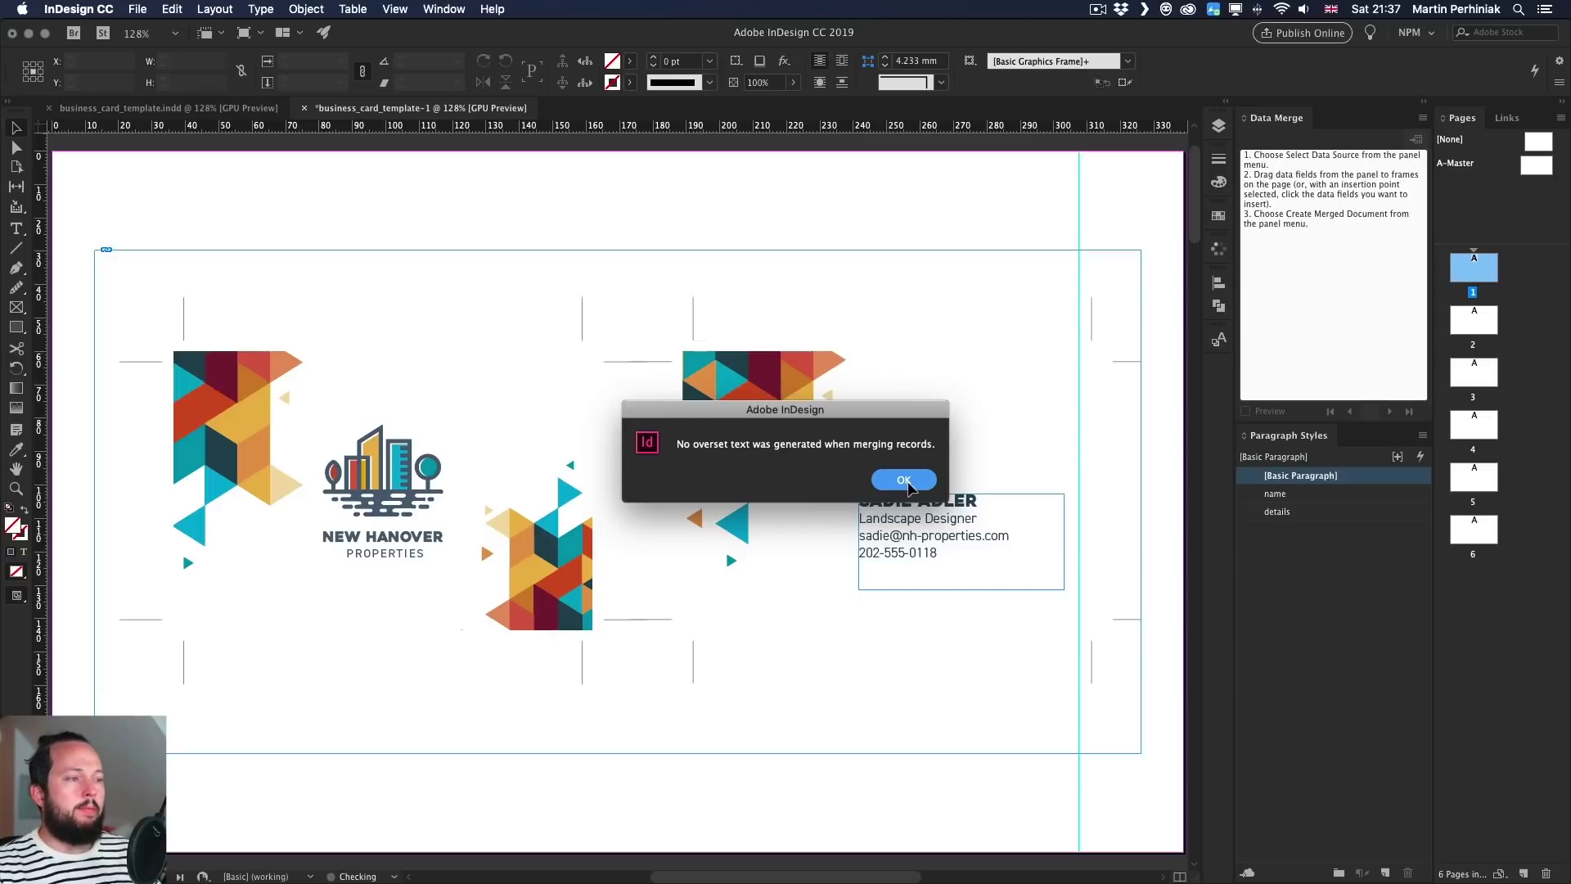
- Dismiss the overset notice, visit pages 2 to 6 in turn, and fit all six pages in view
click(911, 489)
click(1463, 642)
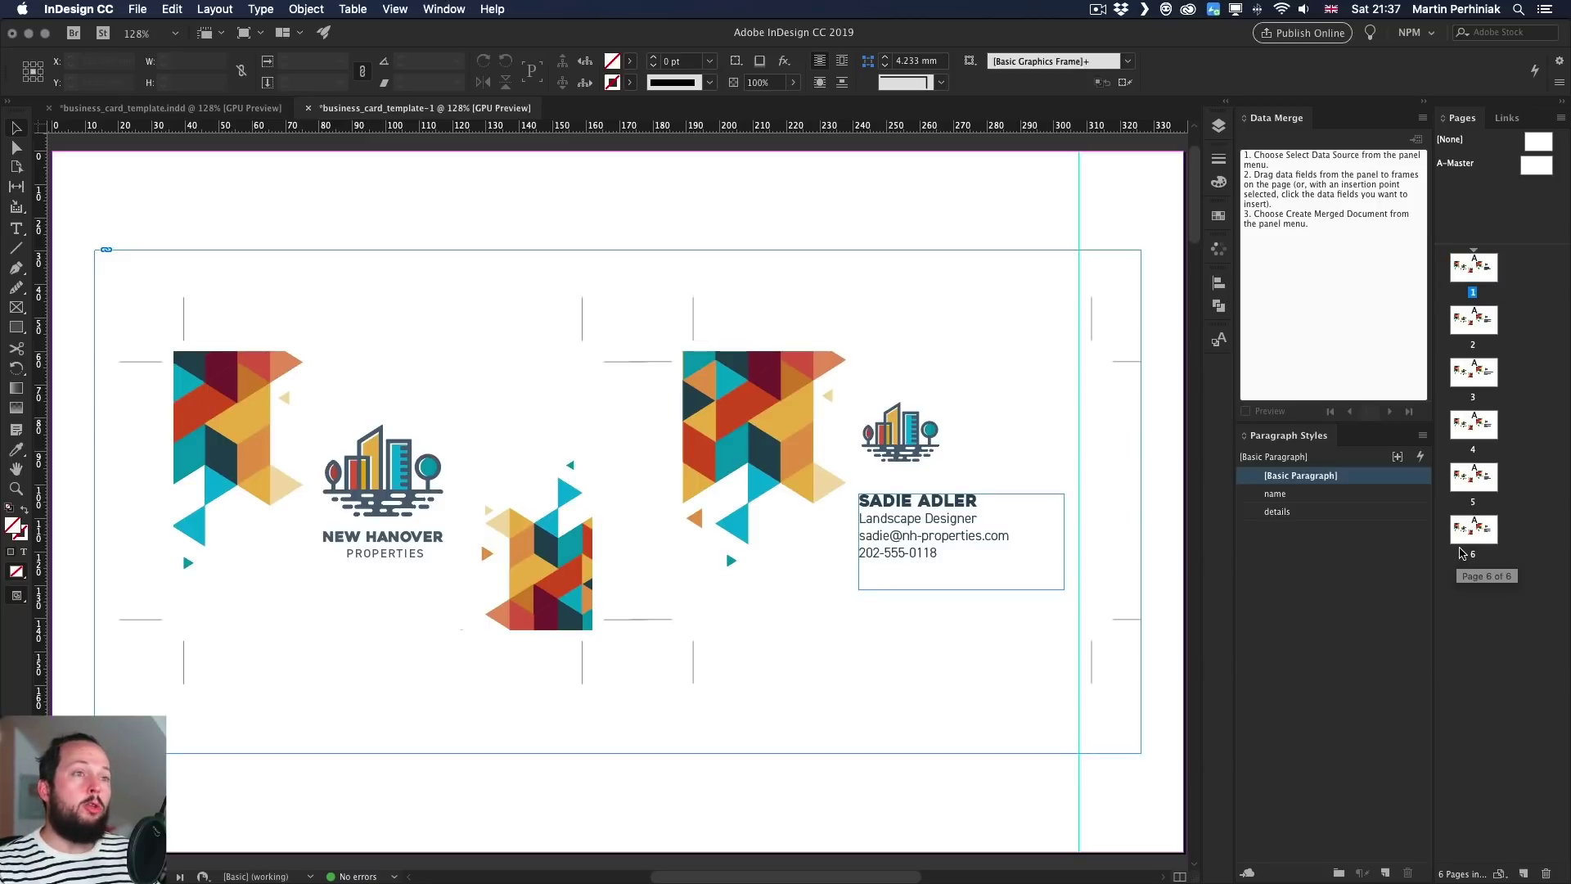
double_click(1479, 330)
click(1474, 381)
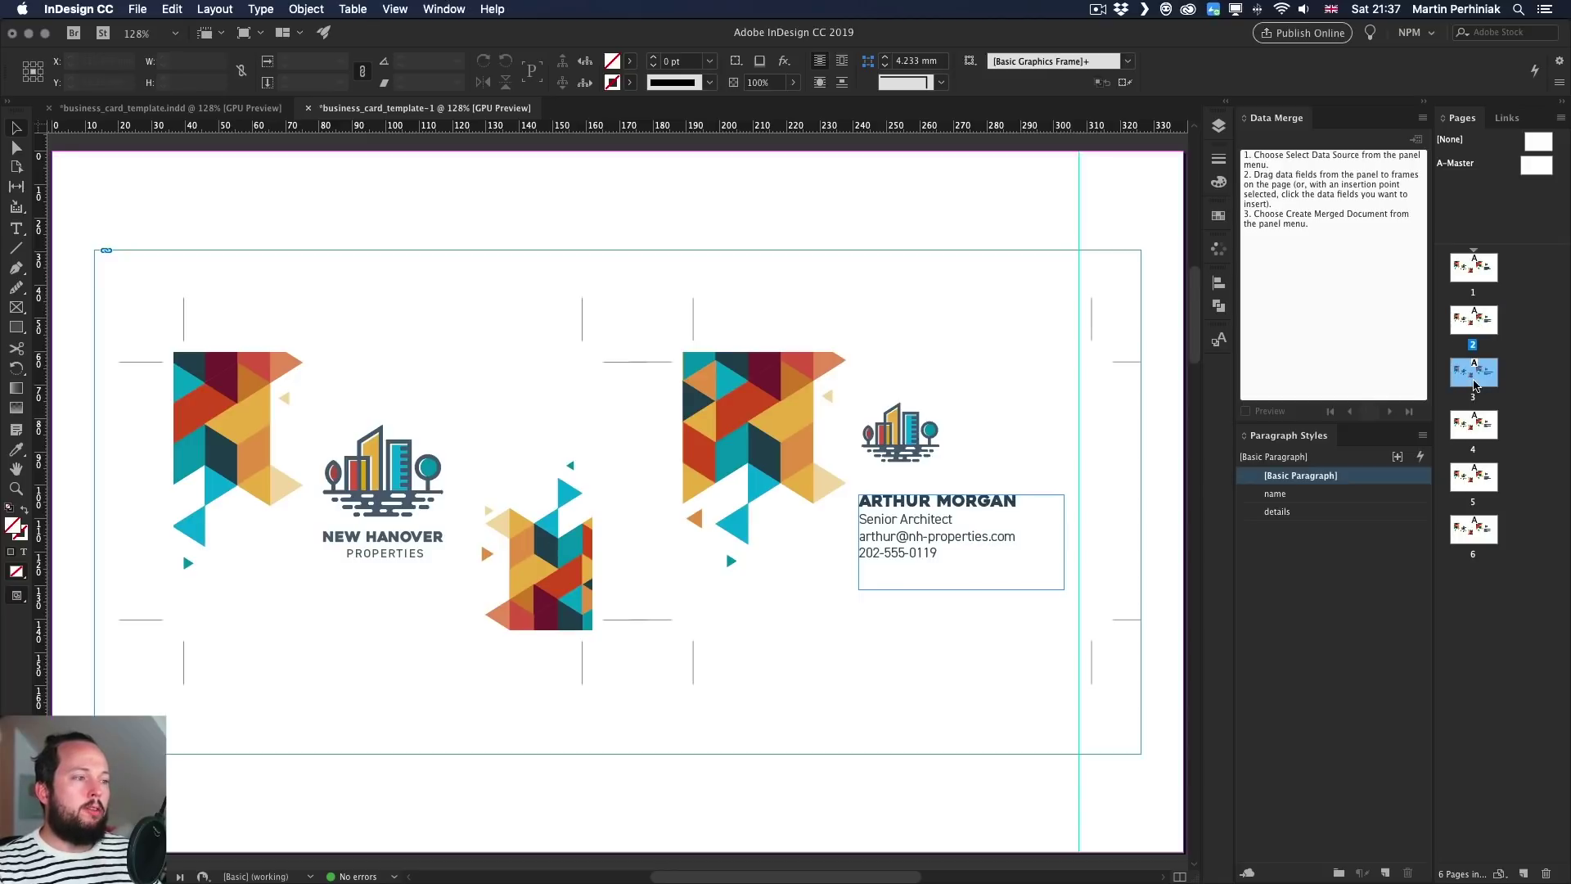
double_click(1477, 386)
double_click(1478, 432)
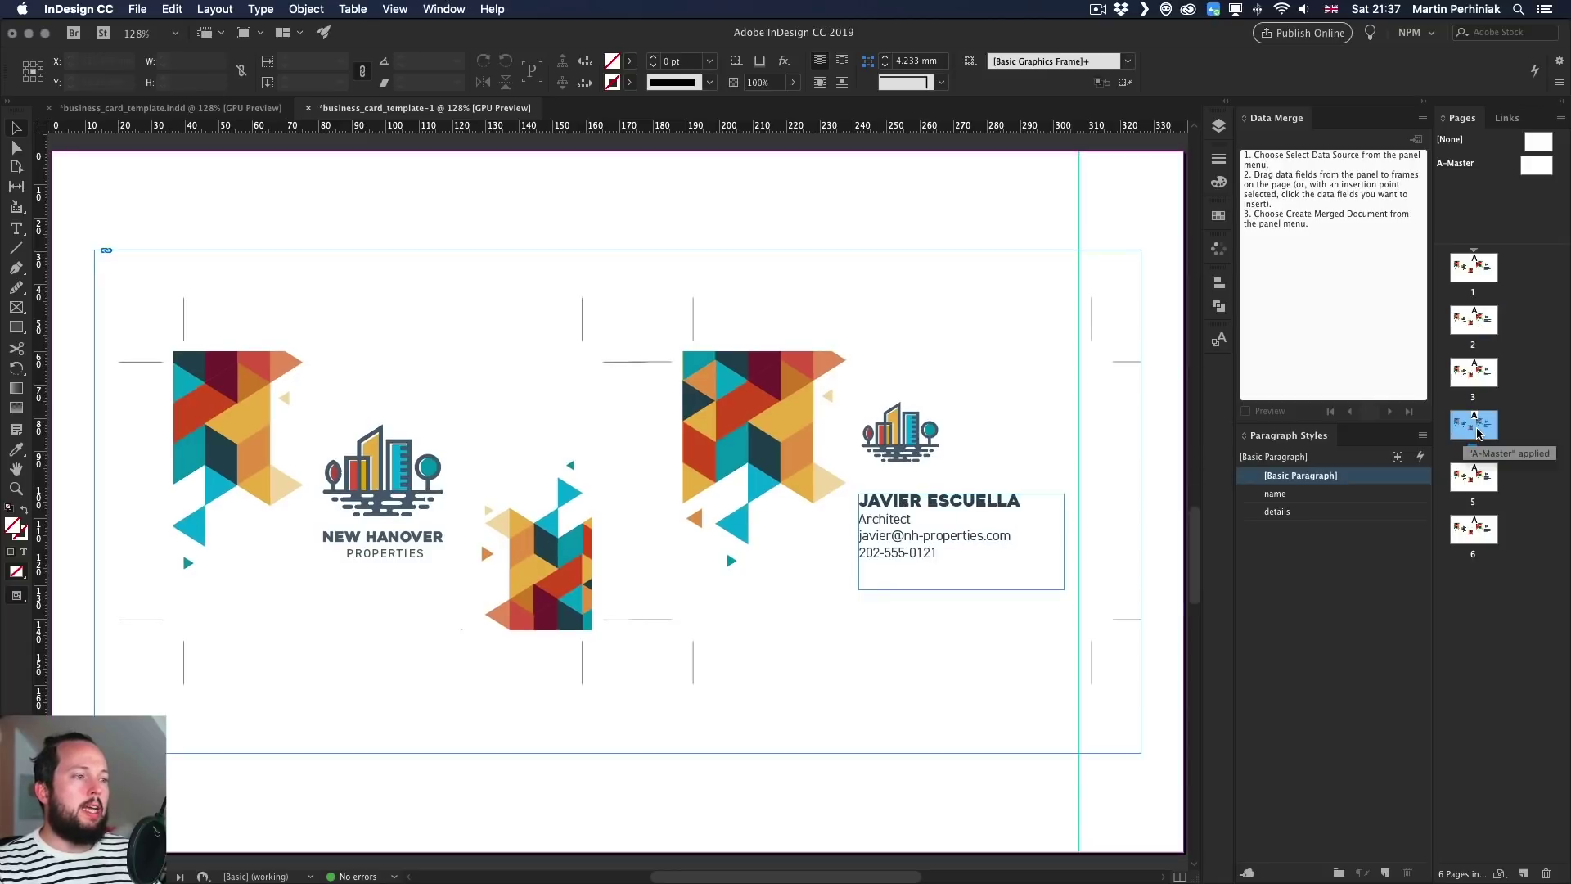
double_click(1478, 477)
double_click(1476, 529)
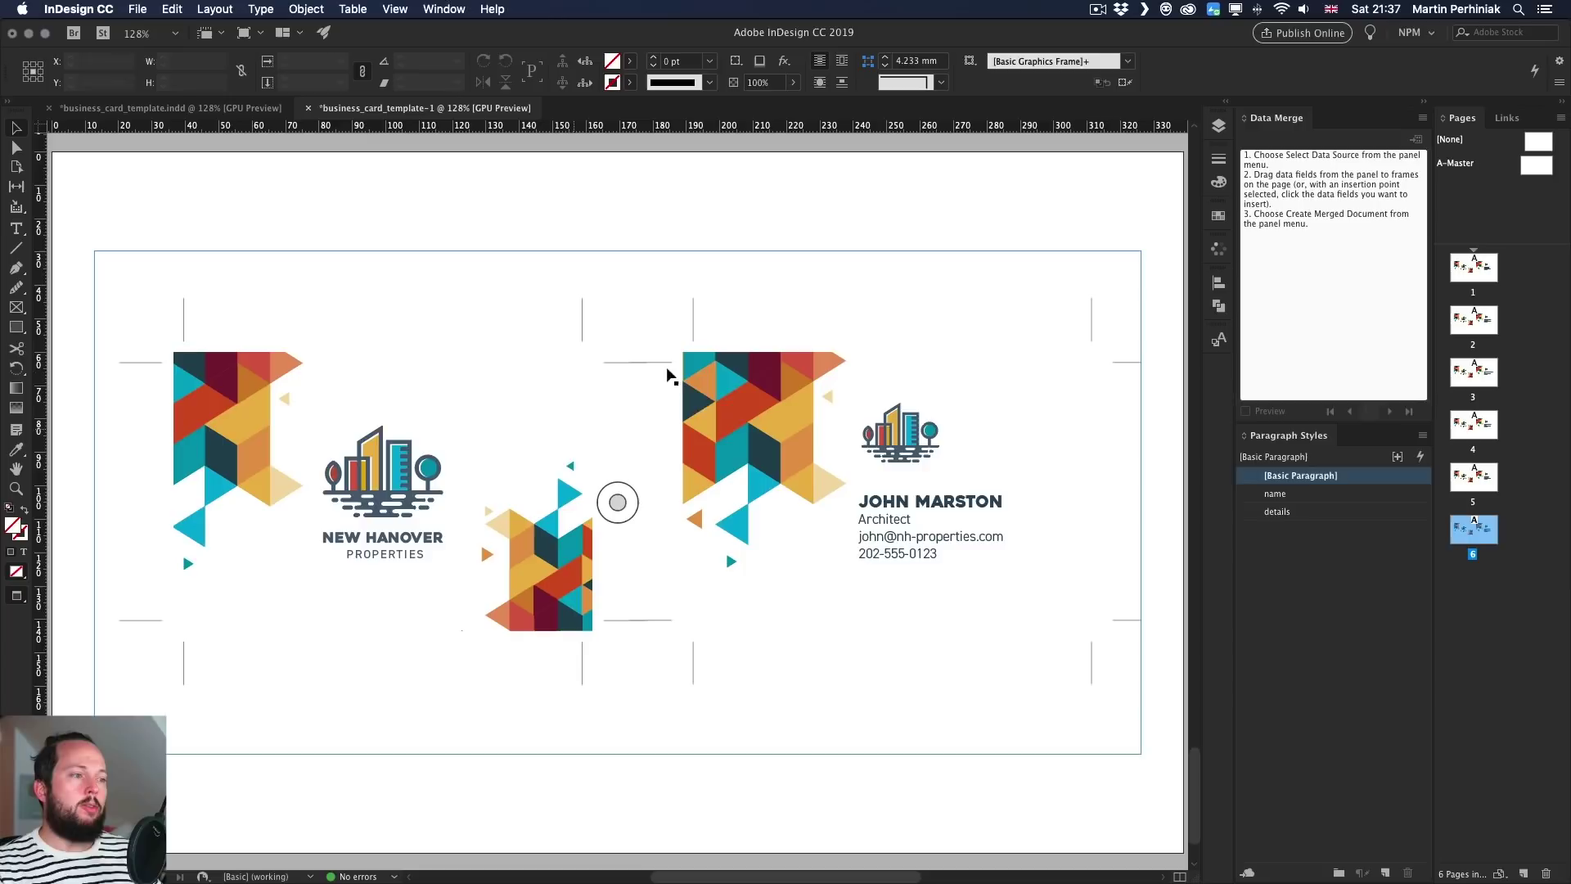
key(super+alt+shift+0)
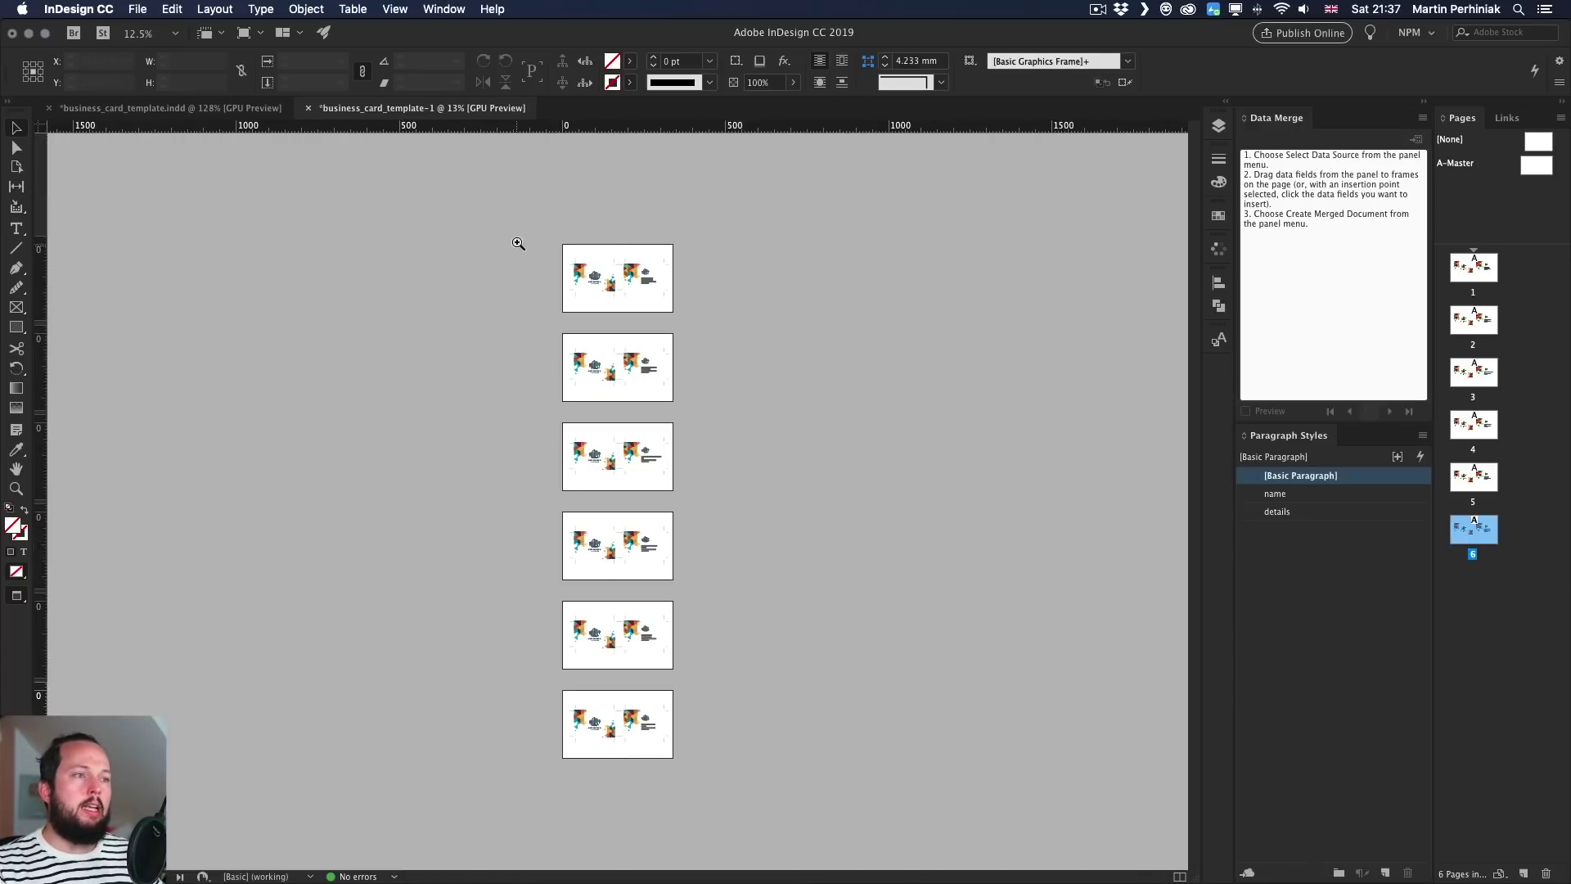
- Back in business_card_template.indd, update the Data Merge data source, then bring TextEdit's employees file forward
scroll(595, 457, up, 1)
scroll(595, 457, down, 1)
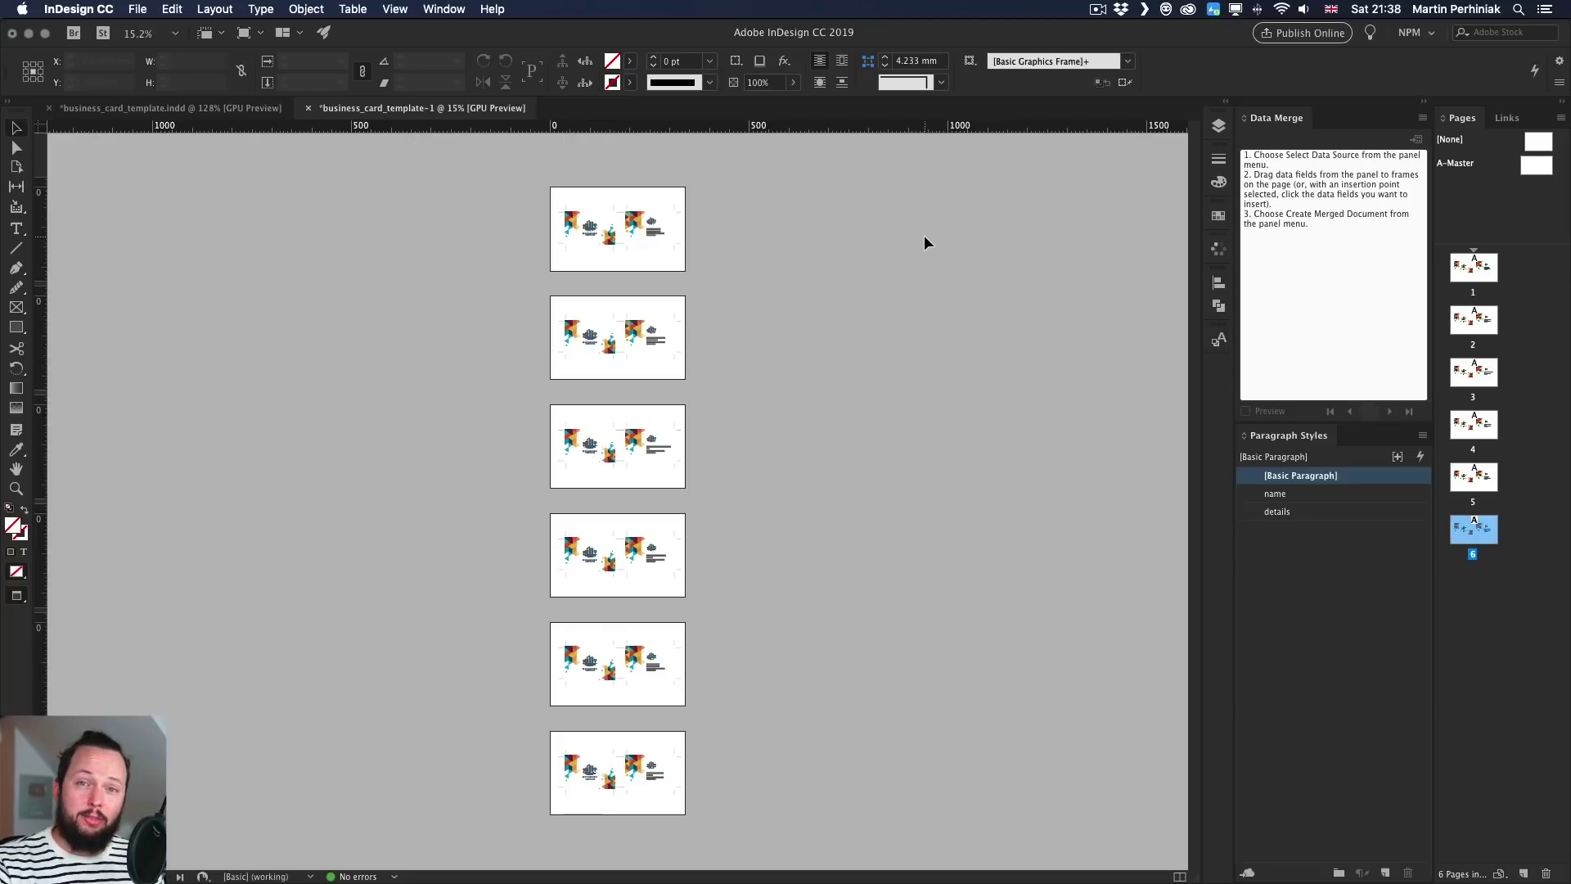
click(175, 111)
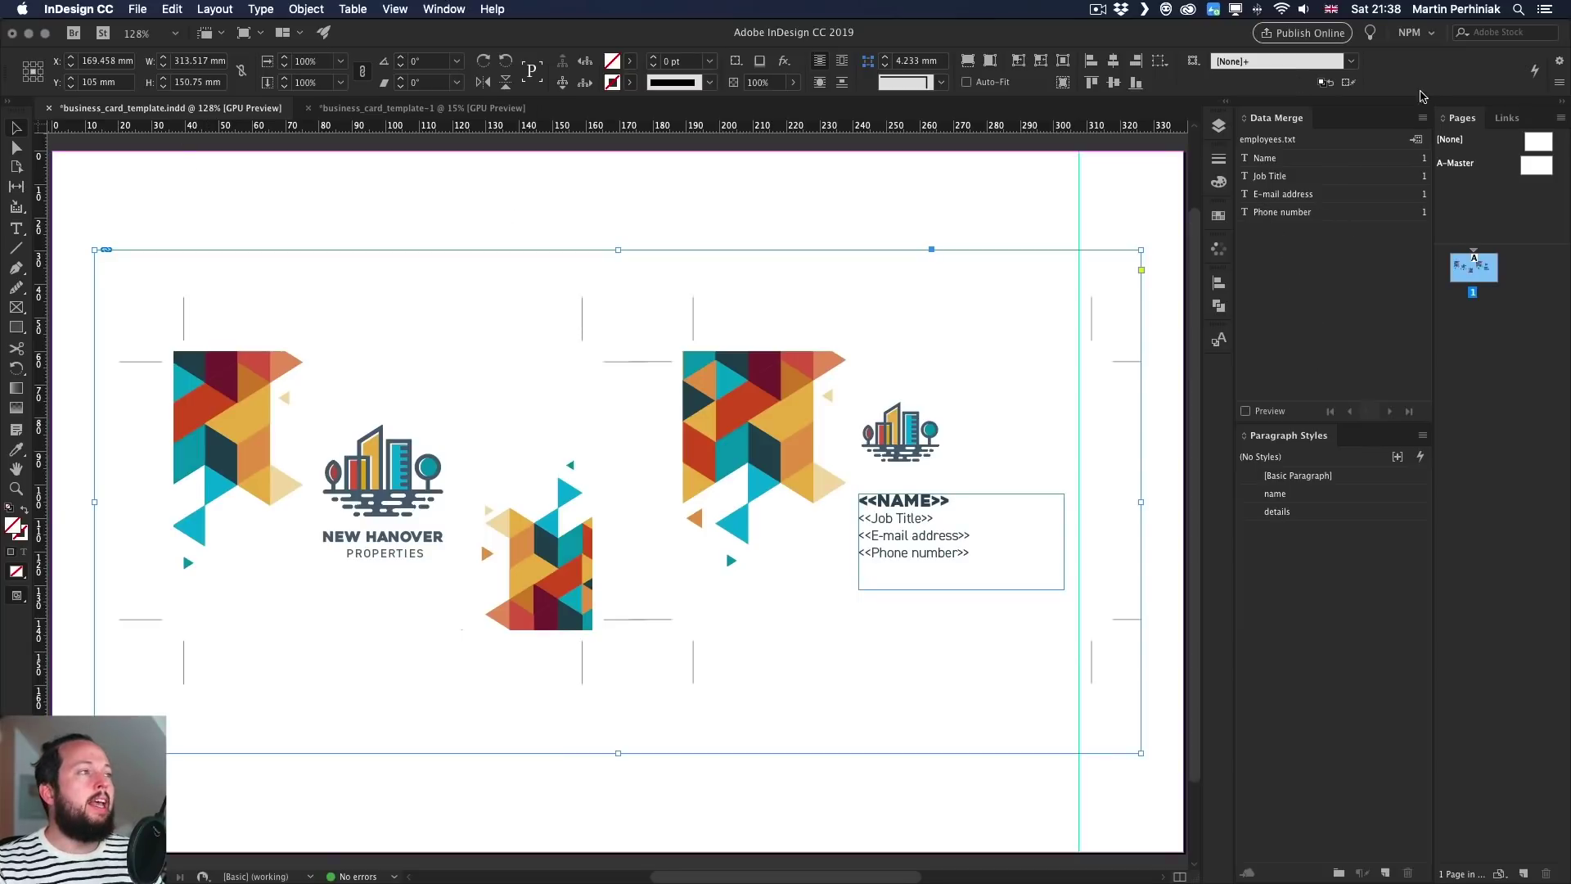
click(1422, 120)
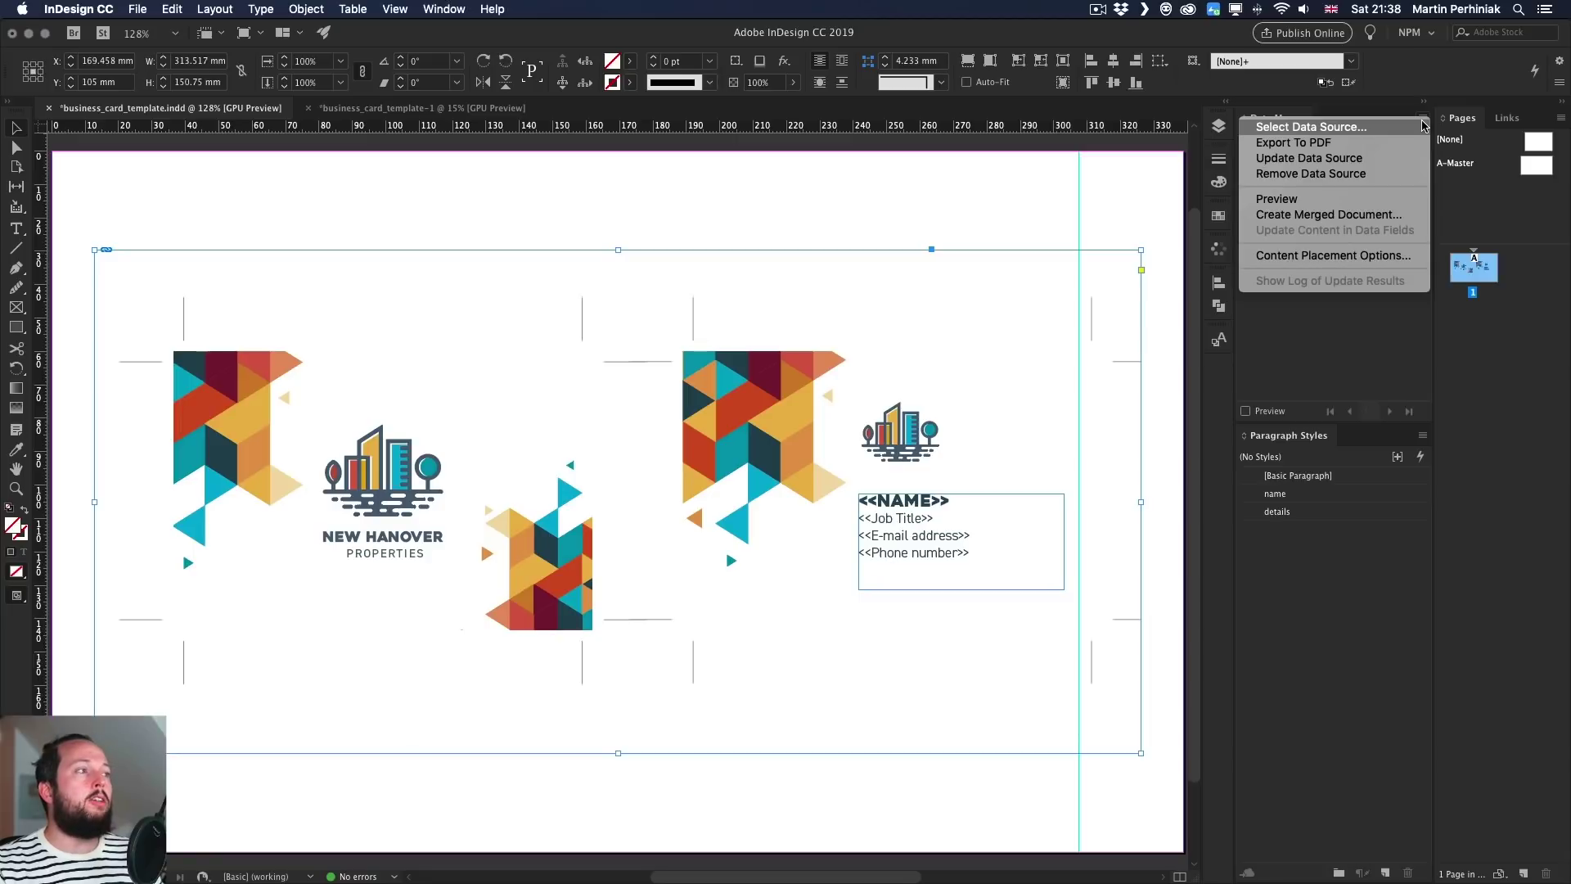
click(1312, 162)
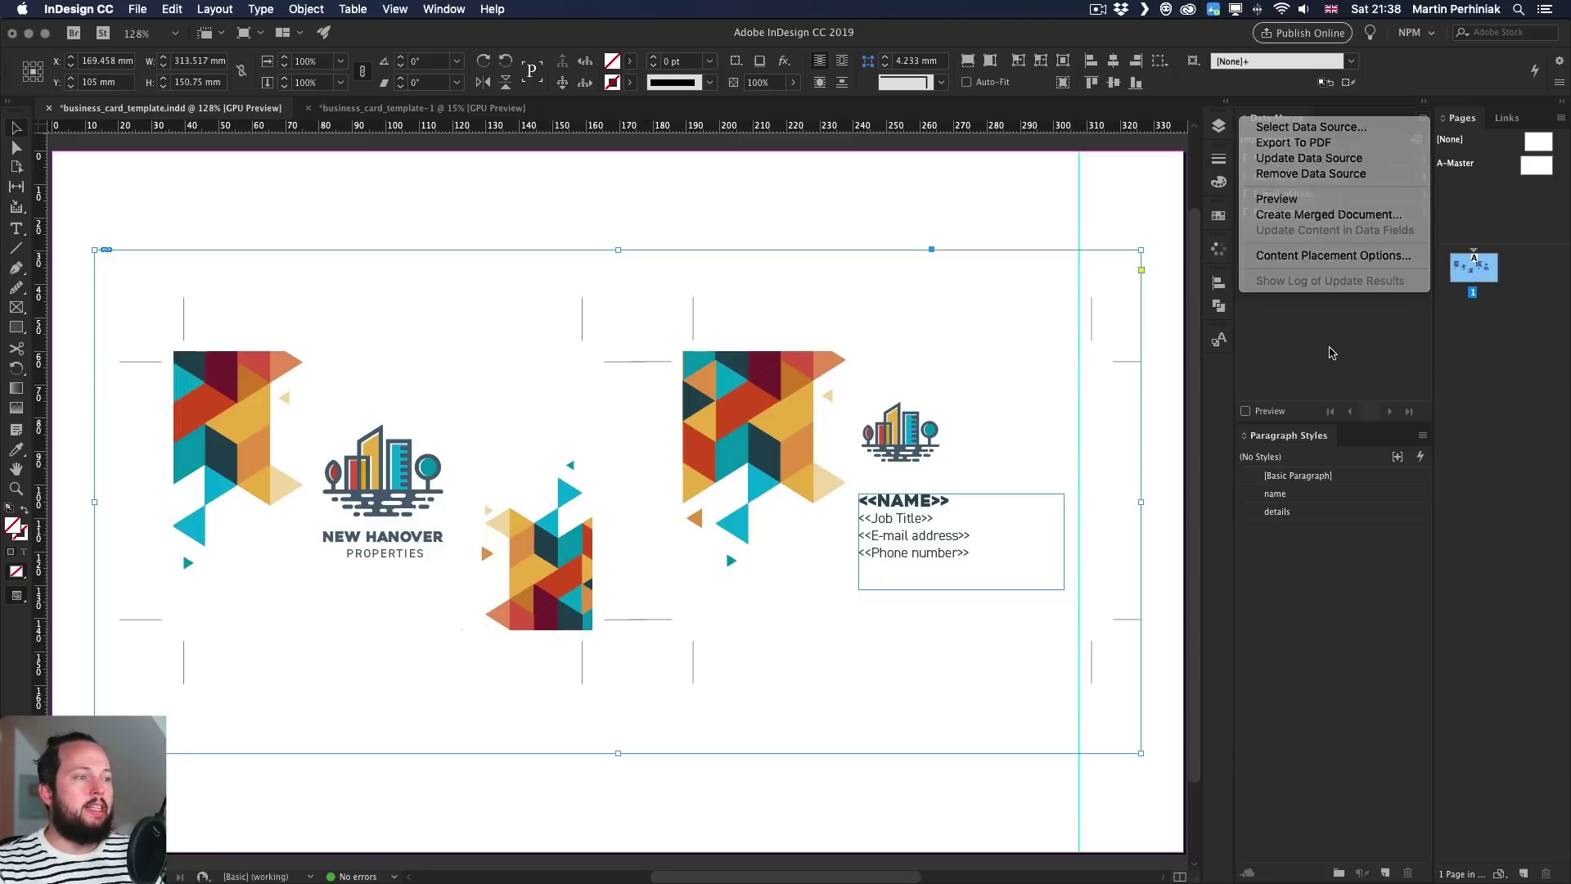
key(super+Tab)
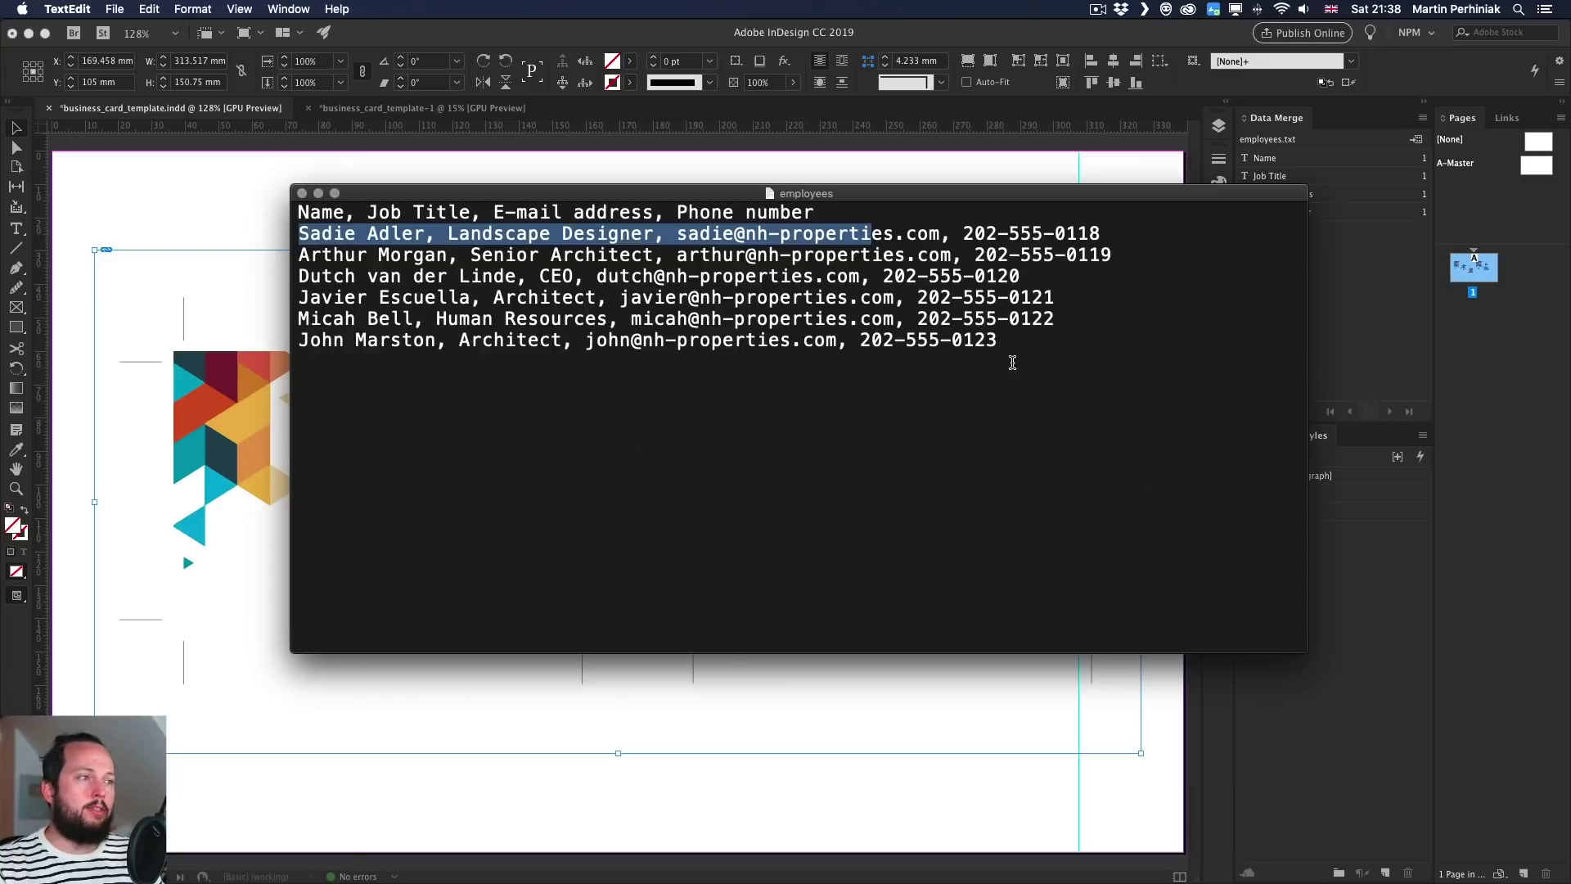
- Append a line with the new employee's name, Advisor, and pasted e-mail and phone, then save the file
click(1012, 339)
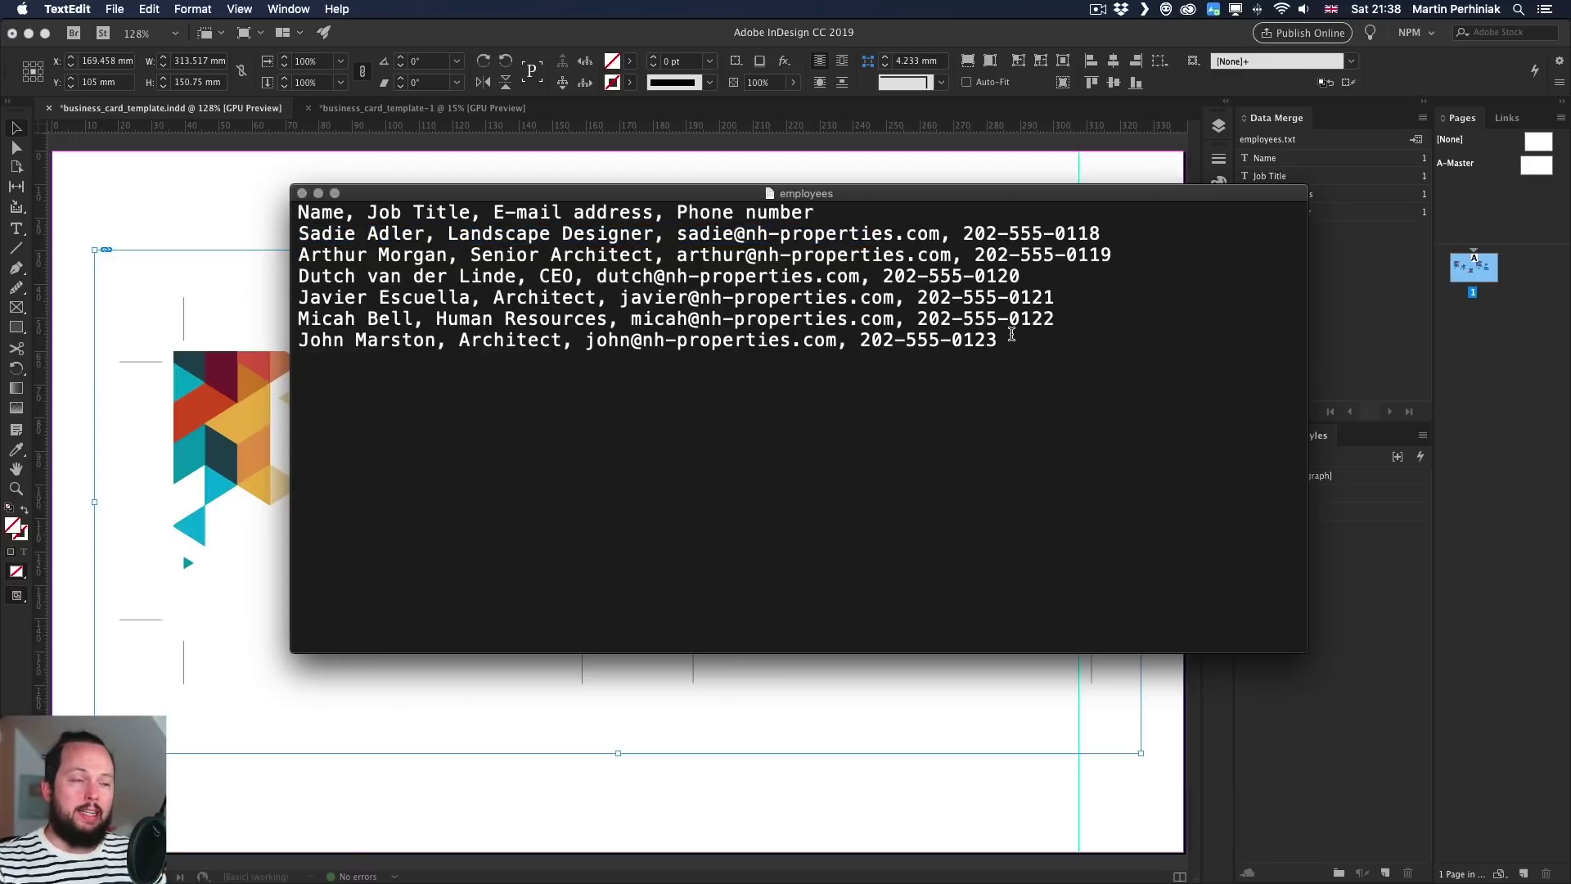
key(Return)
text(Hosea )
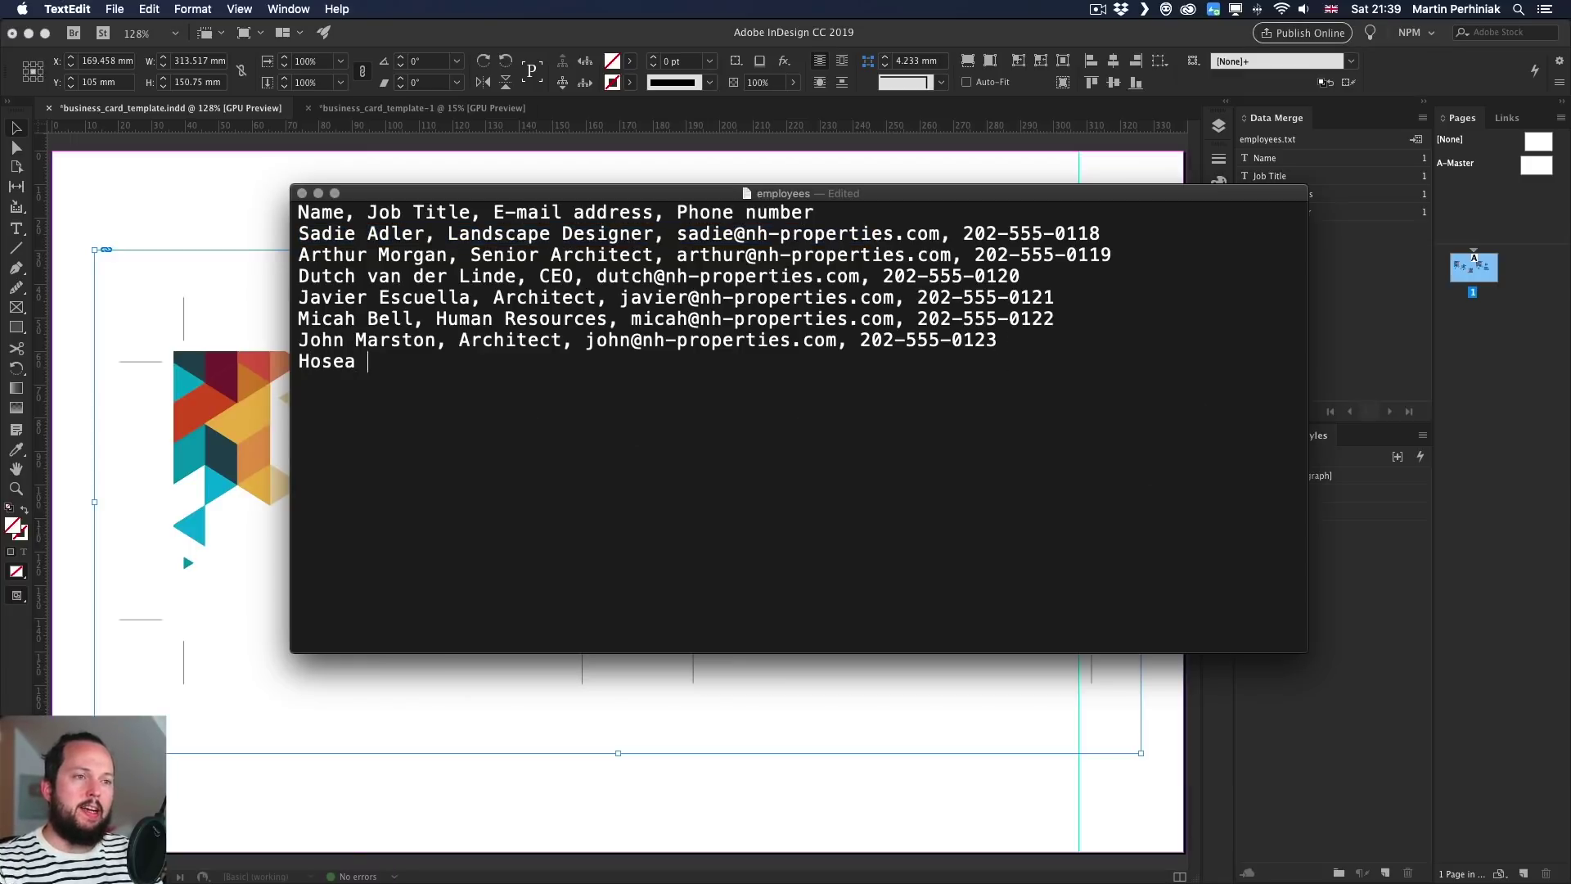
text(Matthews)
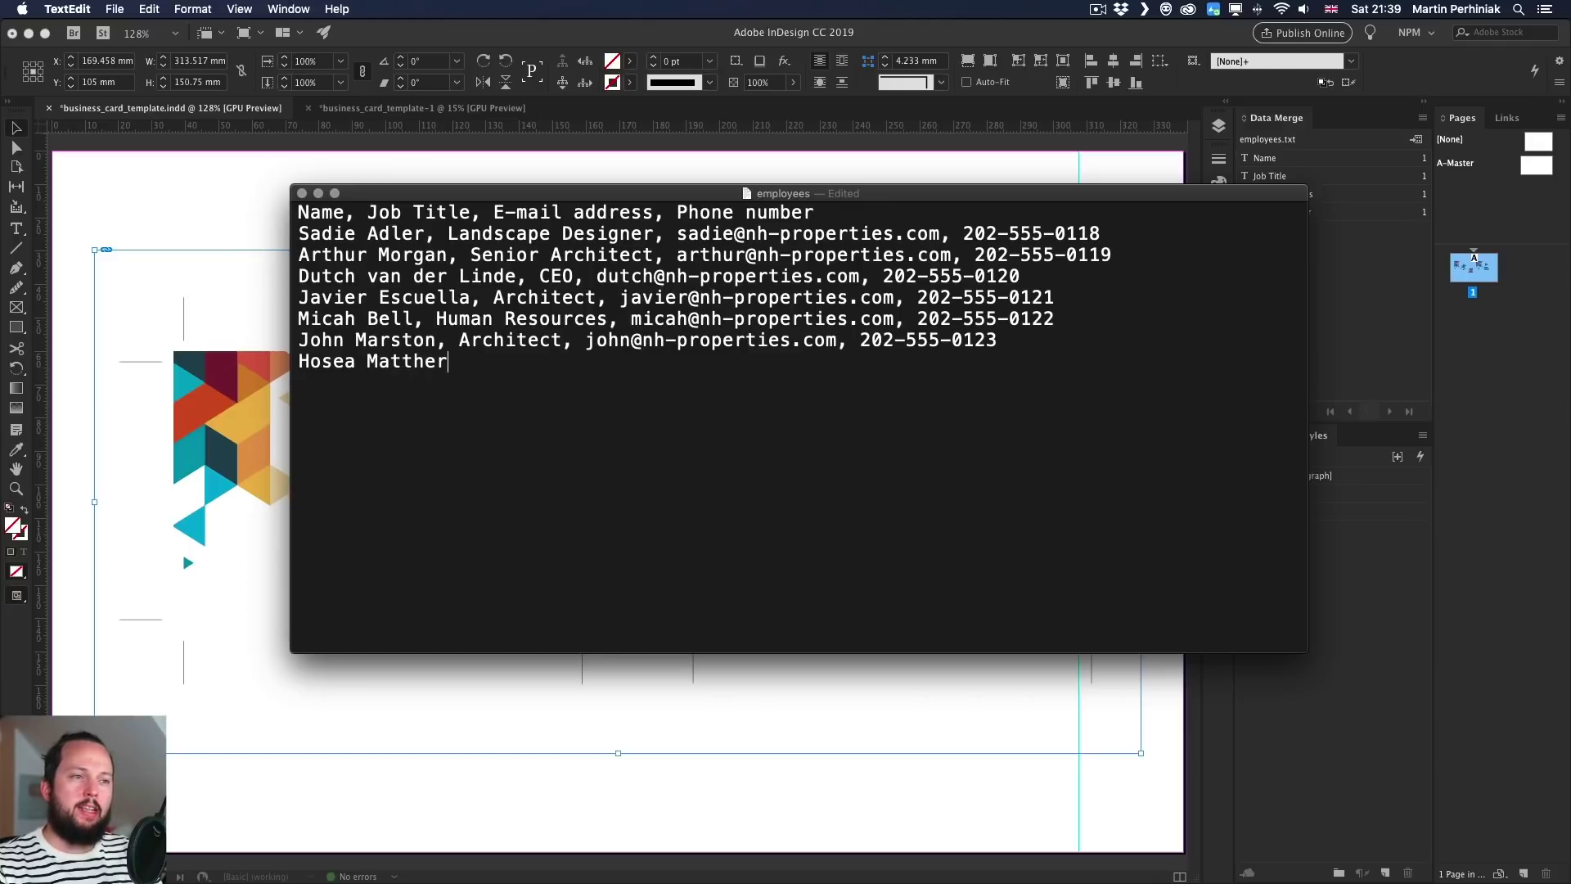
key(BackSpace)
key(BackSpace)
text(ws, Adv)
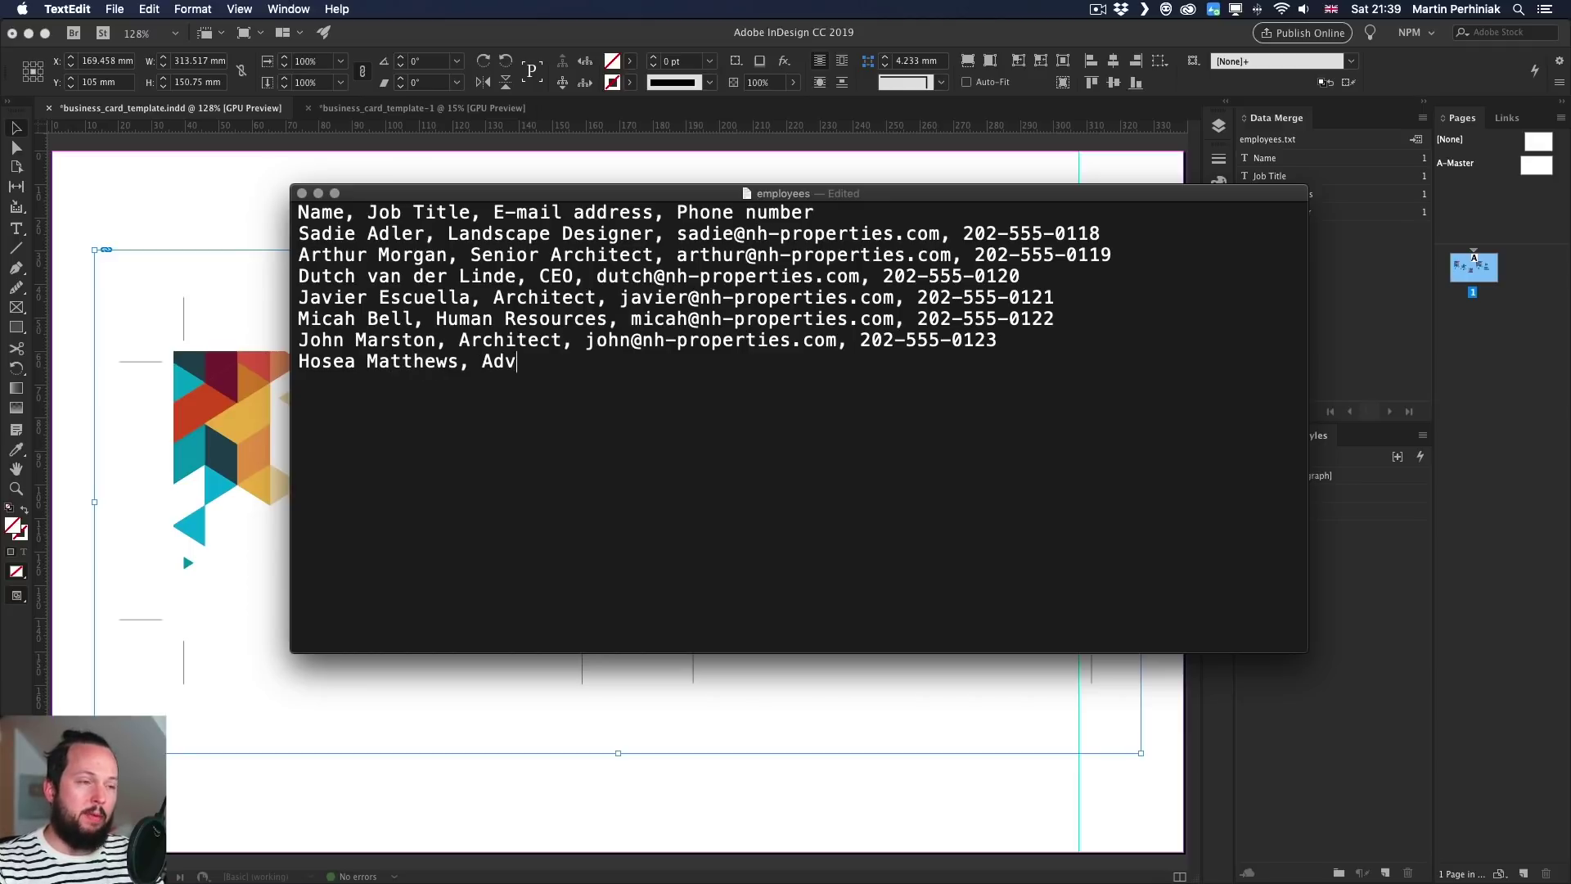
text(isor,)
key(super+v)
key(super+s)
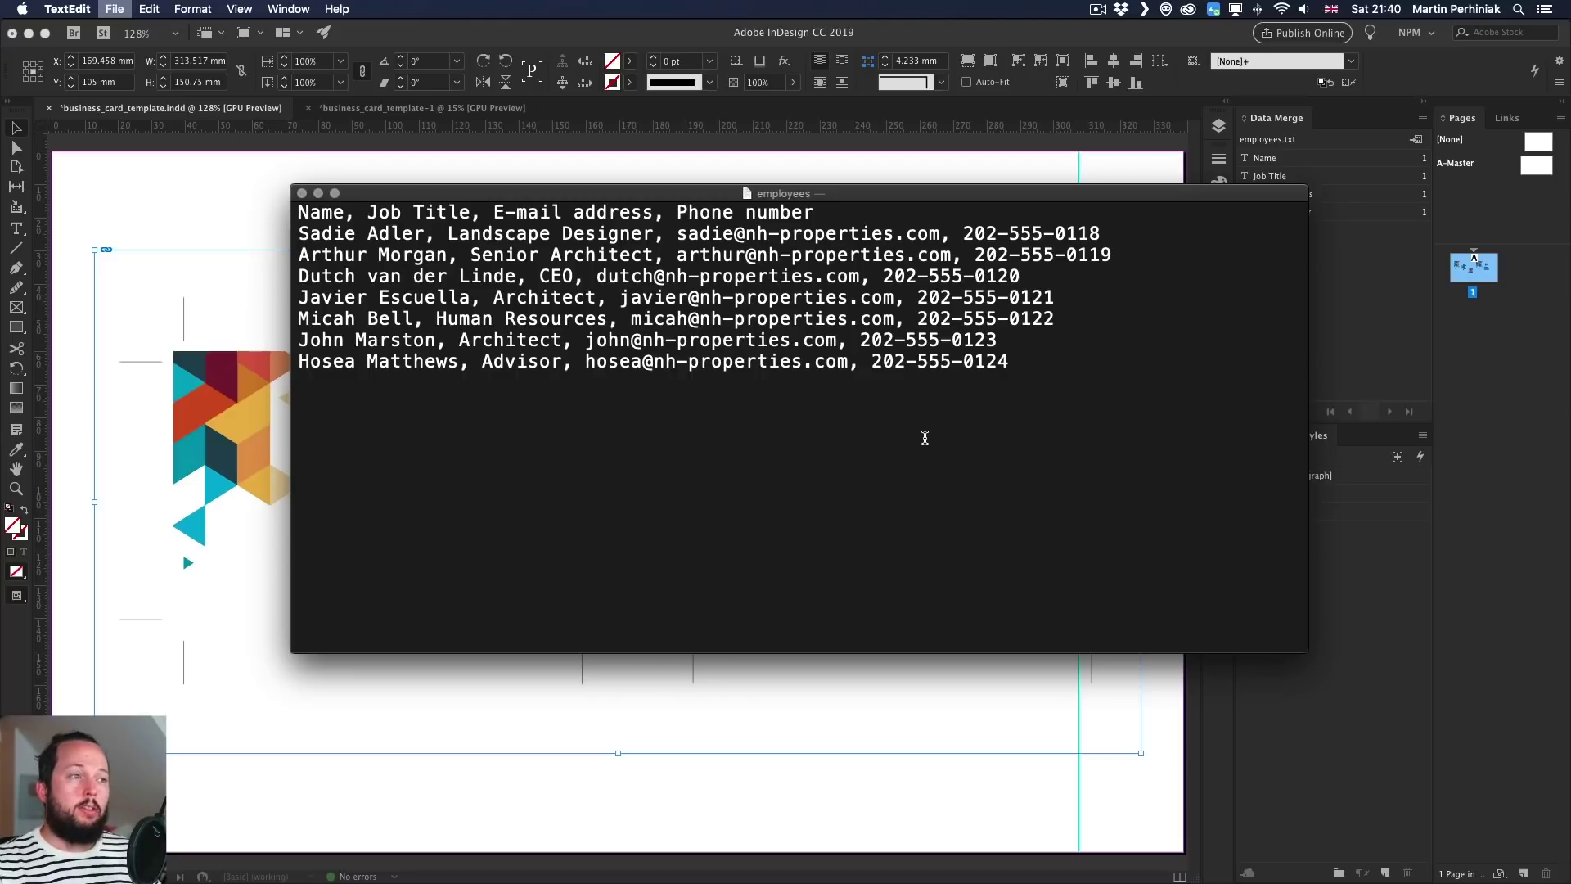
- Turn on the Data Merge preview in the card template and step through to the last record
click(1305, 280)
click(1375, 292)
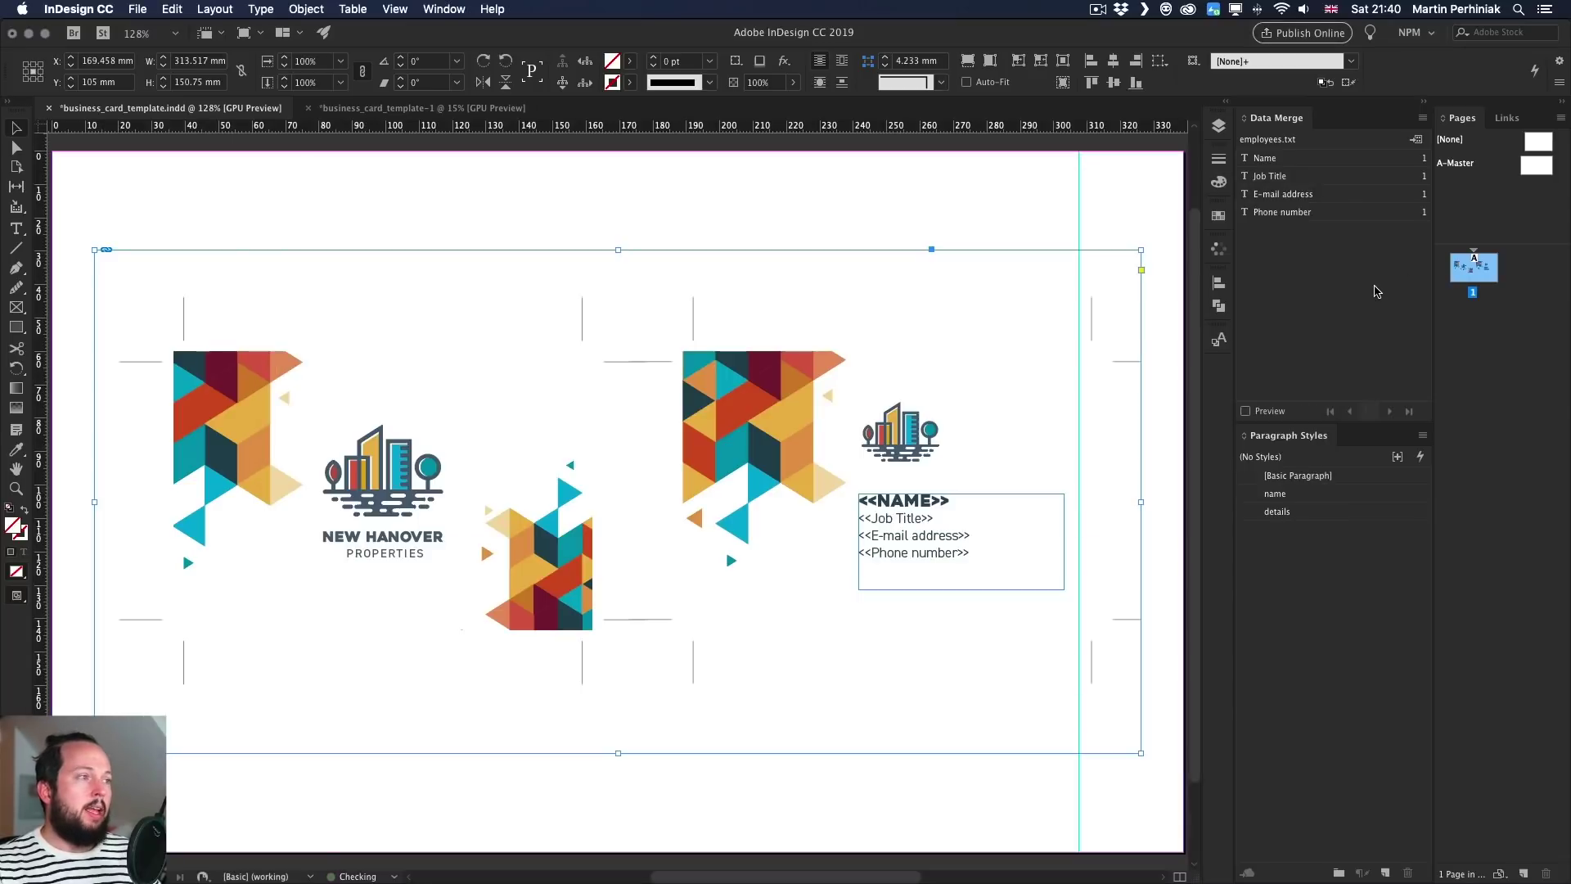
click(1287, 414)
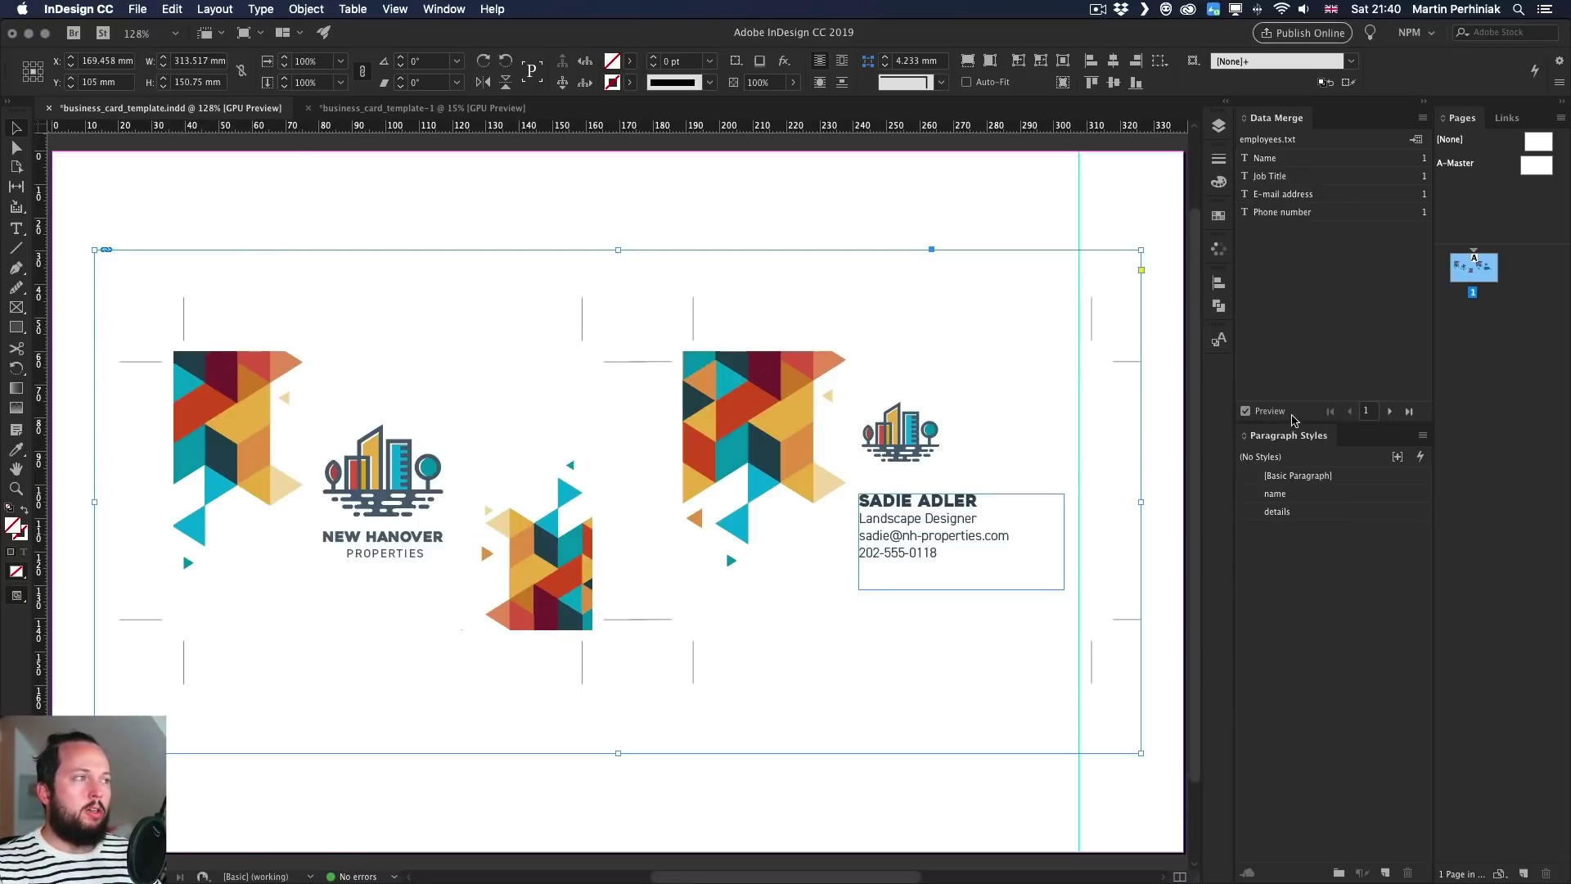
click(1390, 415)
click(1390, 415)
click(1390, 416)
click(1390, 413)
click(1390, 413)
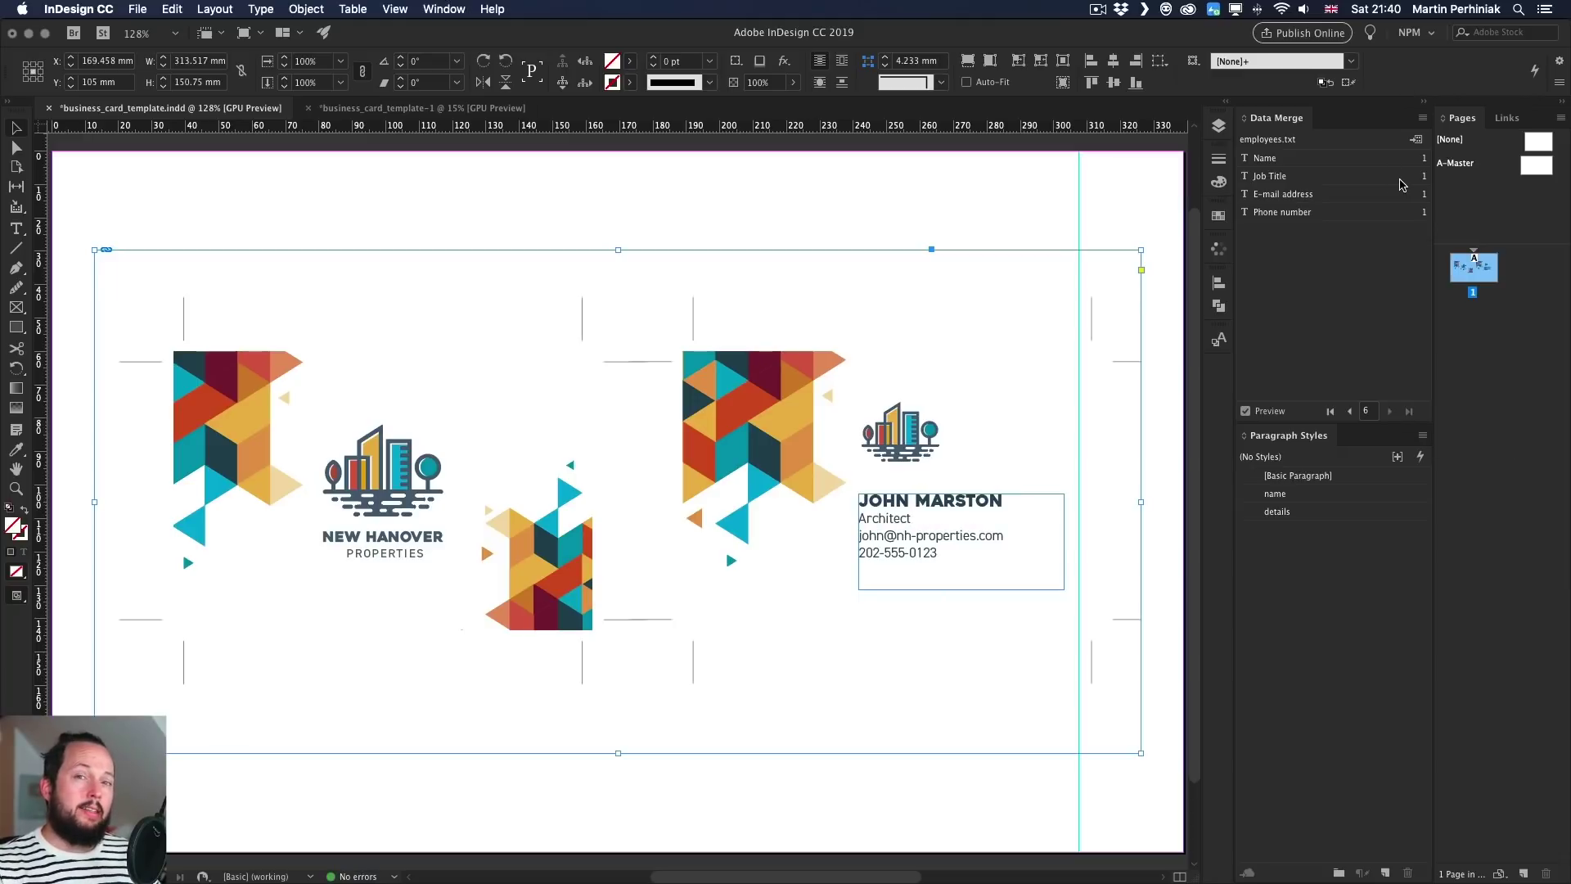
- Update the data source, re-enable Preview, and jump to record 7 showing the new Advisor
click(1422, 117)
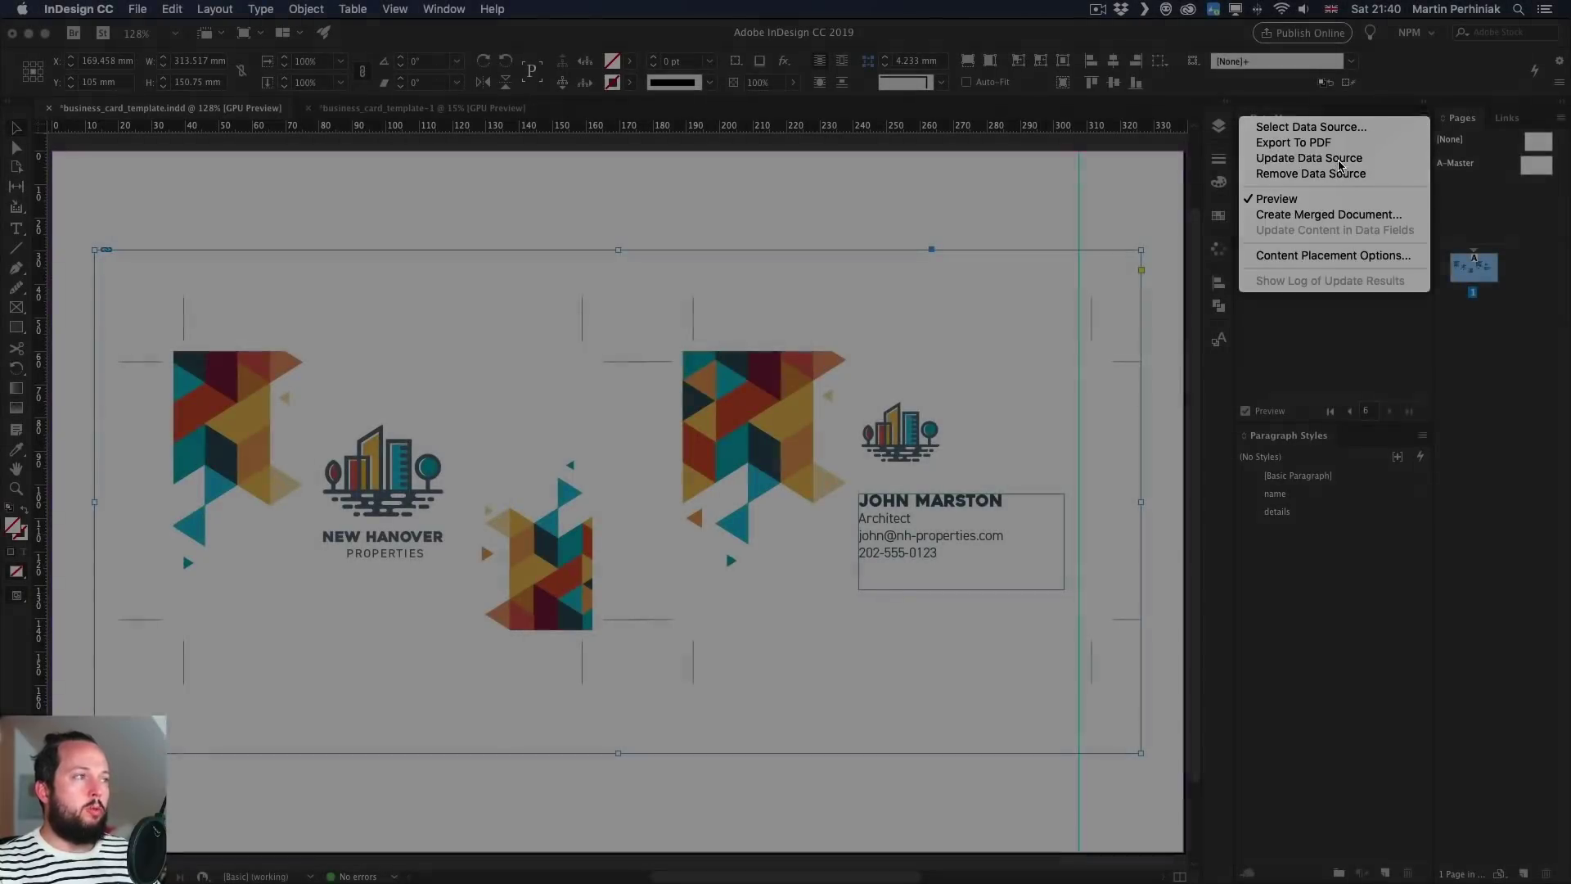
click(1310, 199)
click(1246, 411)
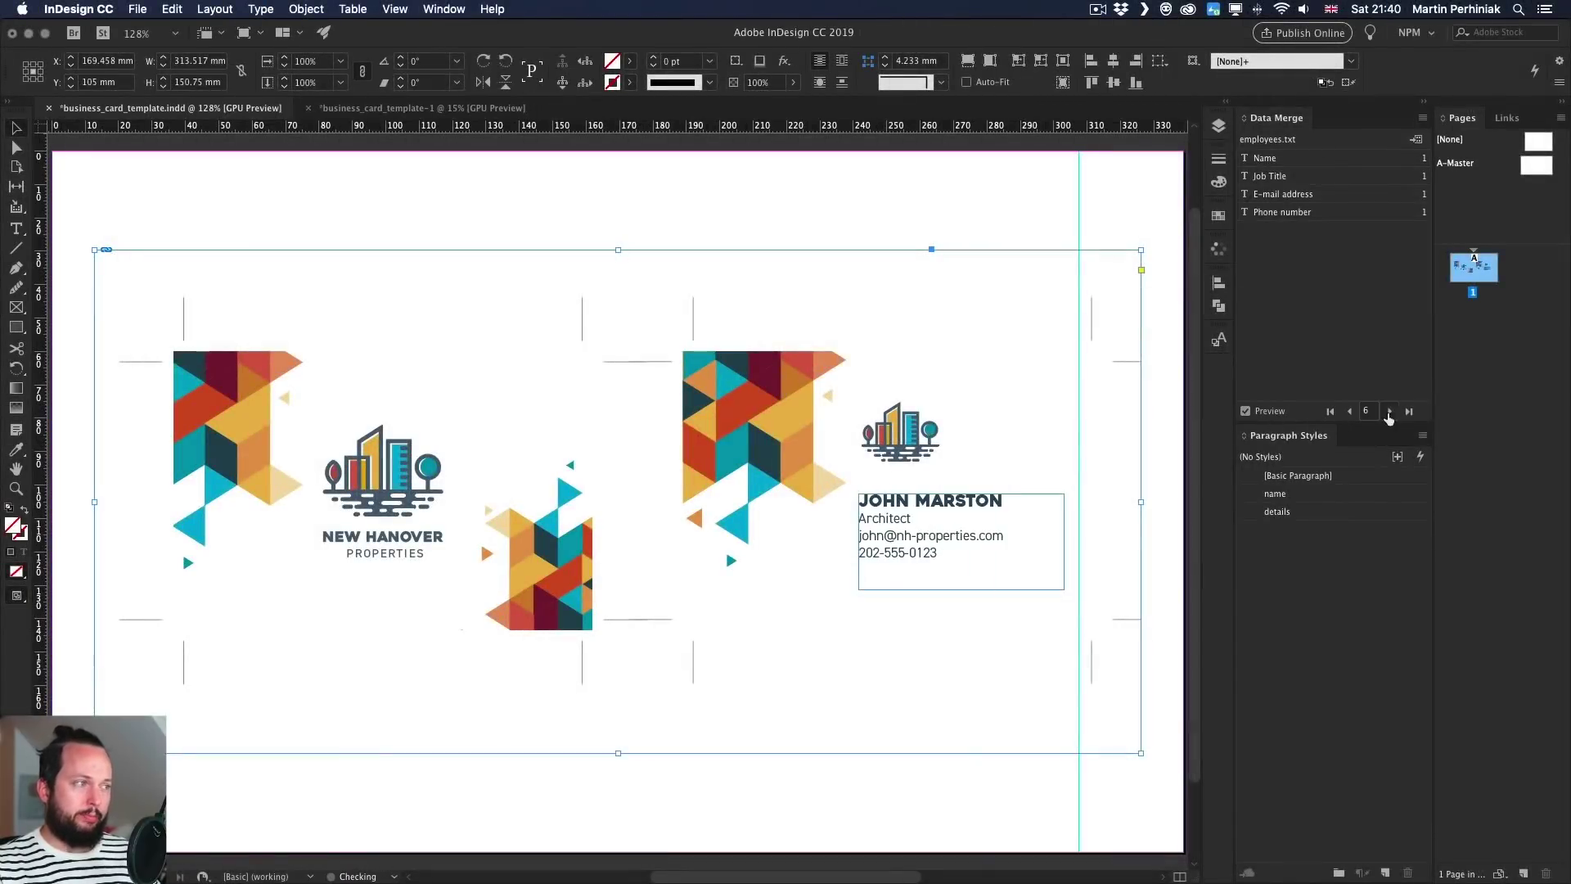
click(1400, 411)
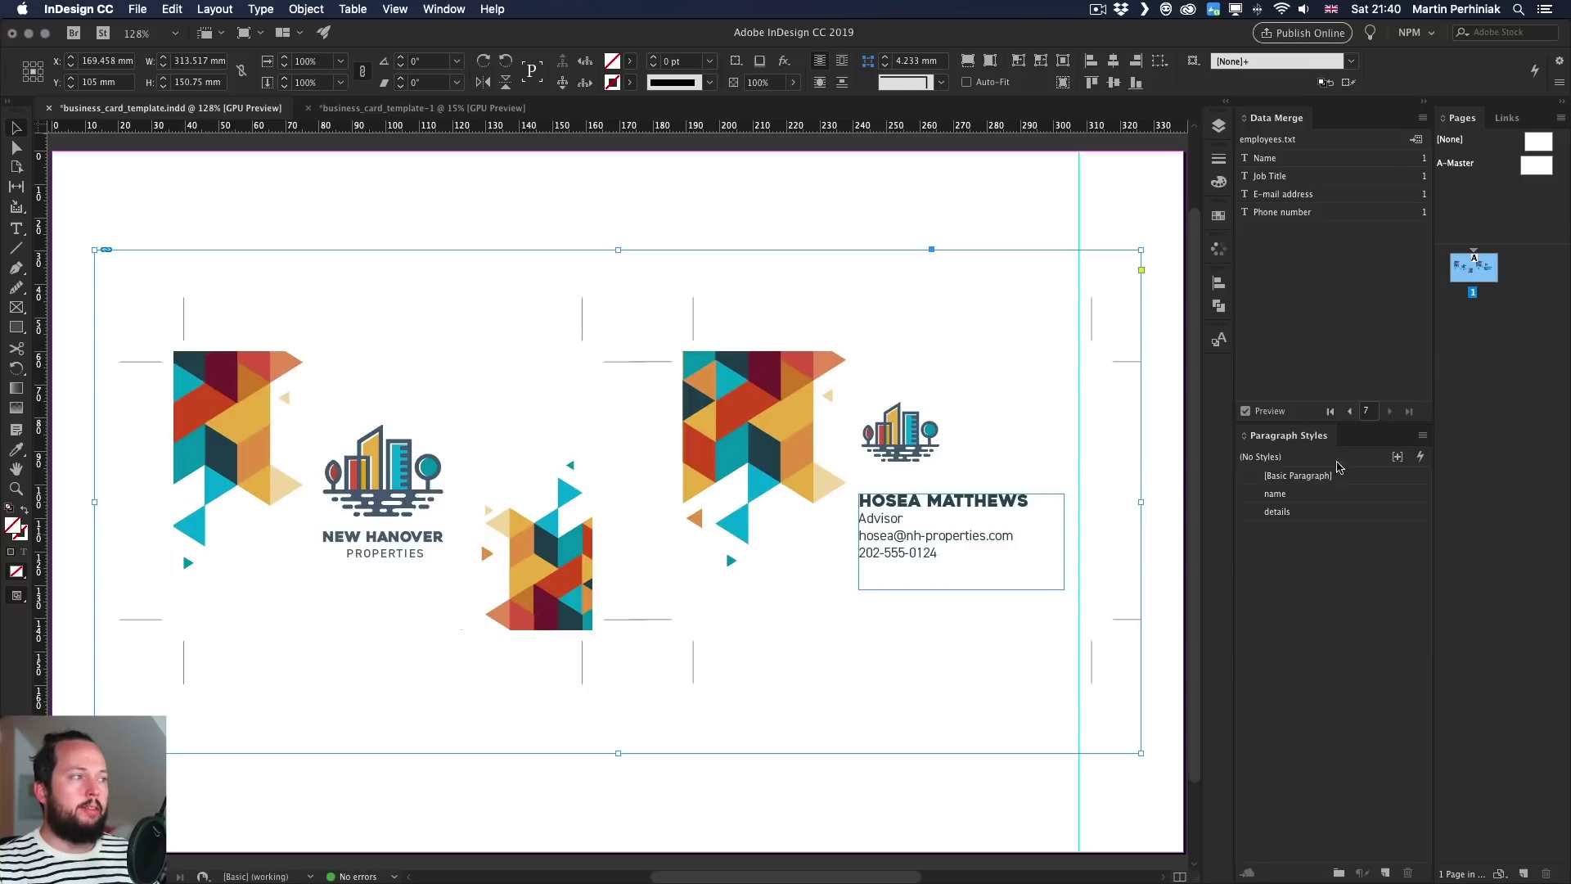